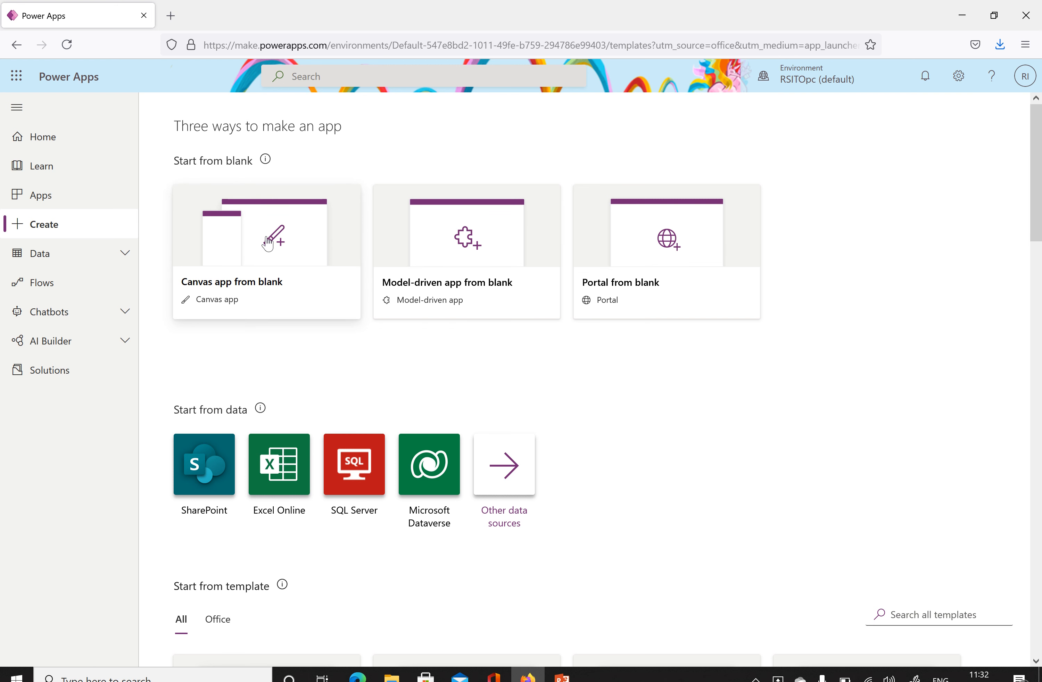
- Create a blank canvas app named RSApp in Phone format
{"action": "left_click", "coordinate": [254, 252]}
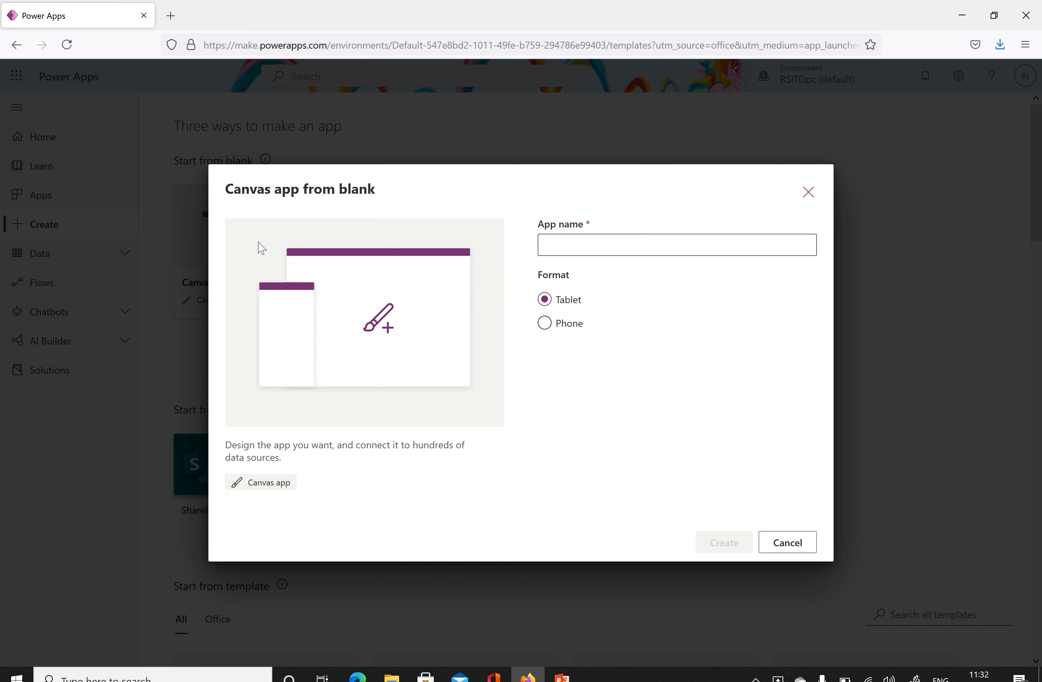
{"action": "left_click", "coordinate": [642, 249]}
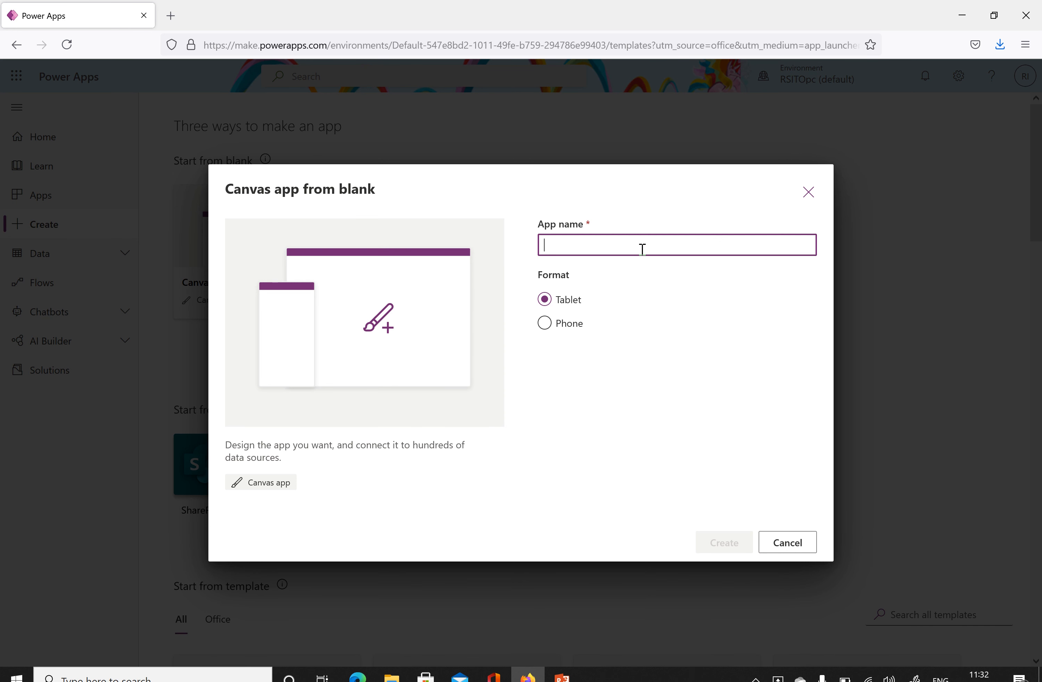
{"action": "type", "text": "R"}
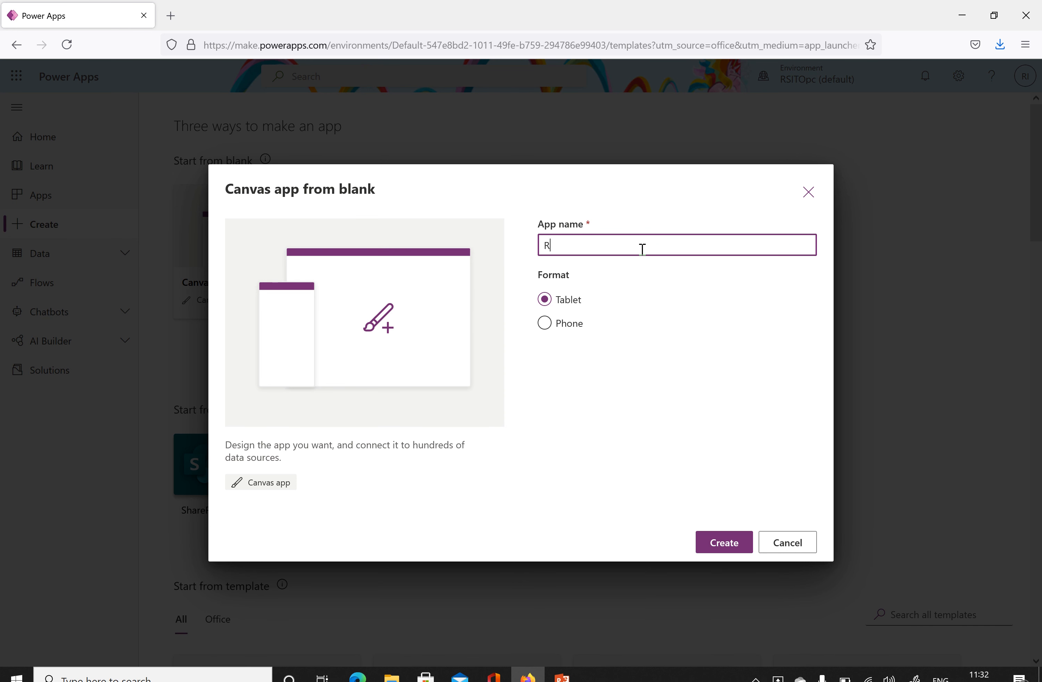
{"action": "type", "text": "SApp"}
{"action": "left_click", "coordinate": [545, 325]}
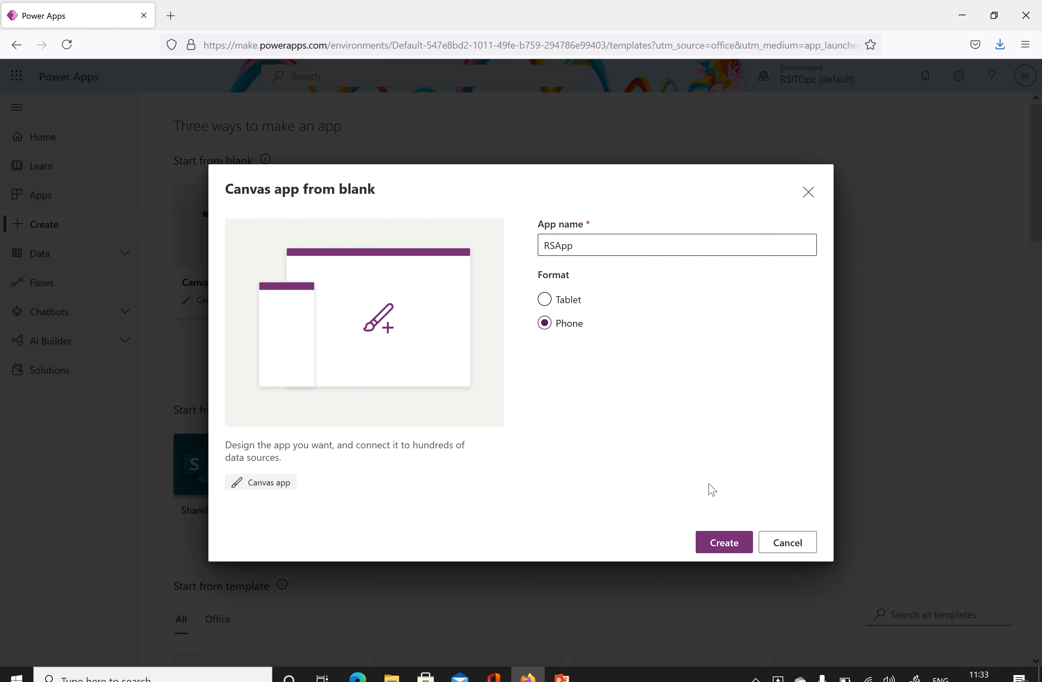
{"action": "left_click", "coordinate": [718, 542]}
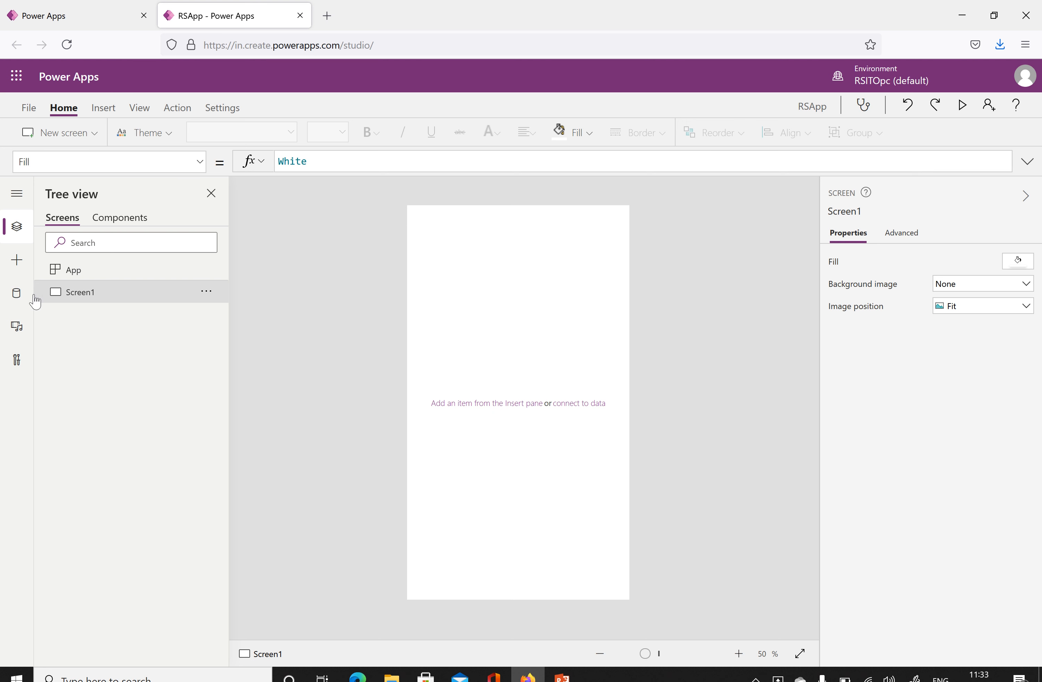
- Add the Products list from the RSIT Site as a data source through the existing SharePoint connection
{"action": "left_click", "coordinate": [16, 293]}
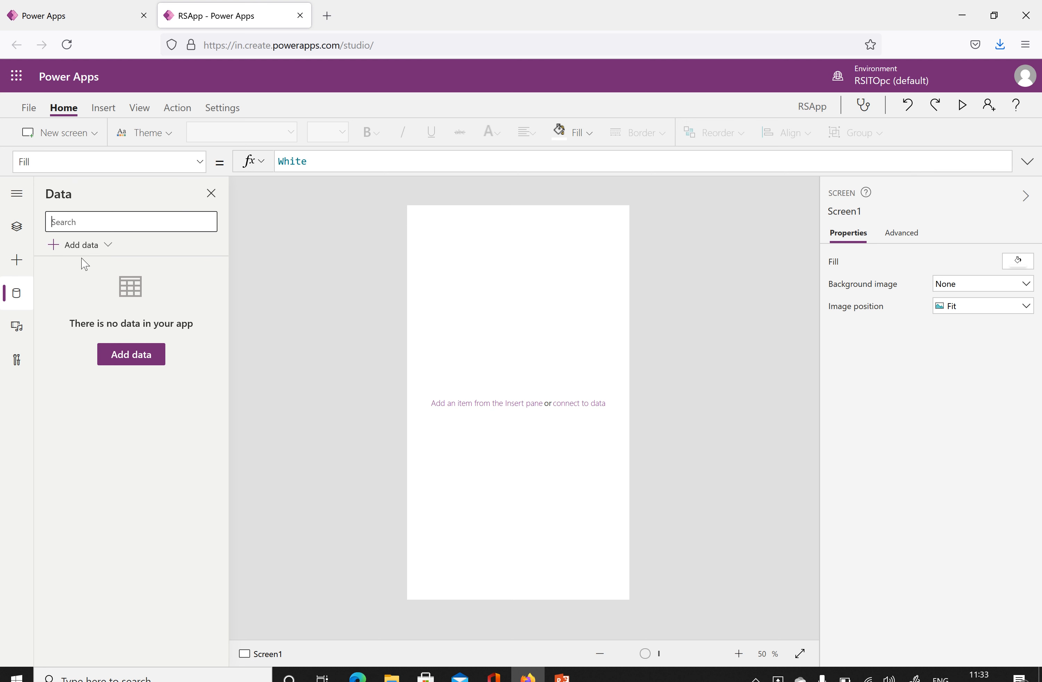
{"action": "left_click", "coordinate": [80, 245]}
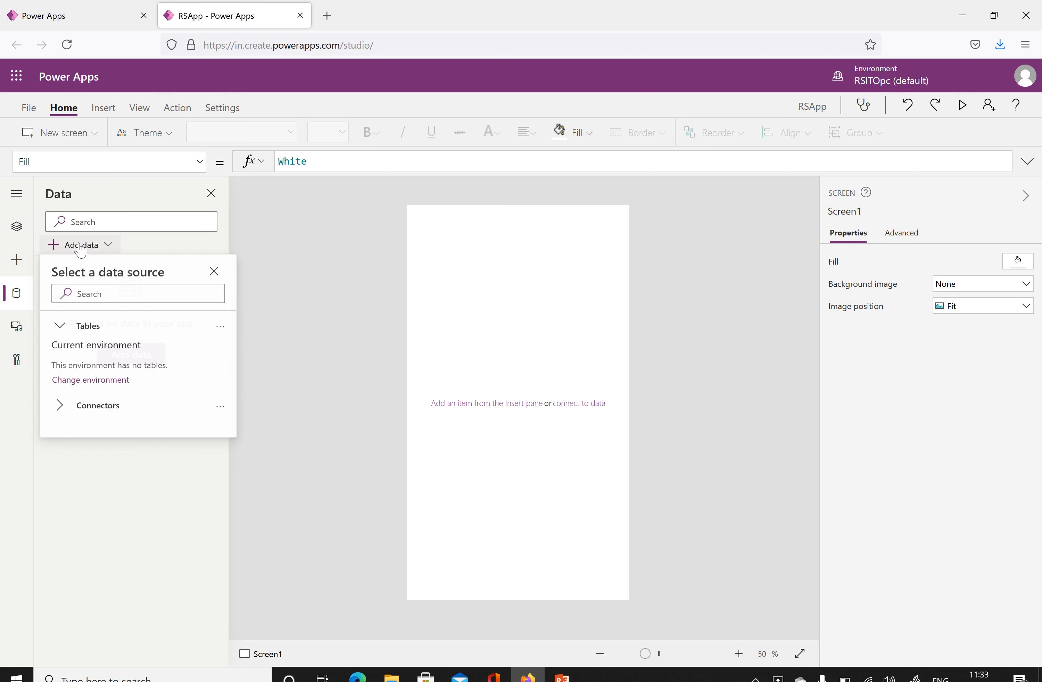
{"action": "type", "text": "Share"}
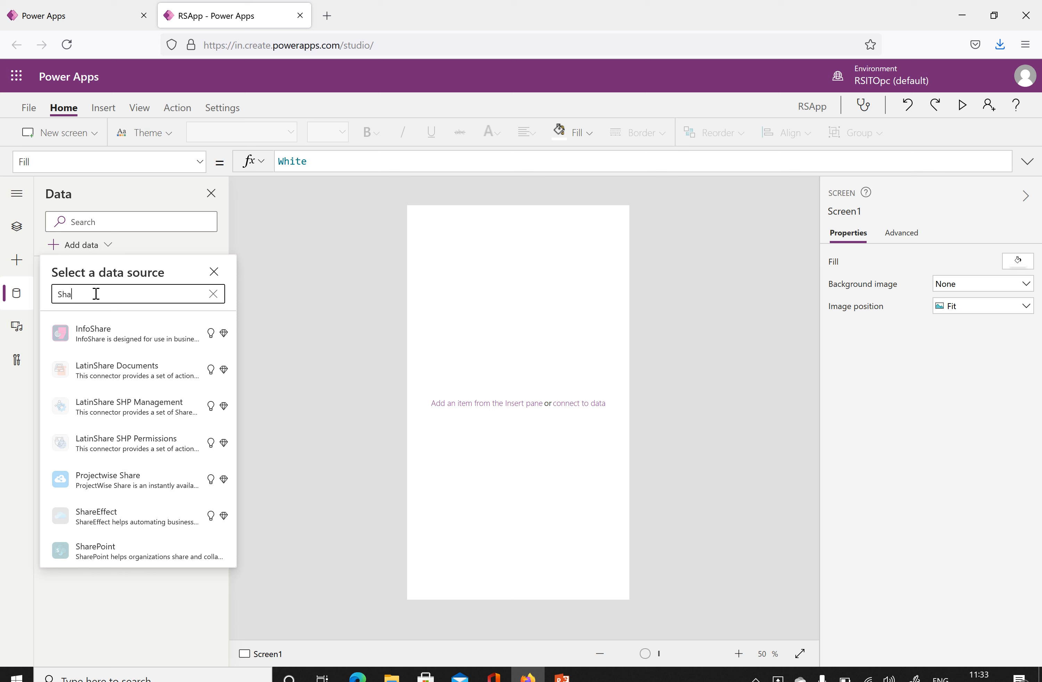
{"action": "left_click", "coordinate": [94, 553]}
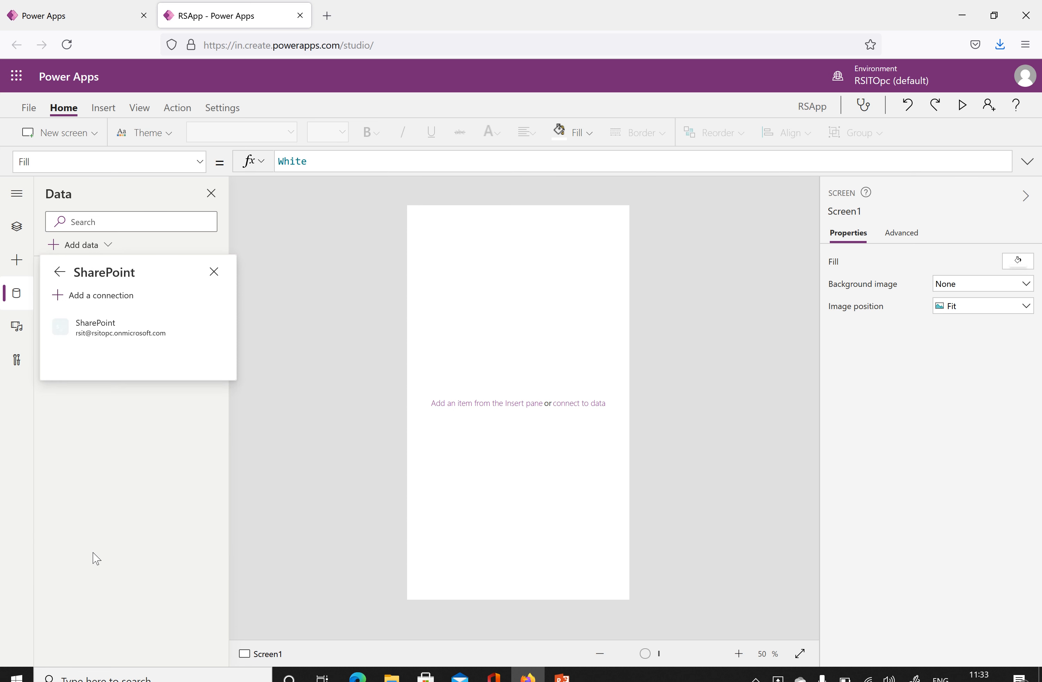
{"action": "left_click", "coordinate": [112, 331]}
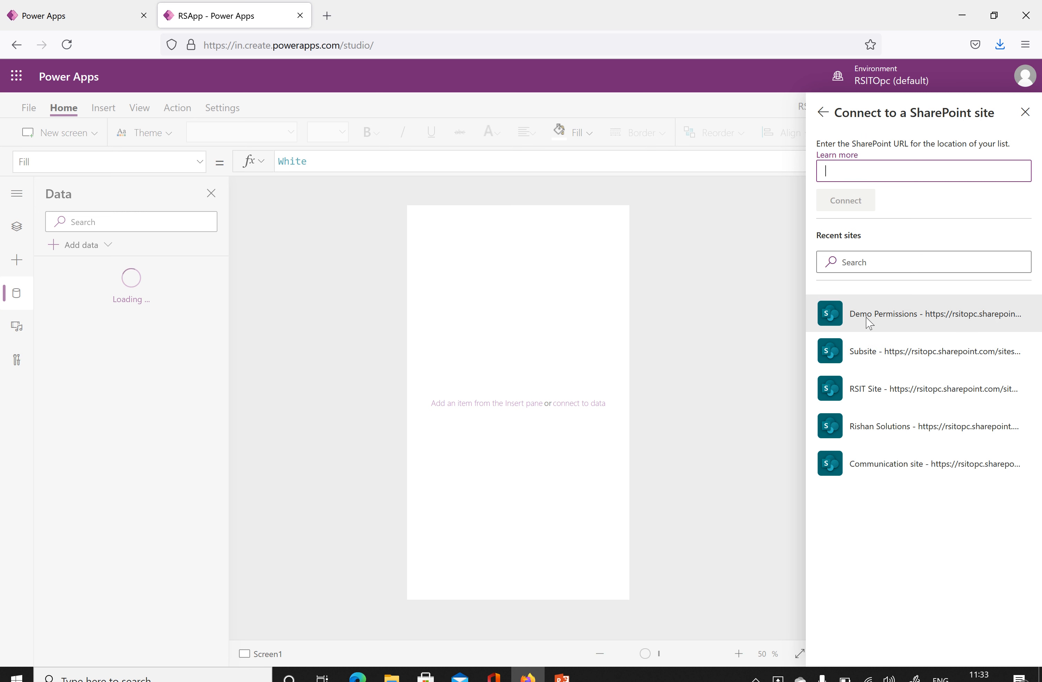
{"action": "left_click", "coordinate": [894, 394]}
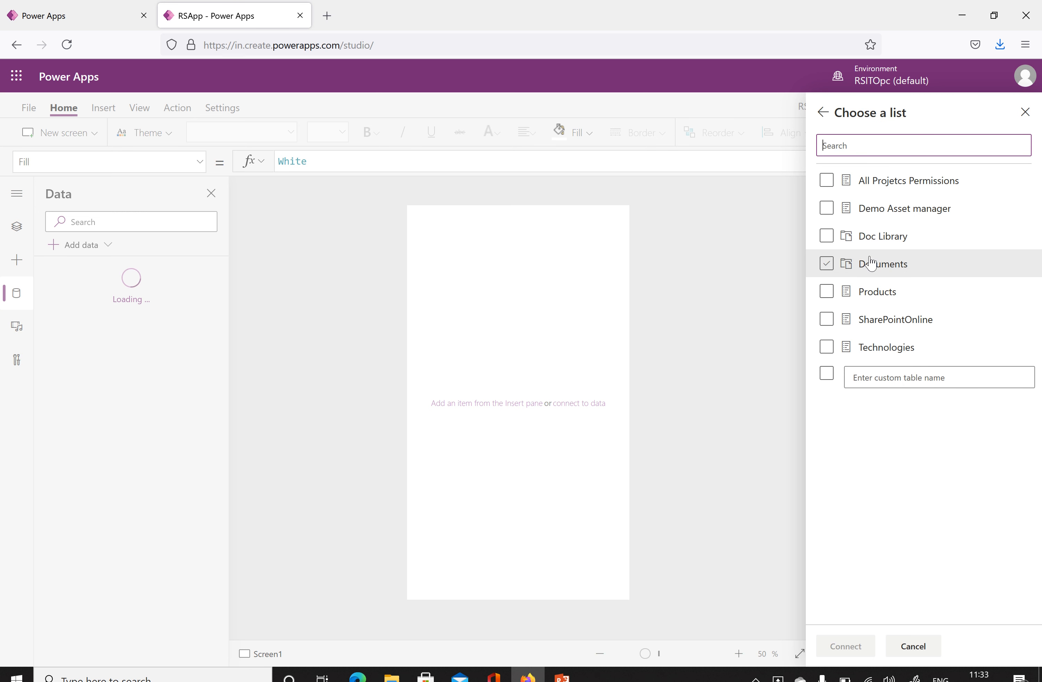
{"action": "left_click", "coordinate": [828, 294]}
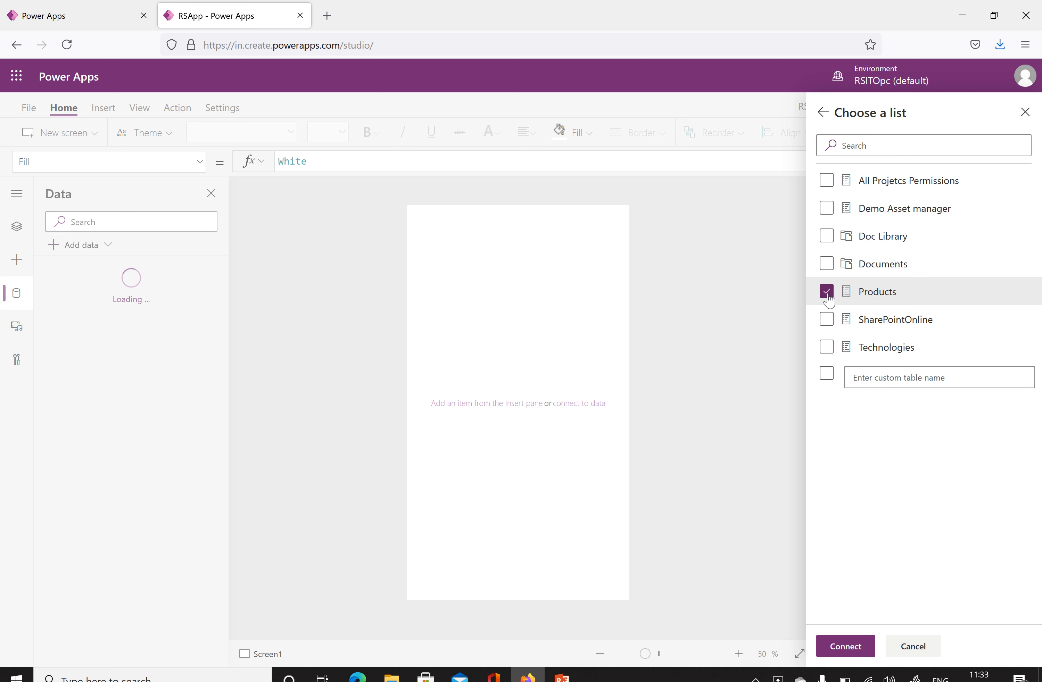
{"action": "left_click", "coordinate": [847, 646]}
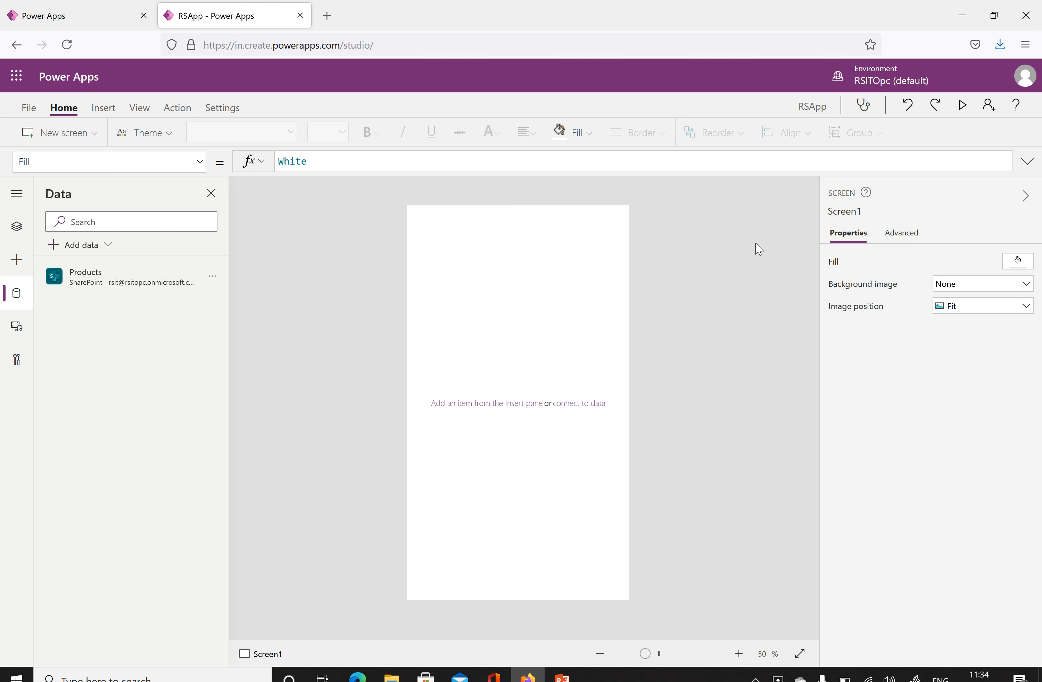
- Insert an edit form on the blank screen and enlarge it to about 640 by 1130
{"action": "left_click", "coordinate": [111, 109]}
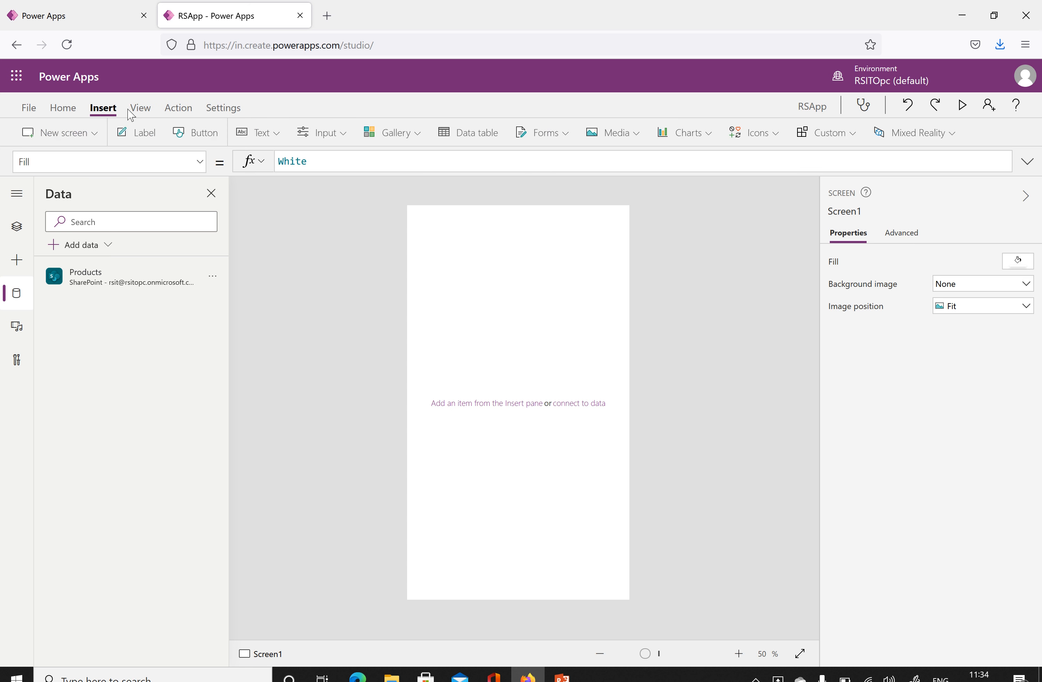
{"action": "left_click", "coordinate": [566, 136]}
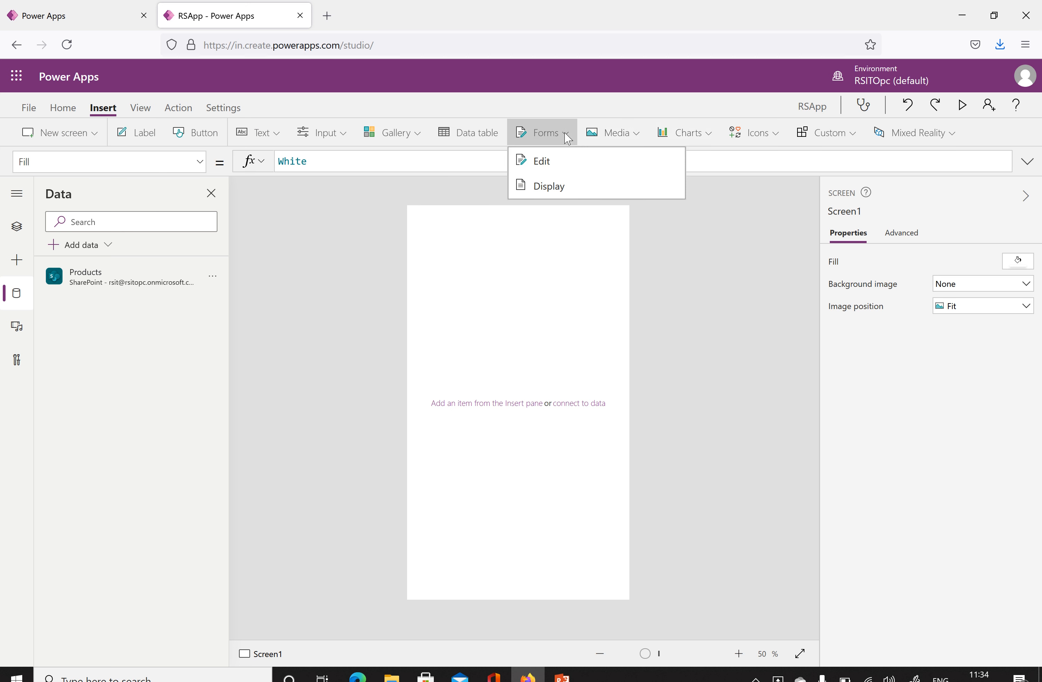
{"action": "left_click", "coordinate": [545, 167]}
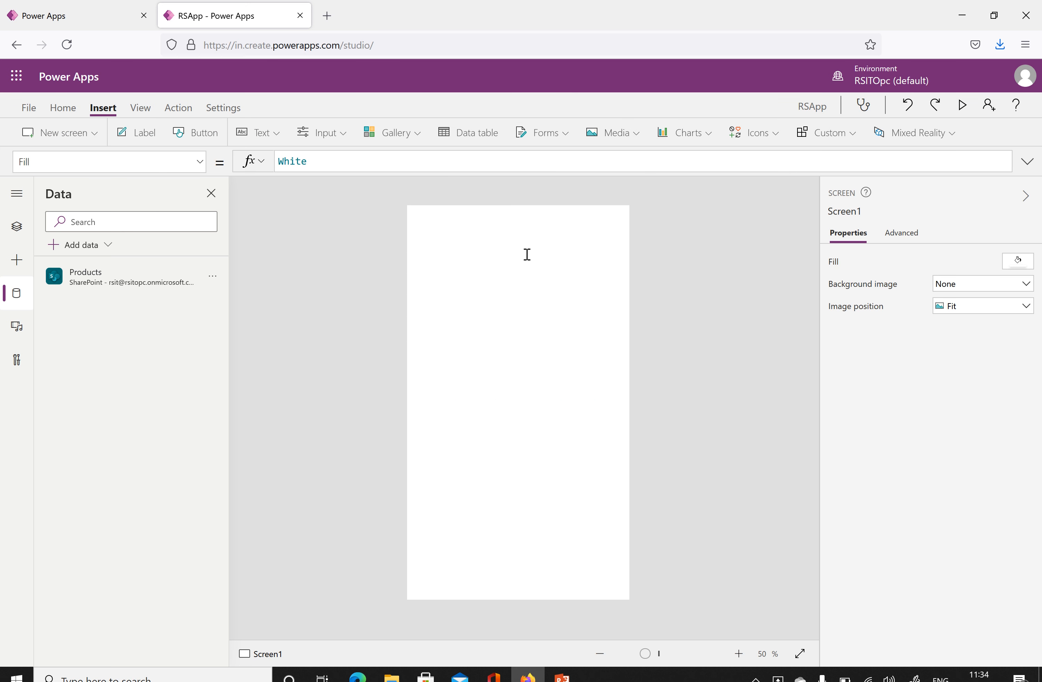
{"action": "left_click_drag", "start_coordinate": [517, 392], "coordinate": [533, 623]}
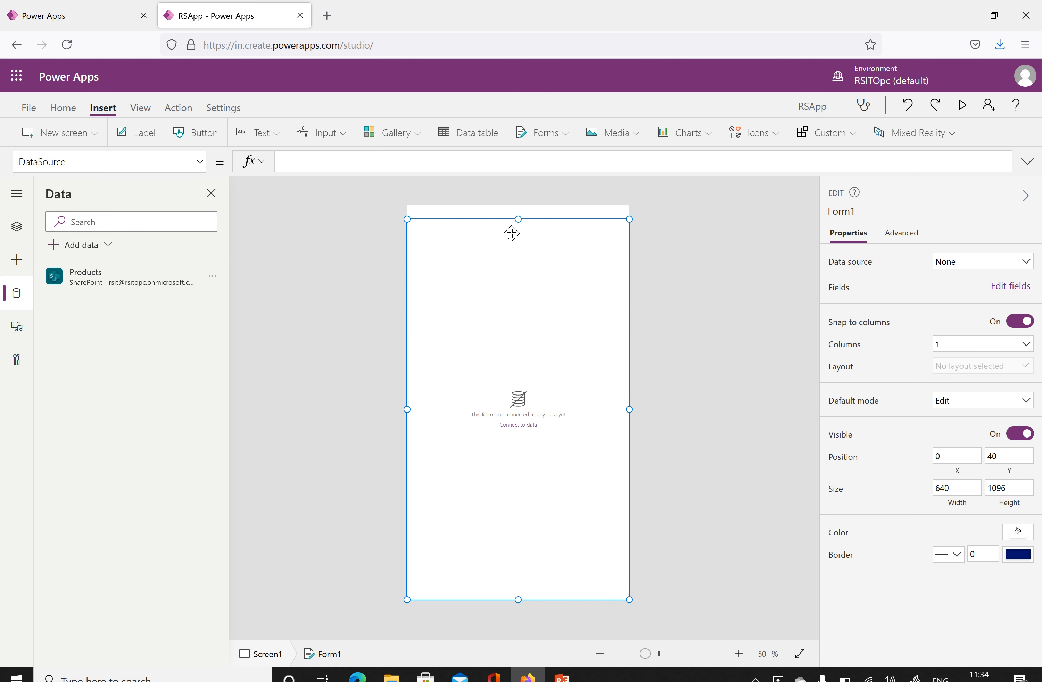
{"action": "left_click_drag", "start_coordinate": [518, 217], "coordinate": [518, 207]}
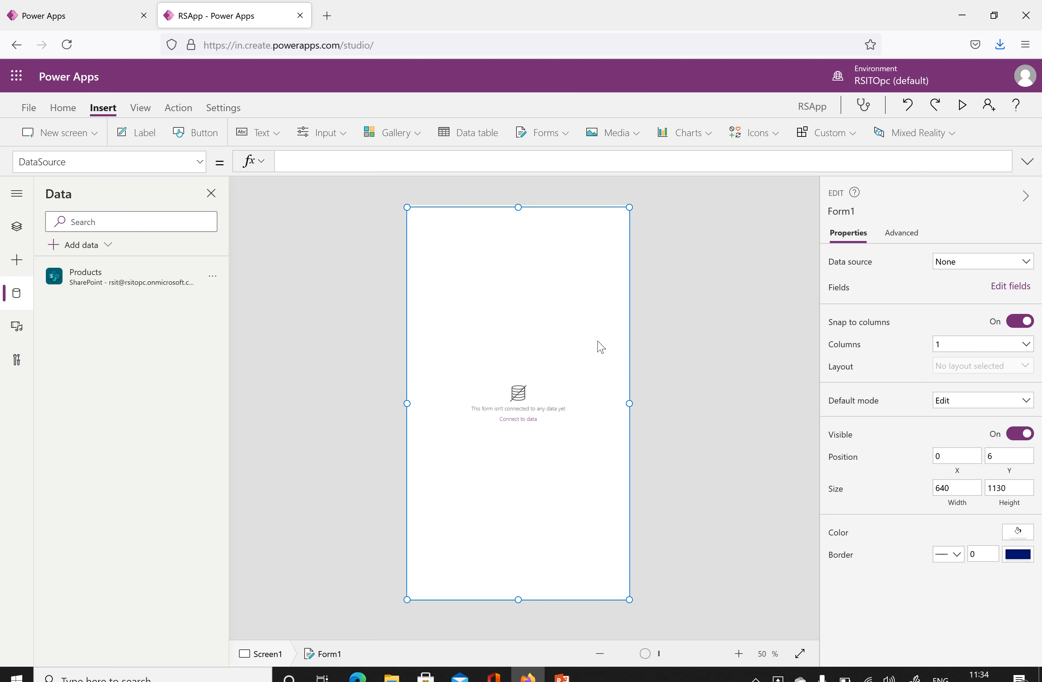
- Set the form's data source to Products and extend its upper edge to Y position 0
{"action": "left_click", "coordinate": [992, 264]}
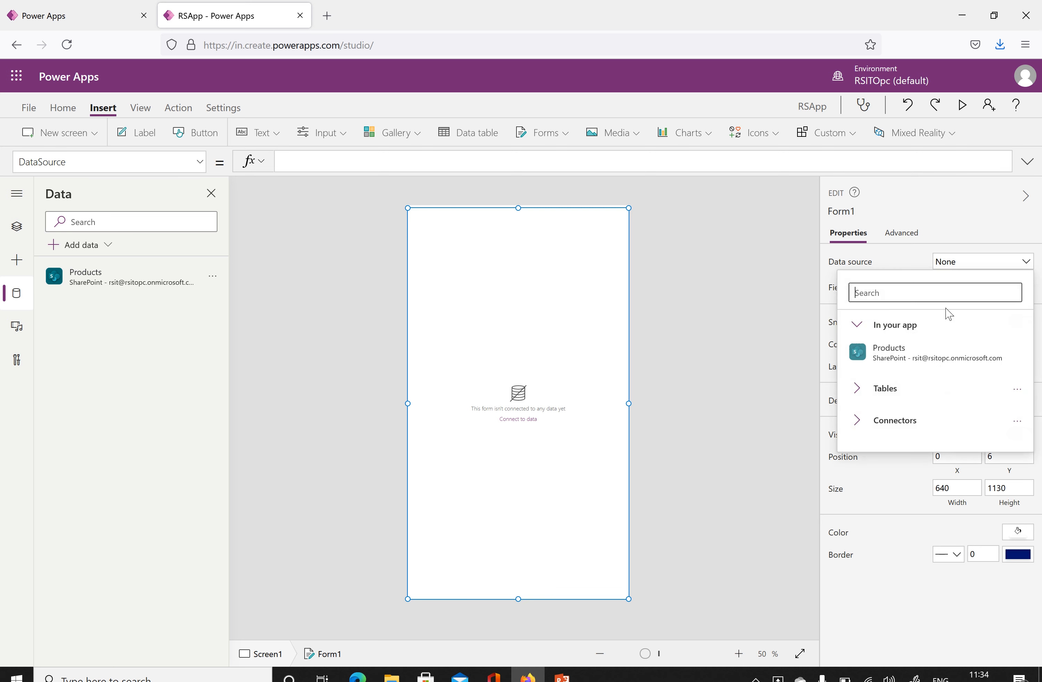
{"action": "left_click", "coordinate": [900, 354]}
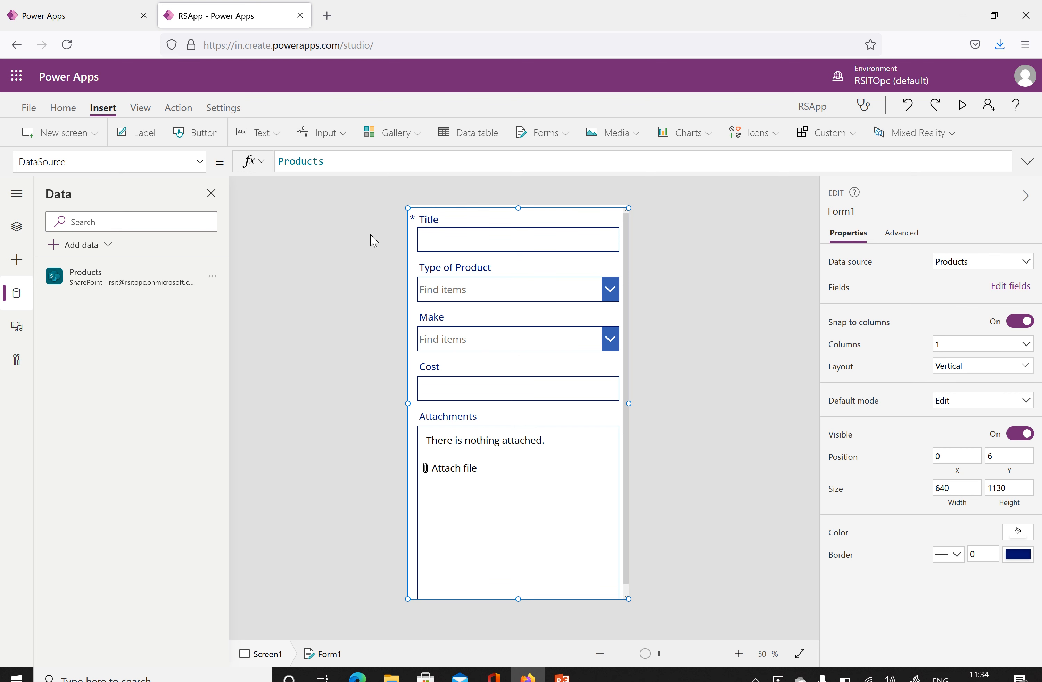
{"action": "left_click_drag", "start_coordinate": [519, 207], "coordinate": [520, 204]}
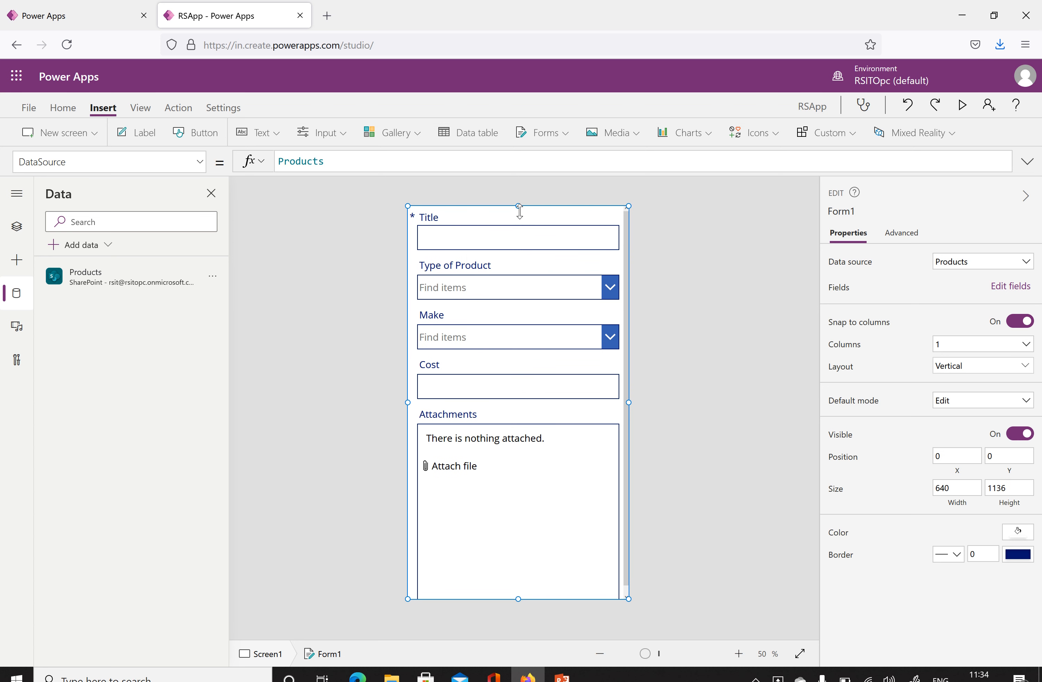
- Enter "Optional" as the app's description in the general app settings
{"action": "left_click", "coordinate": [223, 108]}
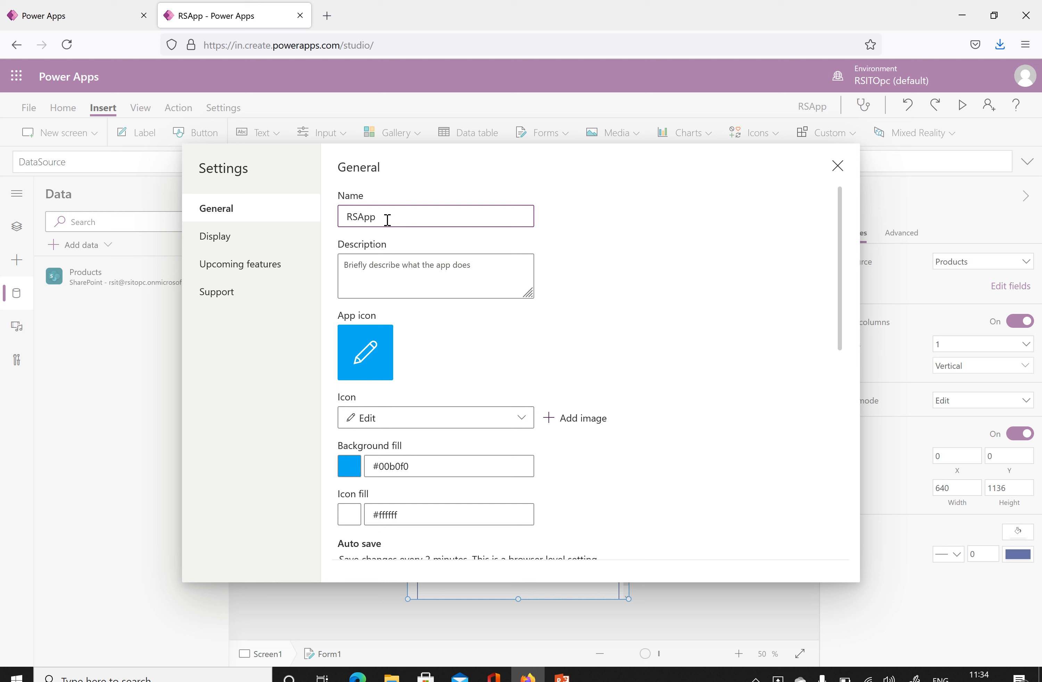
{"action": "left_click_drag", "start_coordinate": [386, 220], "coordinate": [347, 220]}
{"action": "left_click", "coordinate": [421, 283]}
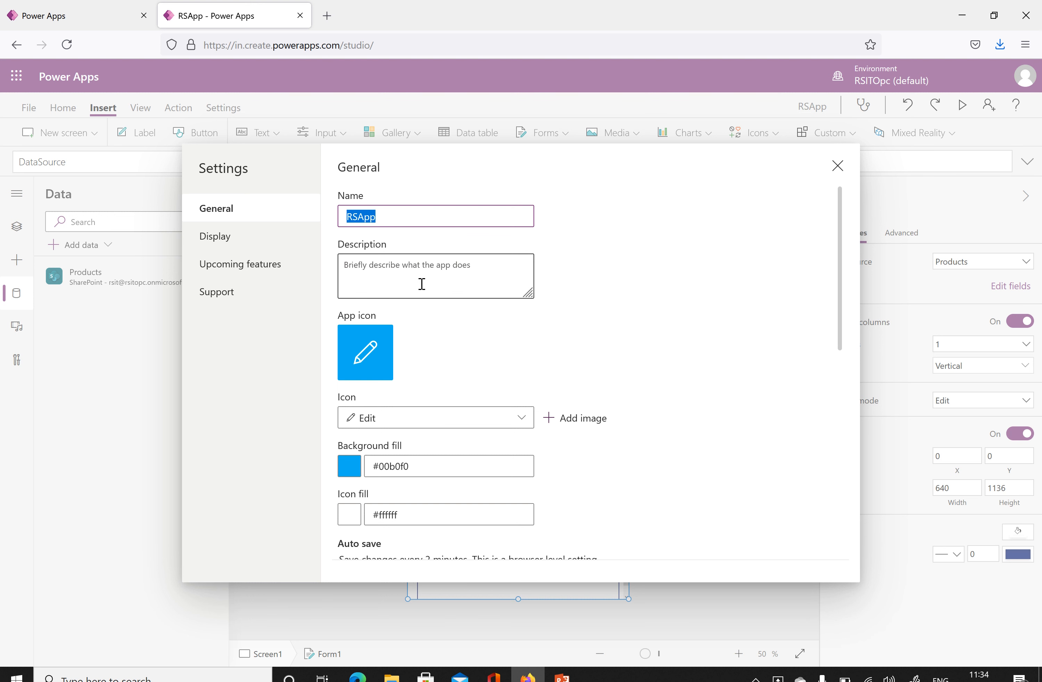
{"action": "type", "text": "Optional"}
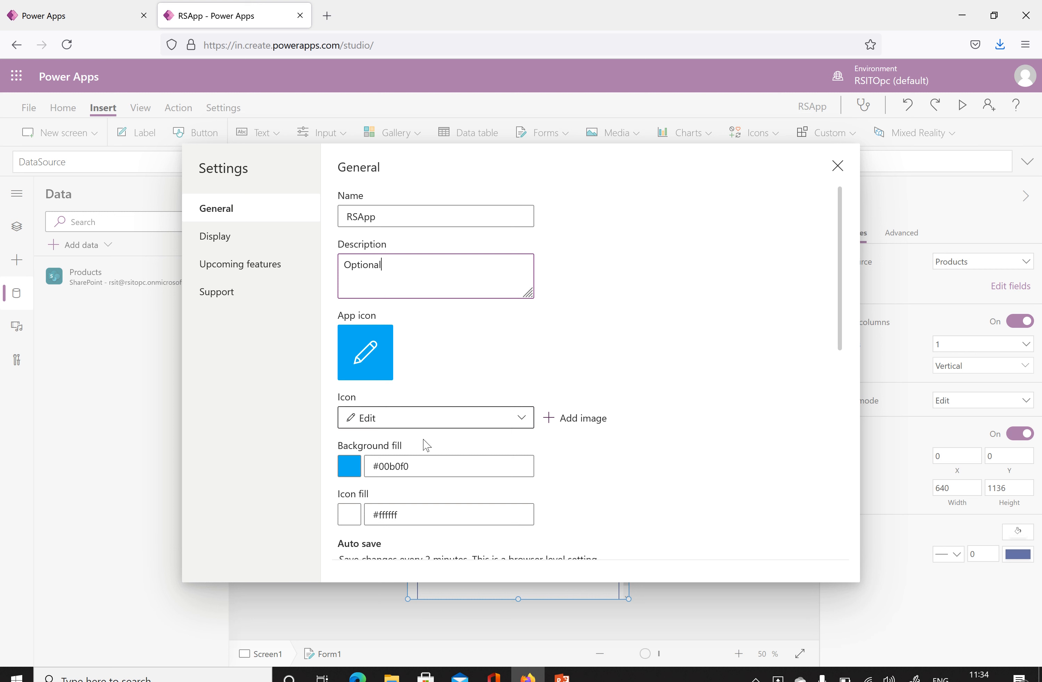
- Change the app icon to Ratings star
{"action": "left_click", "coordinate": [433, 422]}
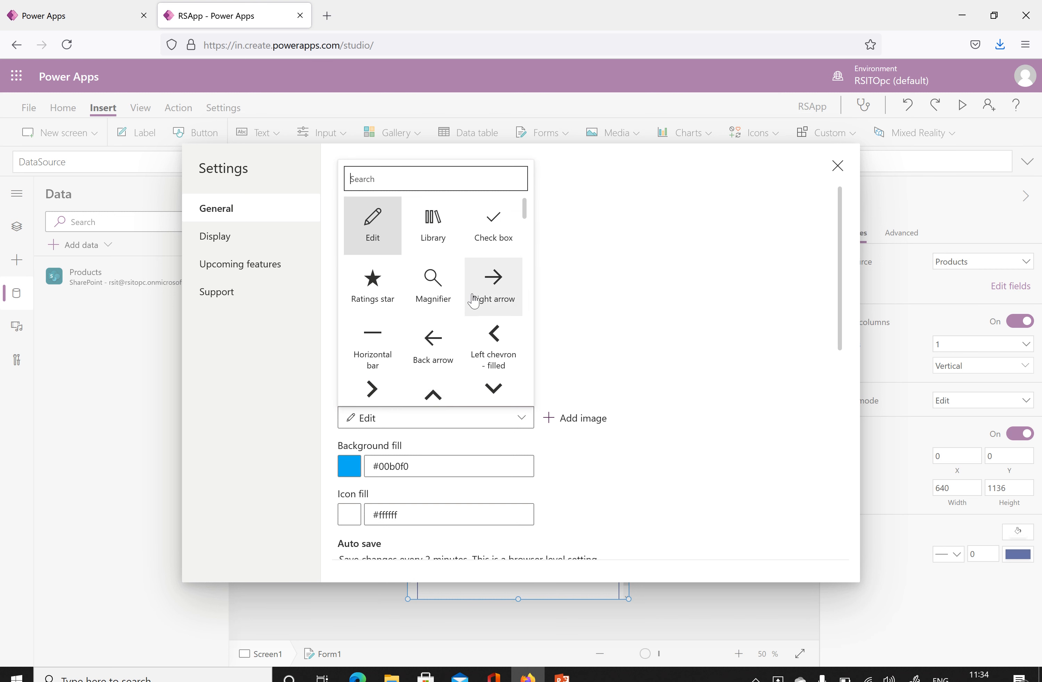
{"action": "left_click", "coordinate": [368, 296]}
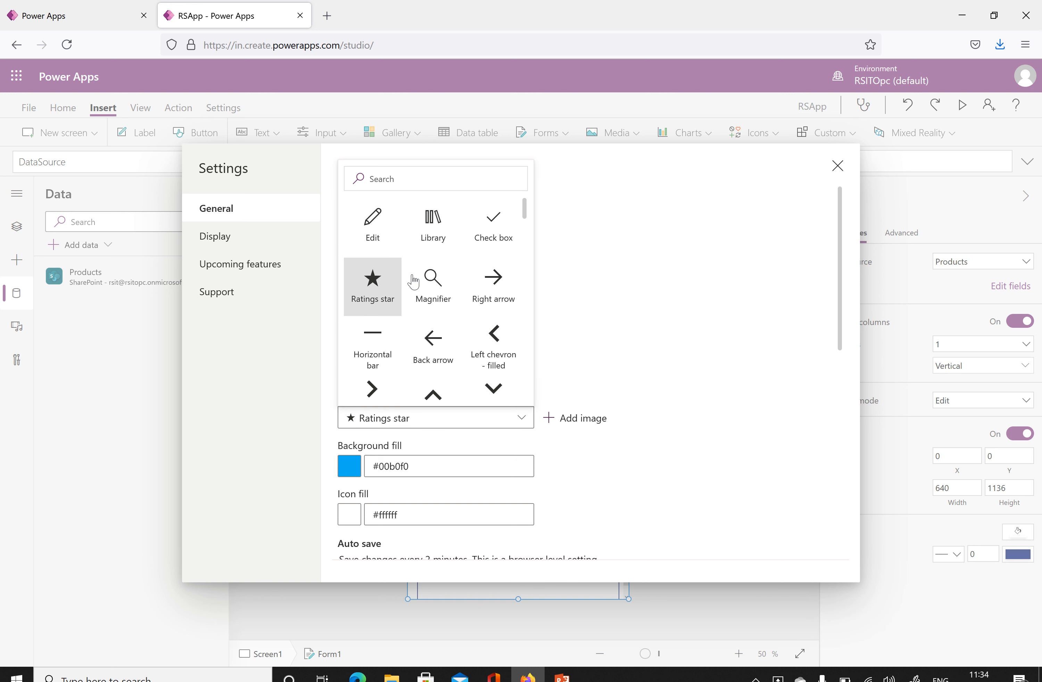
{"action": "left_click", "coordinate": [638, 374]}
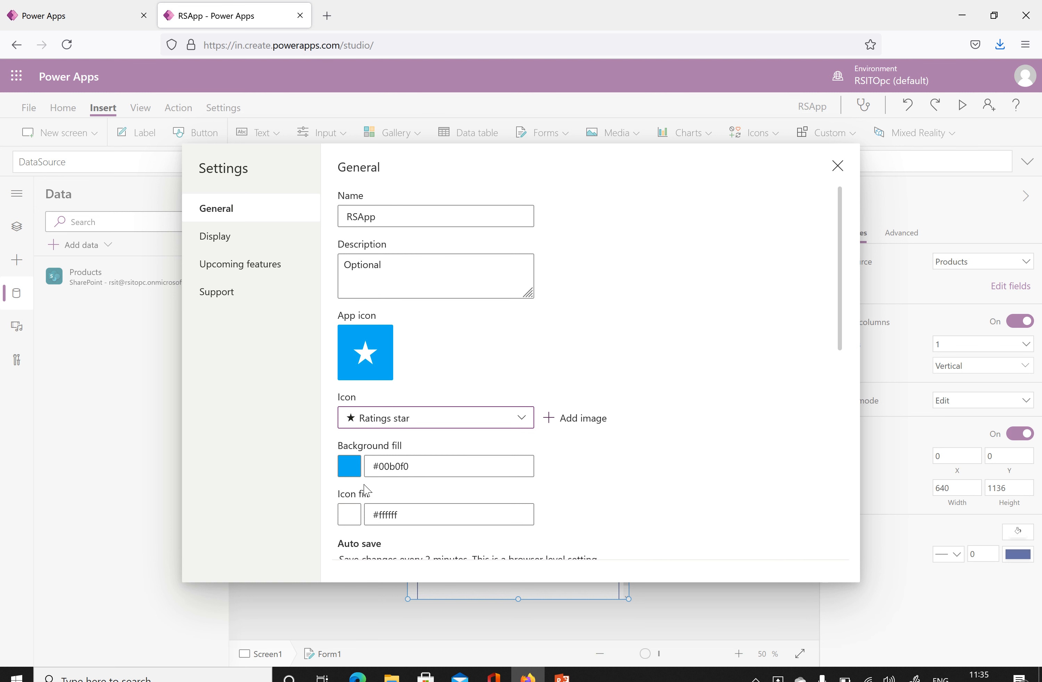
- Set the app icon's background fill to a custom orange, #faa72c
{"action": "left_click", "coordinate": [349, 467]}
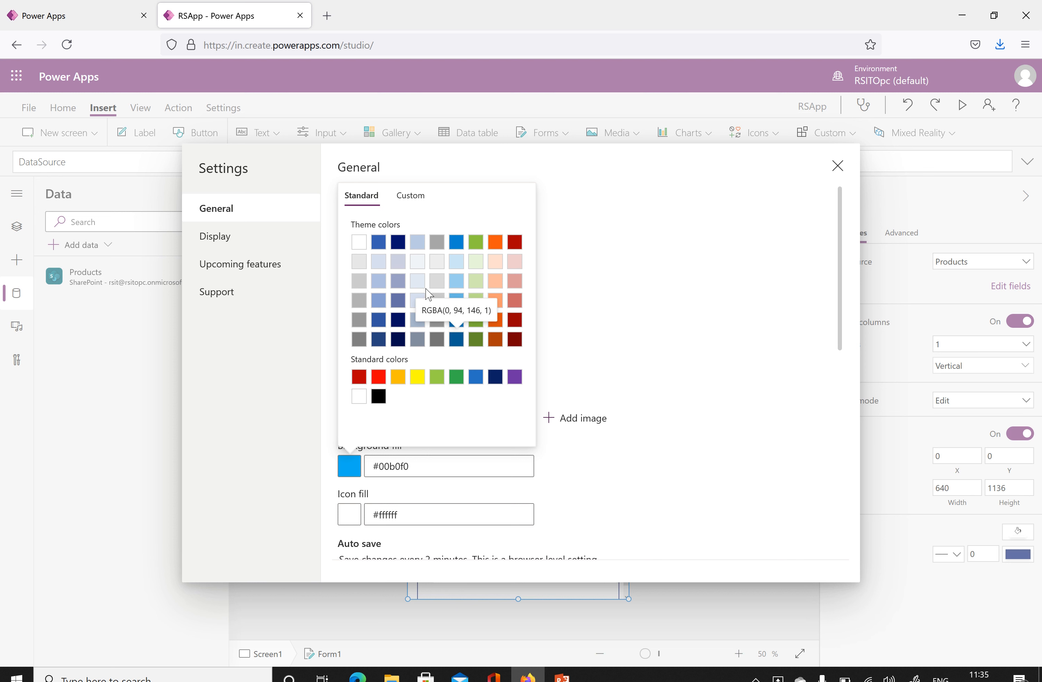
{"action": "left_click", "coordinate": [405, 200]}
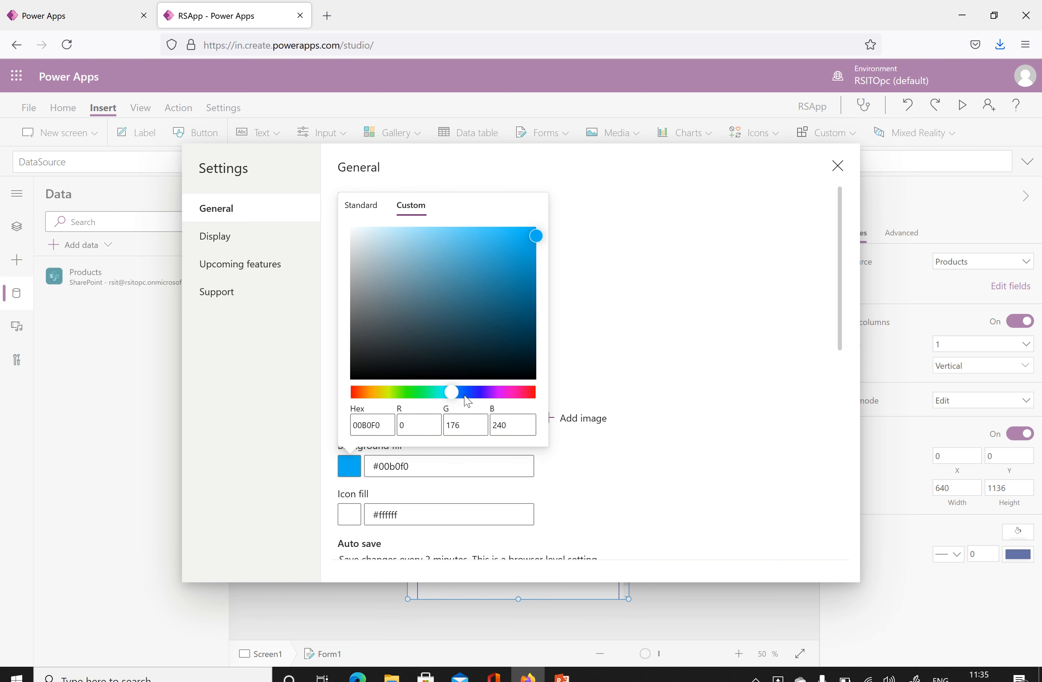
{"action": "left_click", "coordinate": [369, 392]}
{"action": "left_click", "coordinate": [503, 230]}
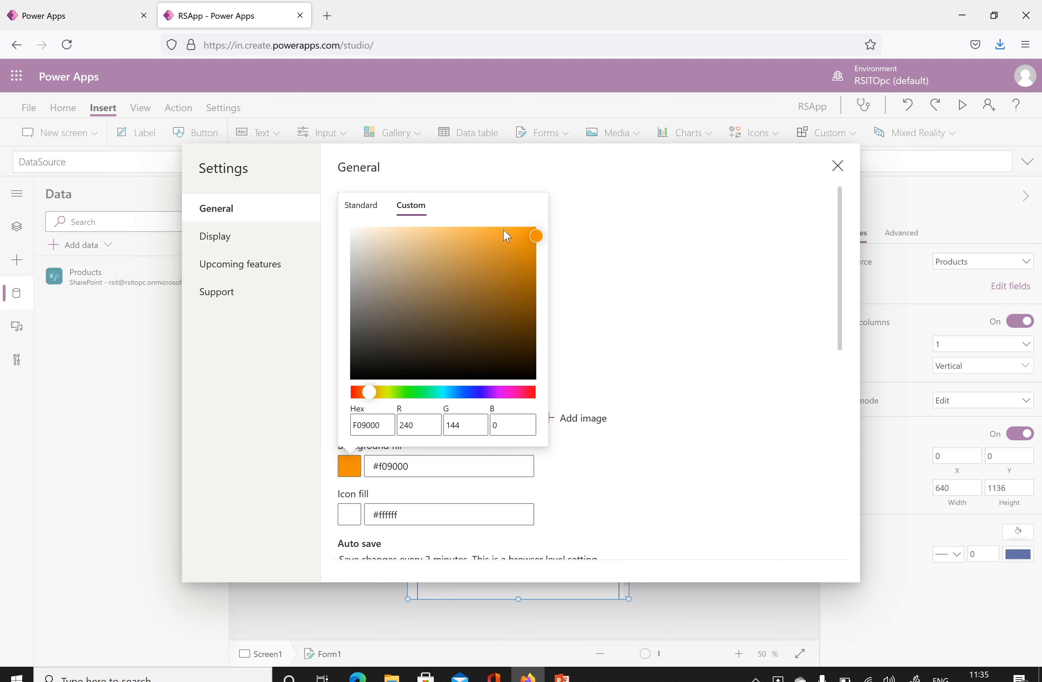
{"action": "left_click", "coordinate": [642, 296]}
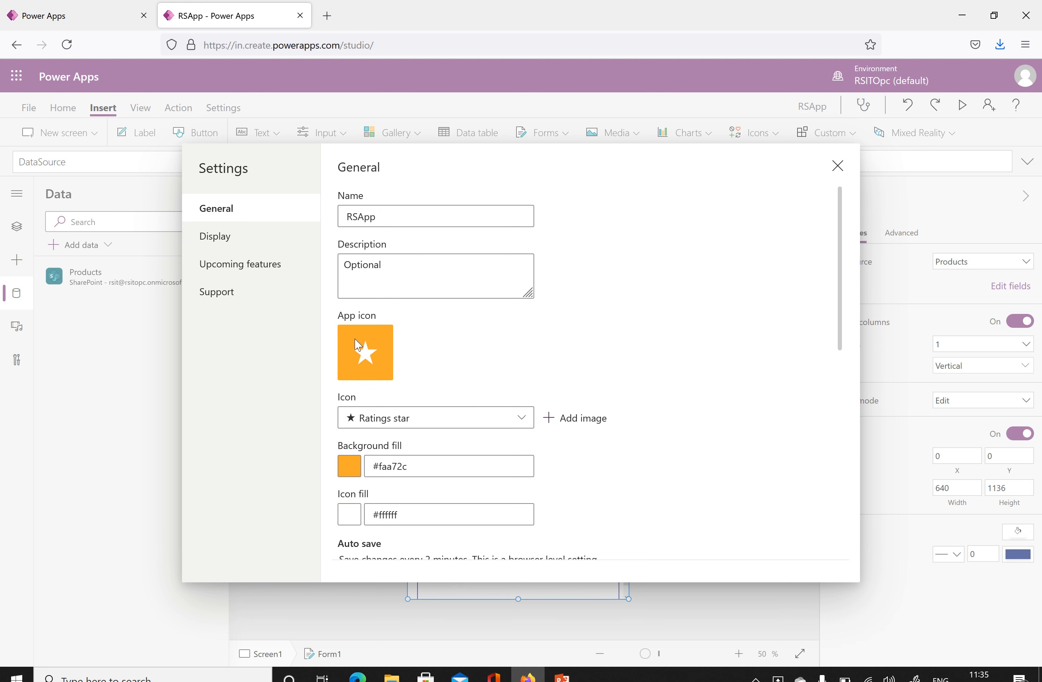
- Set the app icon's fill to the theme blue #0079bb
{"action": "scroll", "coordinate": [571, 328], "scroll_direction": "down", "scroll_amount": 2}
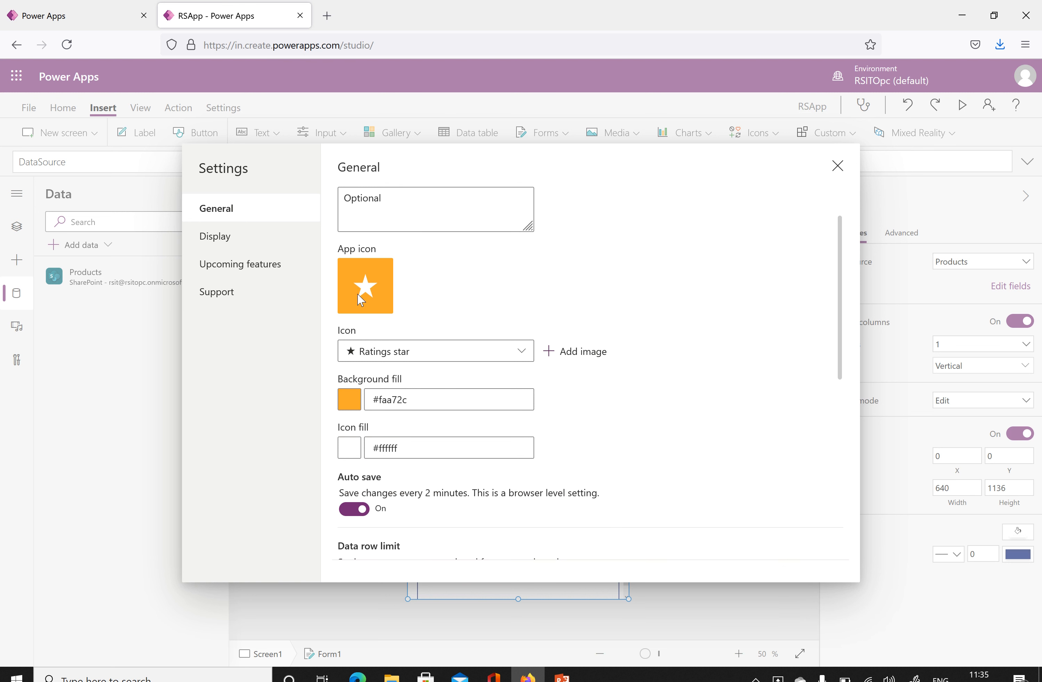
{"action": "left_click", "coordinate": [350, 448]}
{"action": "left_click", "coordinate": [455, 301]}
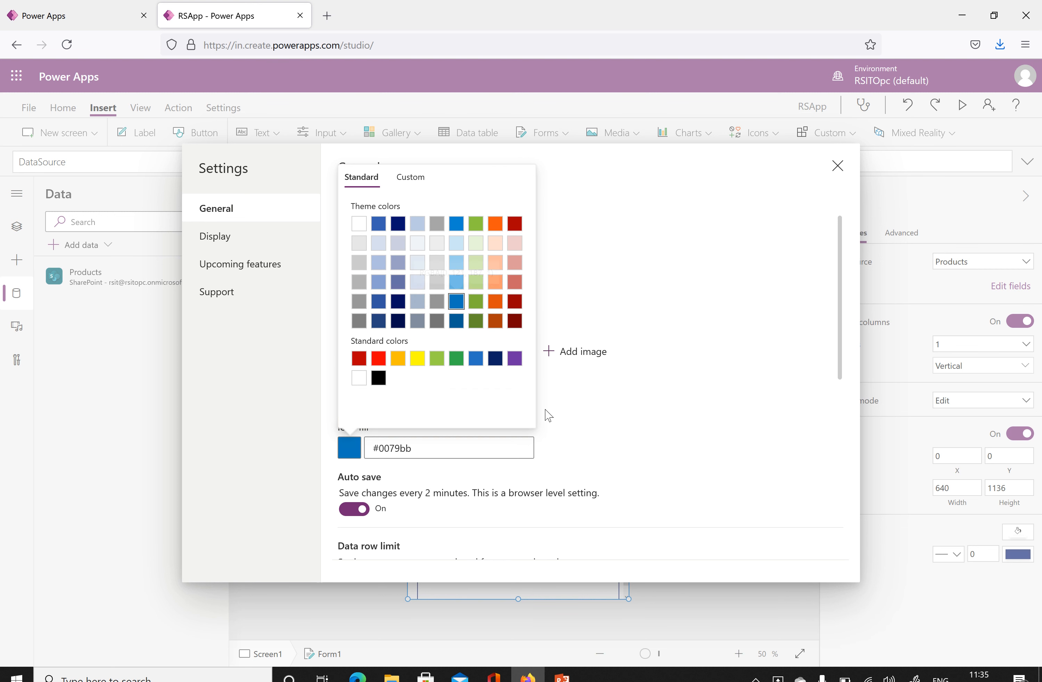
{"action": "left_click", "coordinate": [647, 423]}
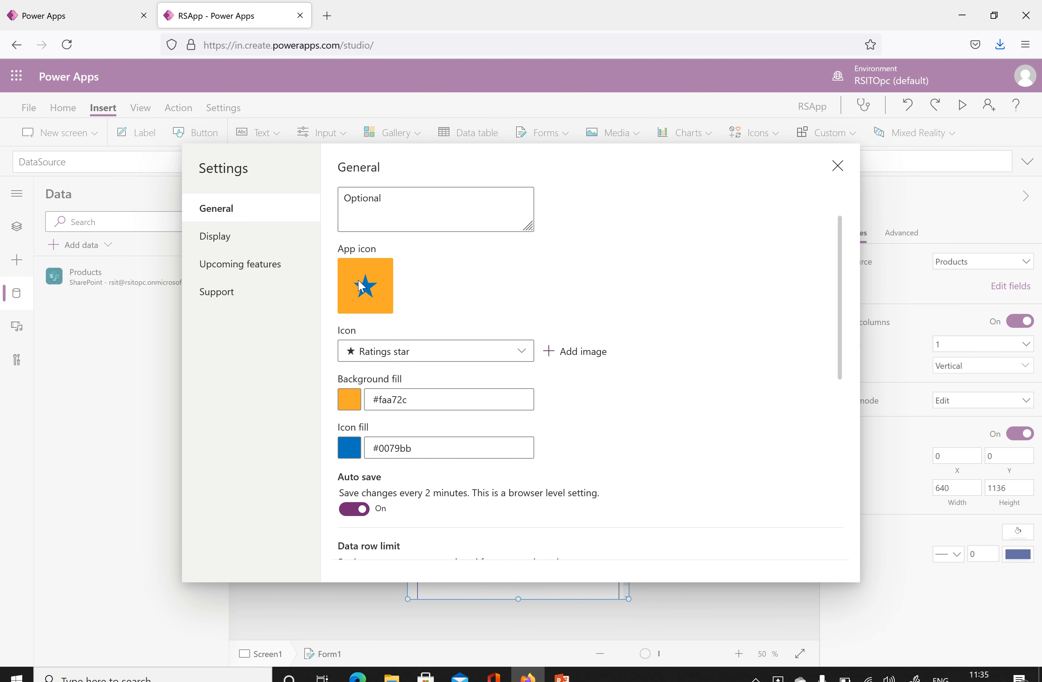
{"action": "scroll", "coordinate": [636, 309], "scroll_direction": "down", "scroll_amount": 3}
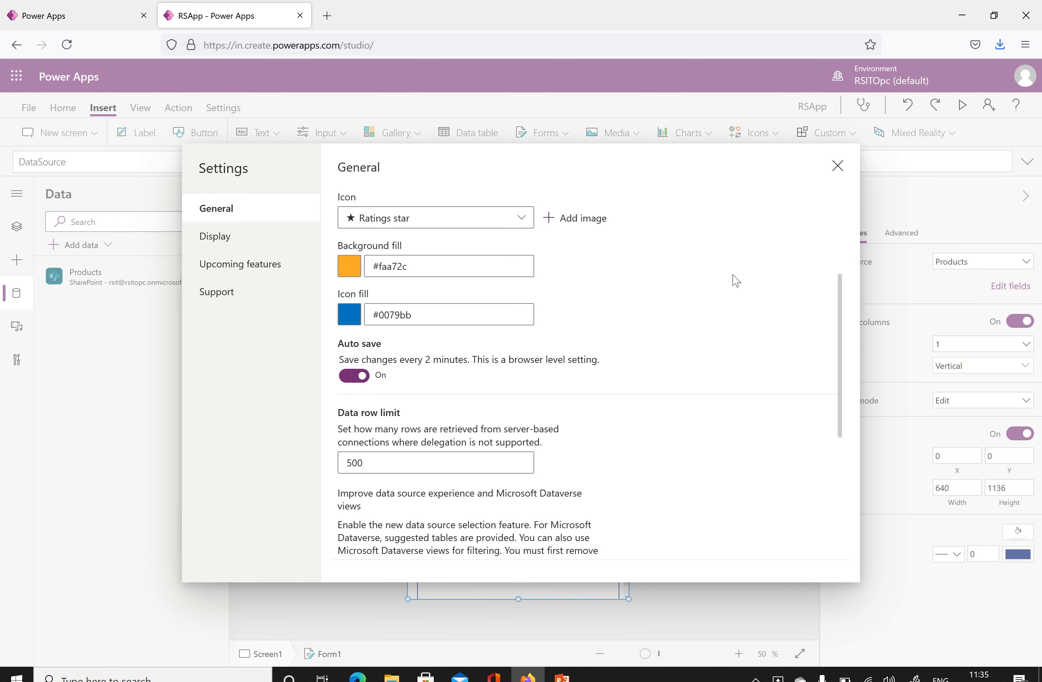
- Set the data row limit to 2000 in the general app settings
{"action": "scroll", "coordinate": [691, 314], "scroll_direction": "down", "scroll_amount": 2}
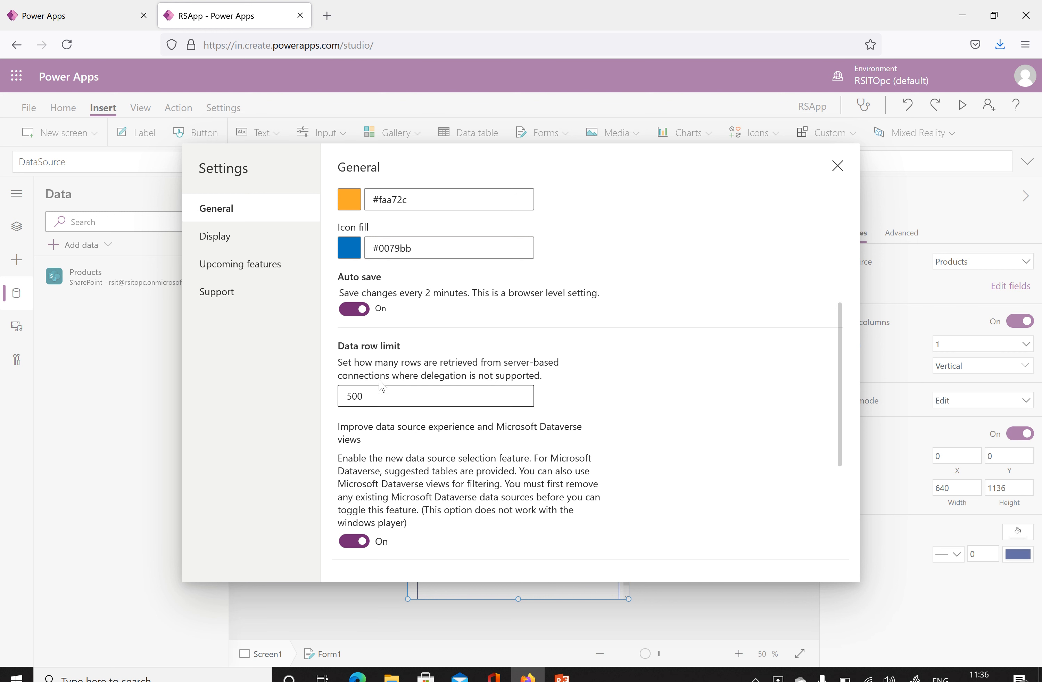
{"action": "left_click_drag", "start_coordinate": [378, 401], "coordinate": [312, 395]}
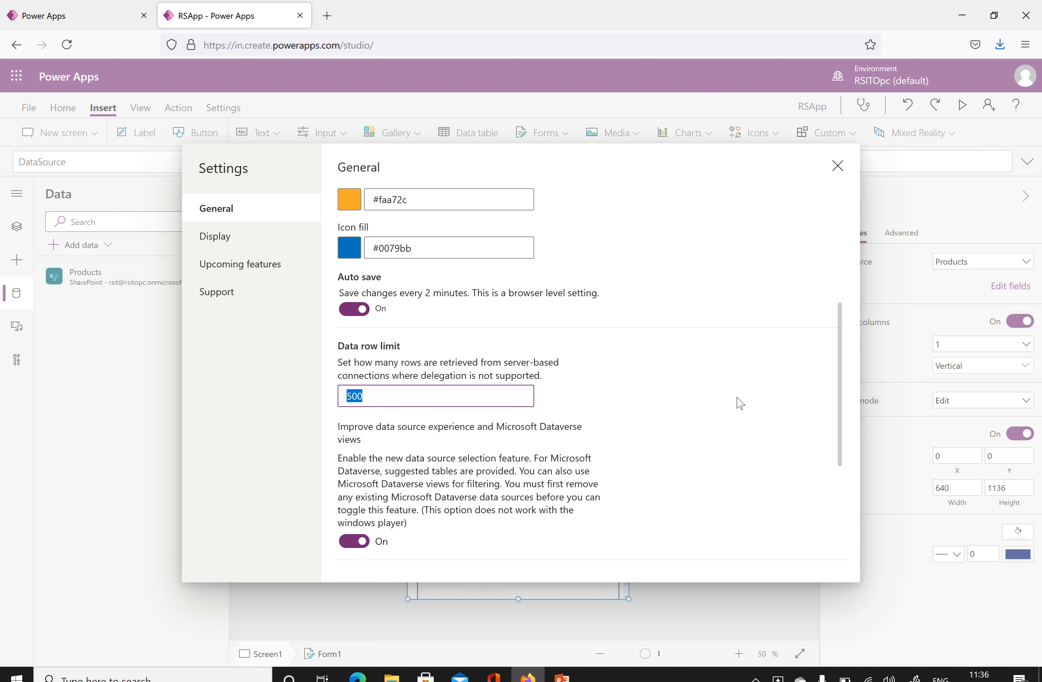
{"action": "key", "text": "BackSpace"}
{"action": "type", "text": "2001"}
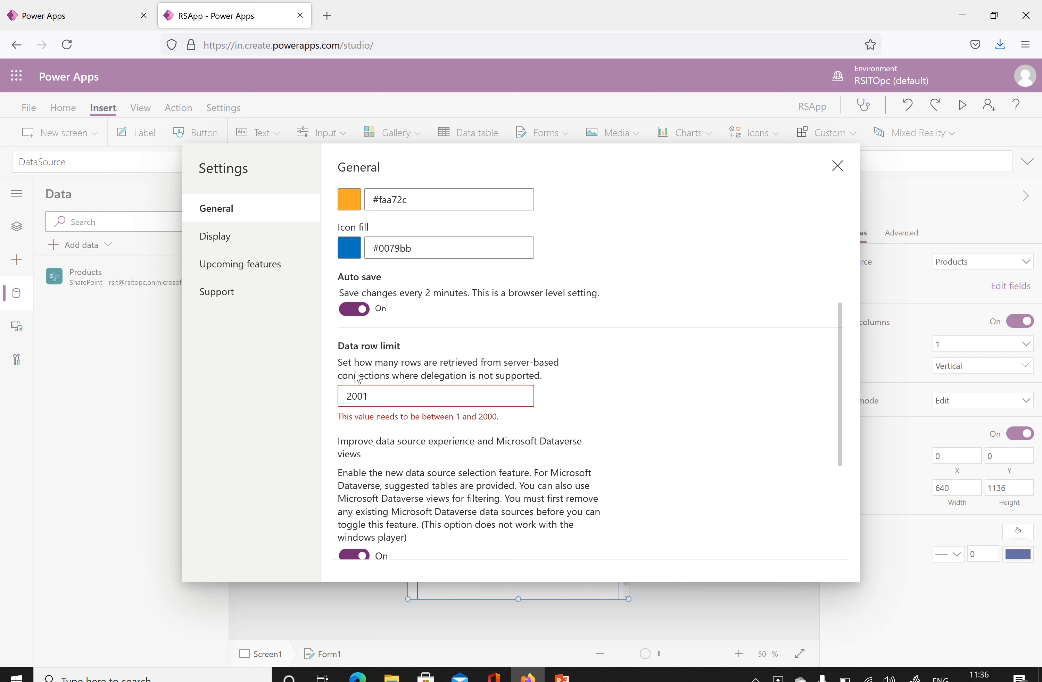
{"action": "key", "text": "BackSpace"}
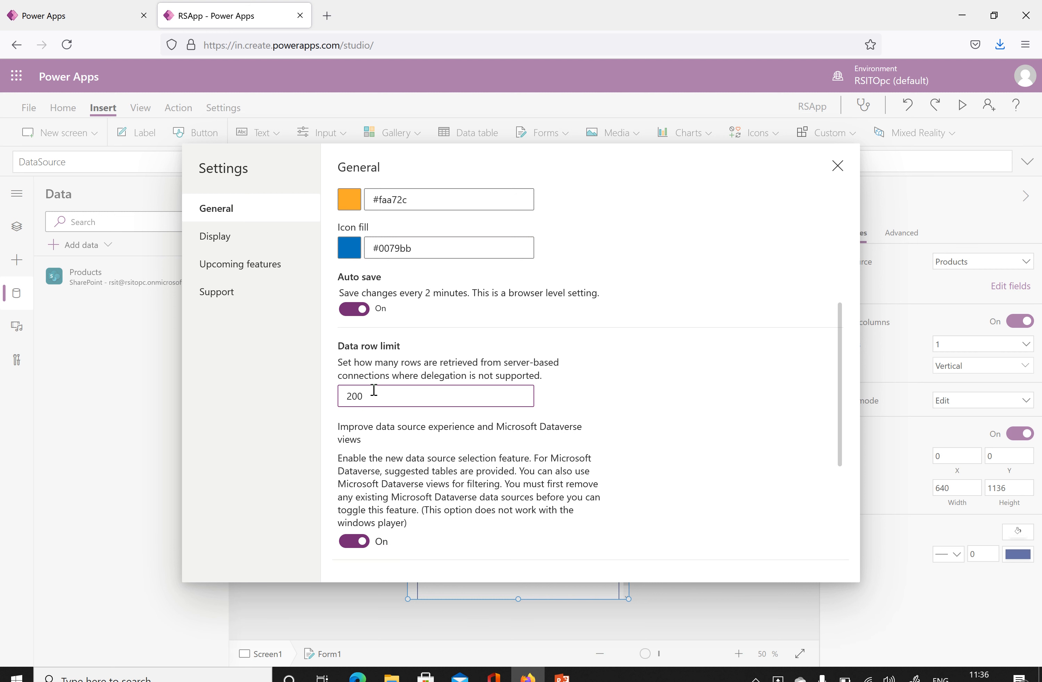
{"action": "type", "text": "0"}
{"action": "left_click", "coordinate": [644, 403]}
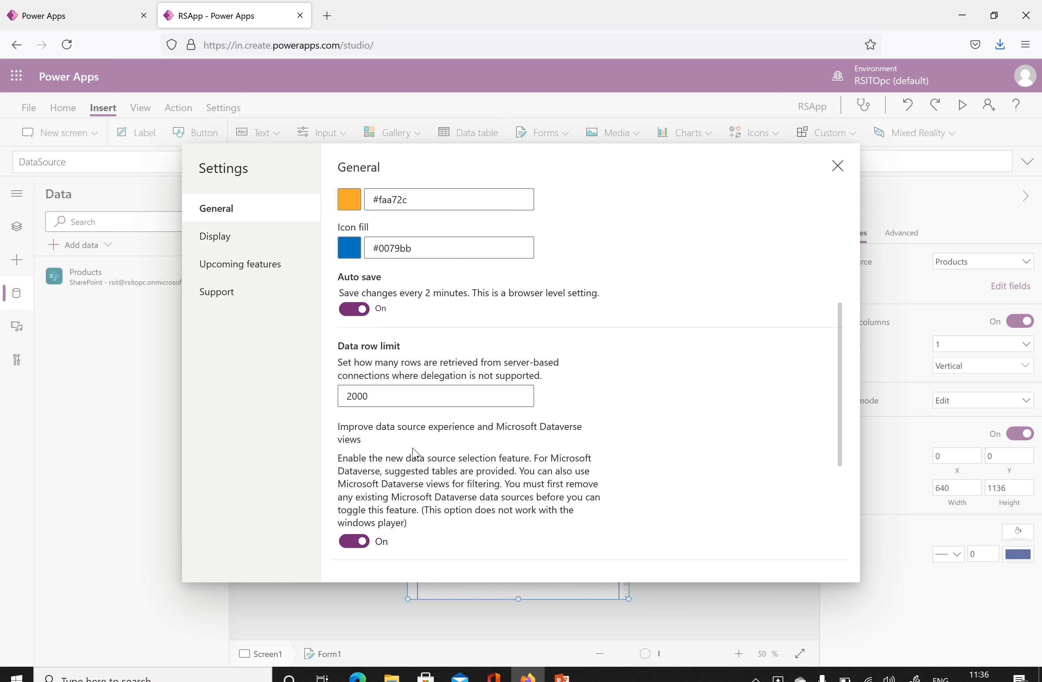
- Review the general settings for data source experience, debugging the published app, and automatic environment variables
{"action": "scroll", "coordinate": [414, 423], "scroll_direction": "down", "scroll_amount": 6}
{"action": "scroll", "coordinate": [386, 319], "scroll_direction": "up", "scroll_amount": 2}
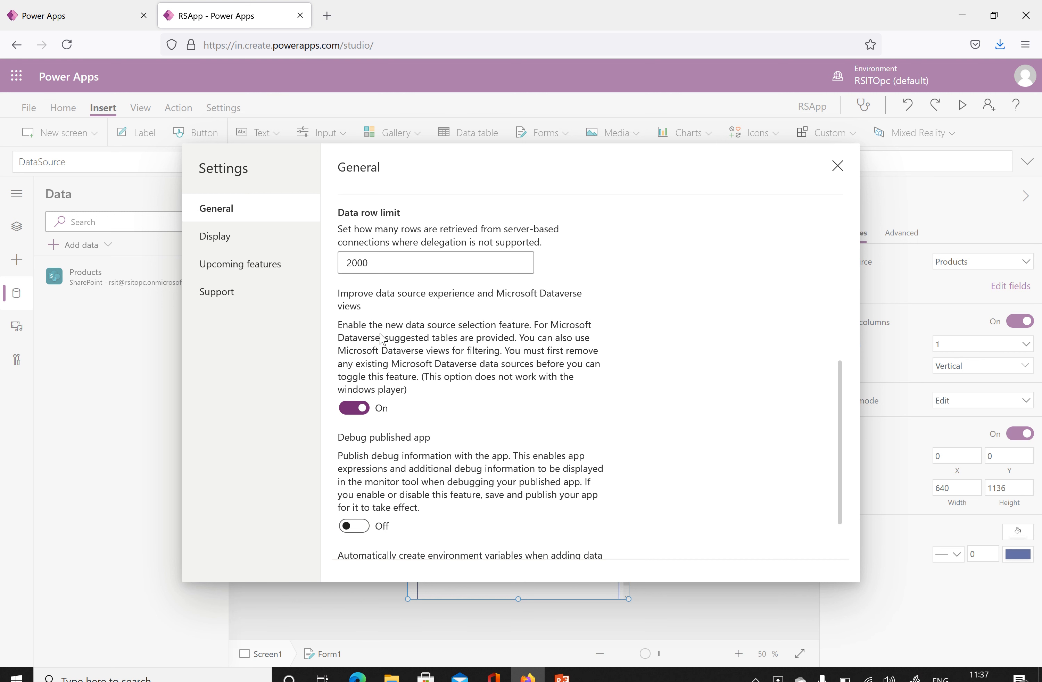
{"action": "scroll", "coordinate": [453, 370], "scroll_direction": "down", "scroll_amount": 2}
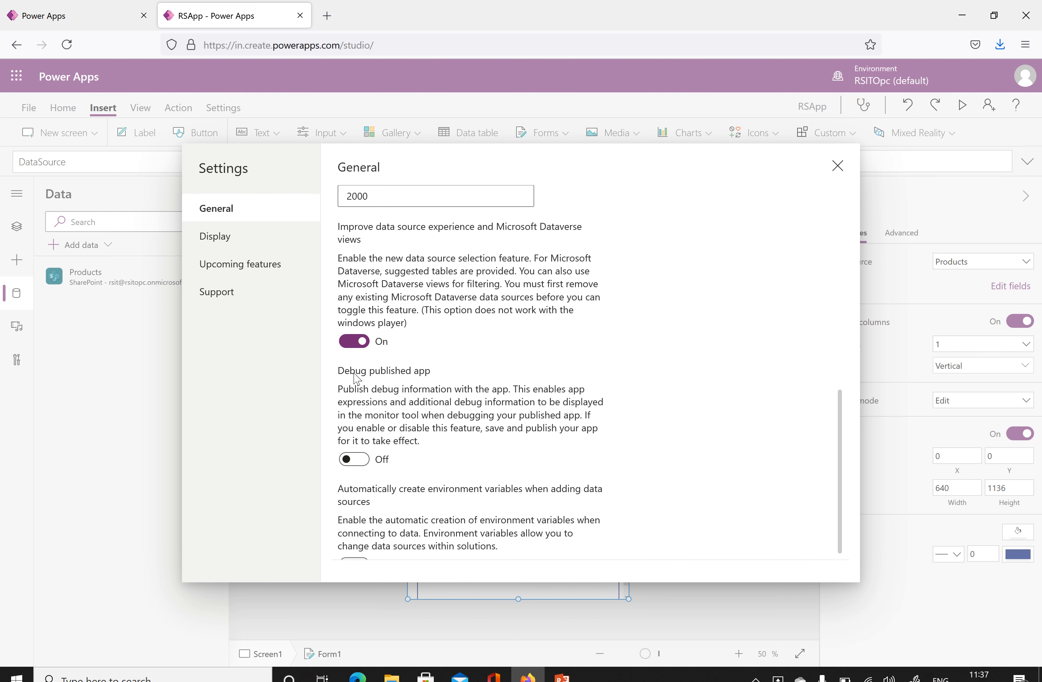
{"action": "scroll", "coordinate": [471, 364], "scroll_direction": "down", "scroll_amount": 1}
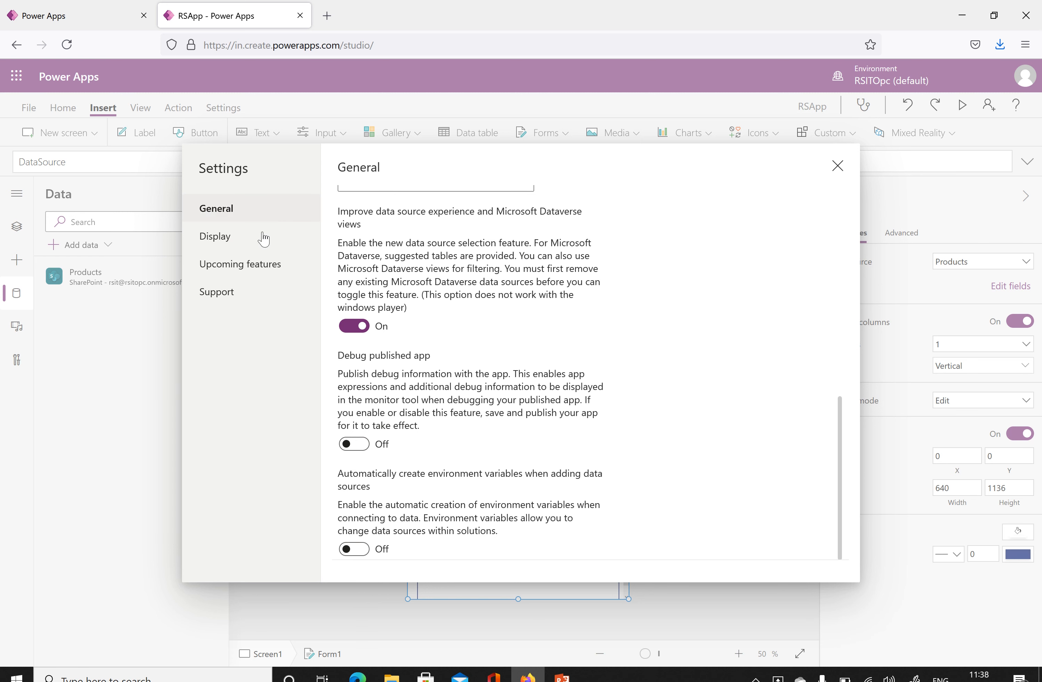
{"action": "scroll", "coordinate": [555, 341], "scroll_direction": "up", "scroll_amount": 10}
{"action": "scroll", "coordinate": [556, 344], "scroll_direction": "up", "scroll_amount": 2}
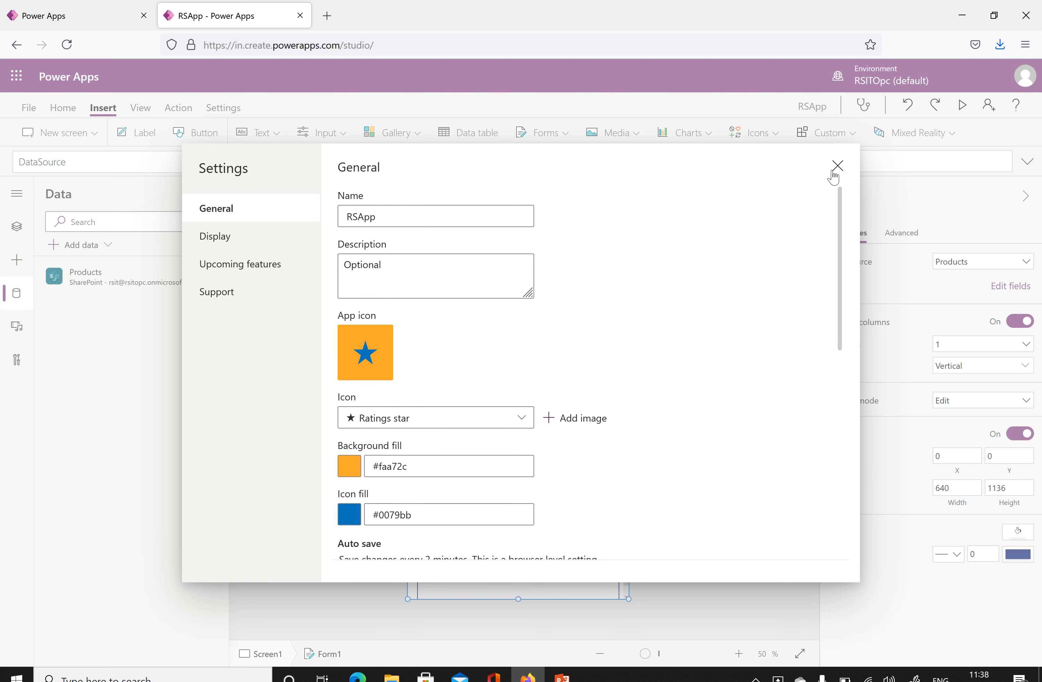
{"action": "scroll", "coordinate": [497, 474], "scroll_direction": "down", "scroll_amount": 1}
{"action": "scroll", "coordinate": [497, 475], "scroll_direction": "down", "scroll_amount": 10}
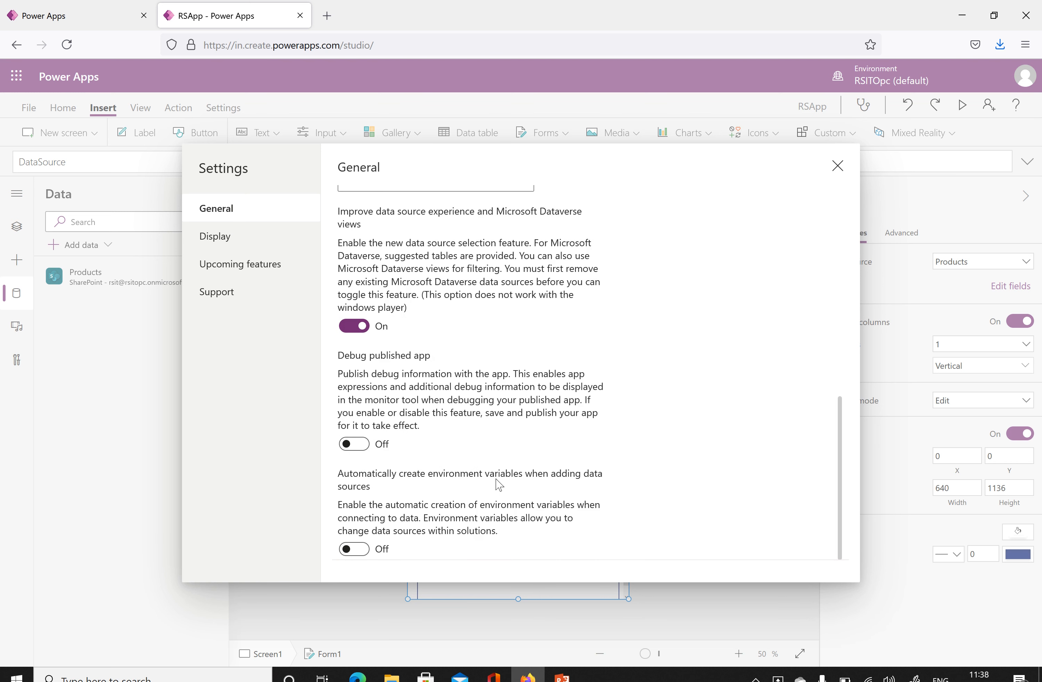
{"action": "scroll", "coordinate": [699, 275], "scroll_direction": "up", "scroll_amount": 6}
{"action": "scroll", "coordinate": [690, 298], "scroll_direction": "up", "scroll_amount": 3}
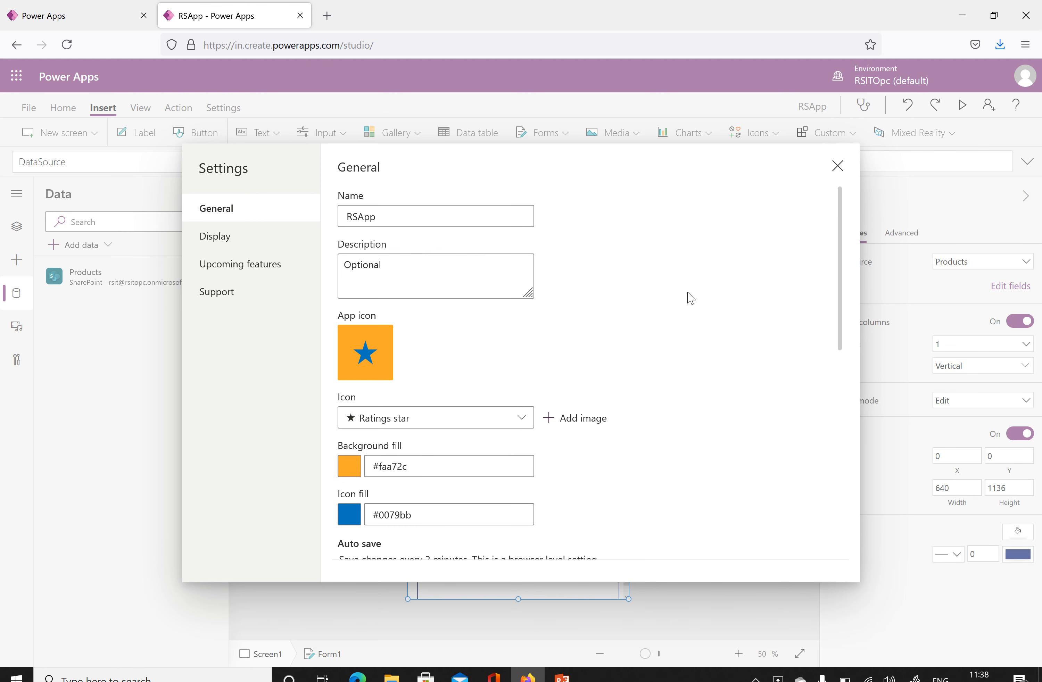
- Close the app settings and save the app to the cloud as RSApp
{"action": "left_click", "coordinate": [837, 165]}
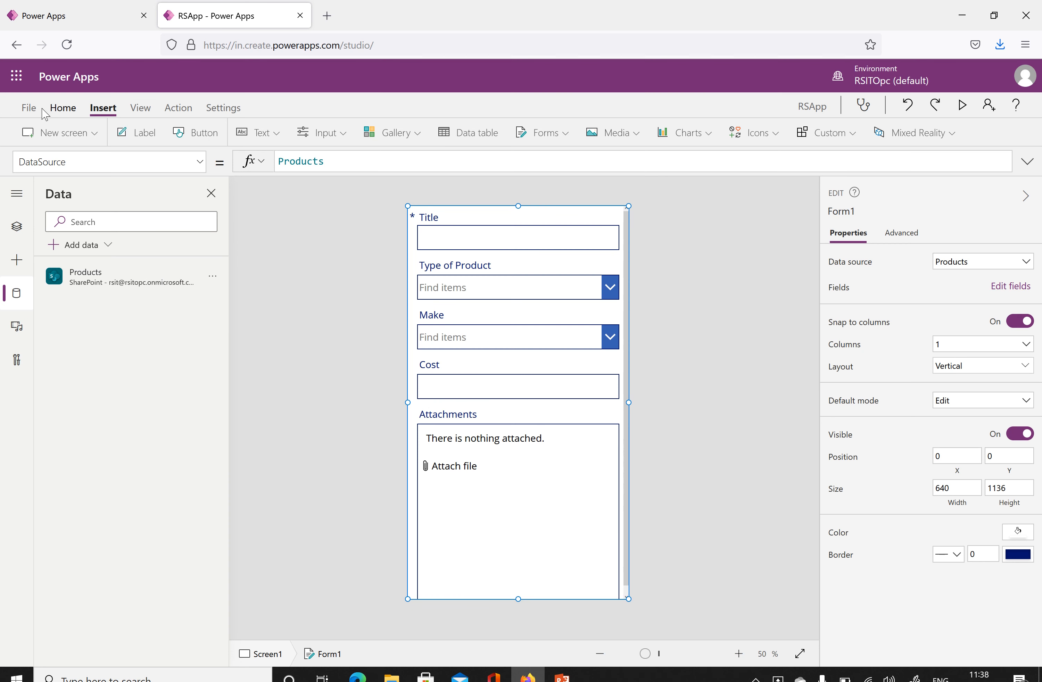
{"action": "left_click", "coordinate": [27, 110]}
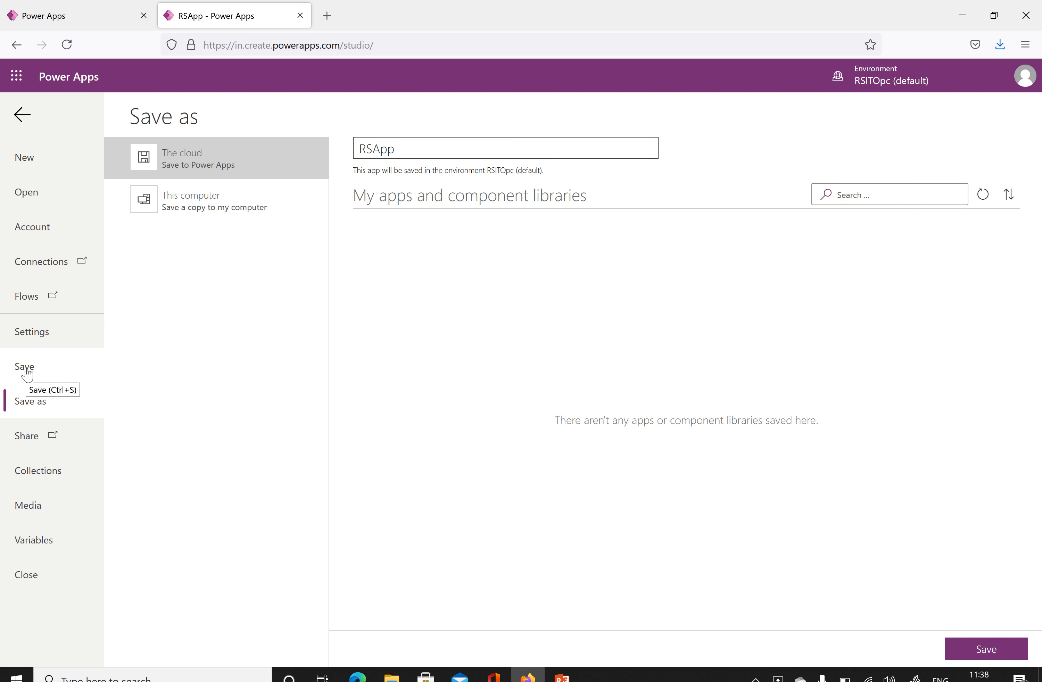
{"action": "left_click", "coordinate": [980, 649]}
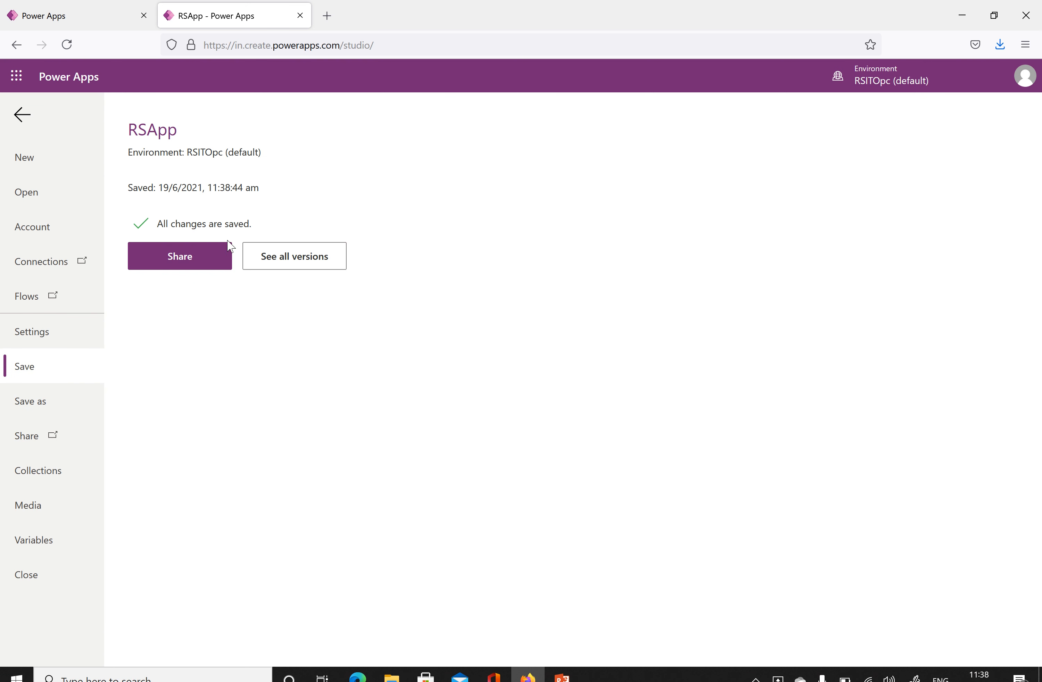
- Play RSApp from the list of apps in the Power Apps portal
{"action": "left_click", "coordinate": [67, 16]}
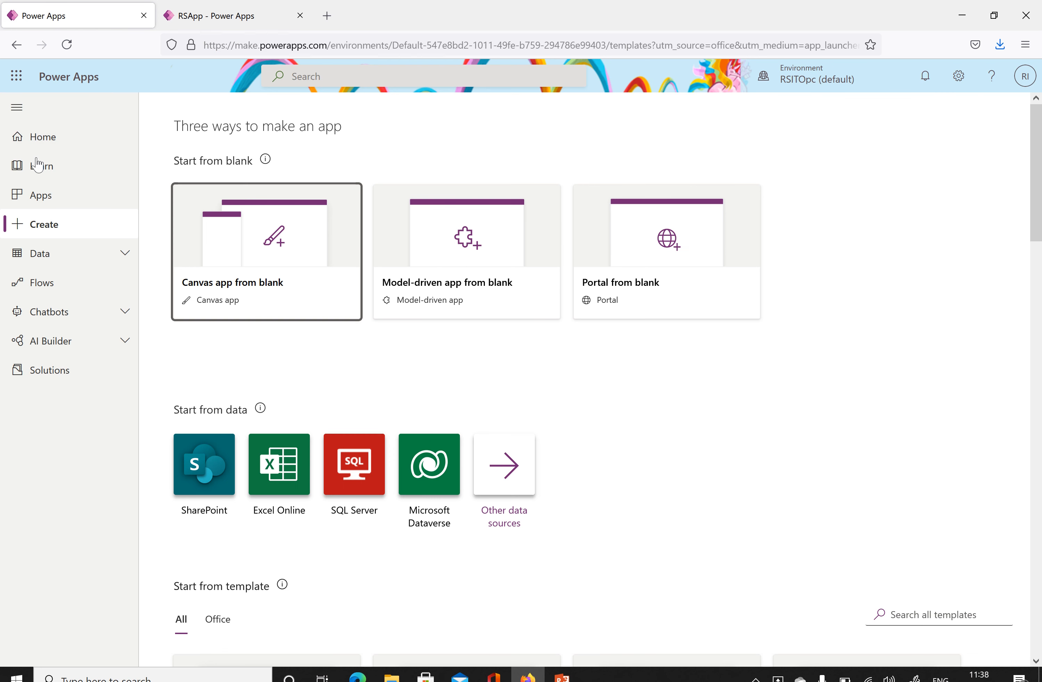
{"action": "left_click", "coordinate": [37, 195]}
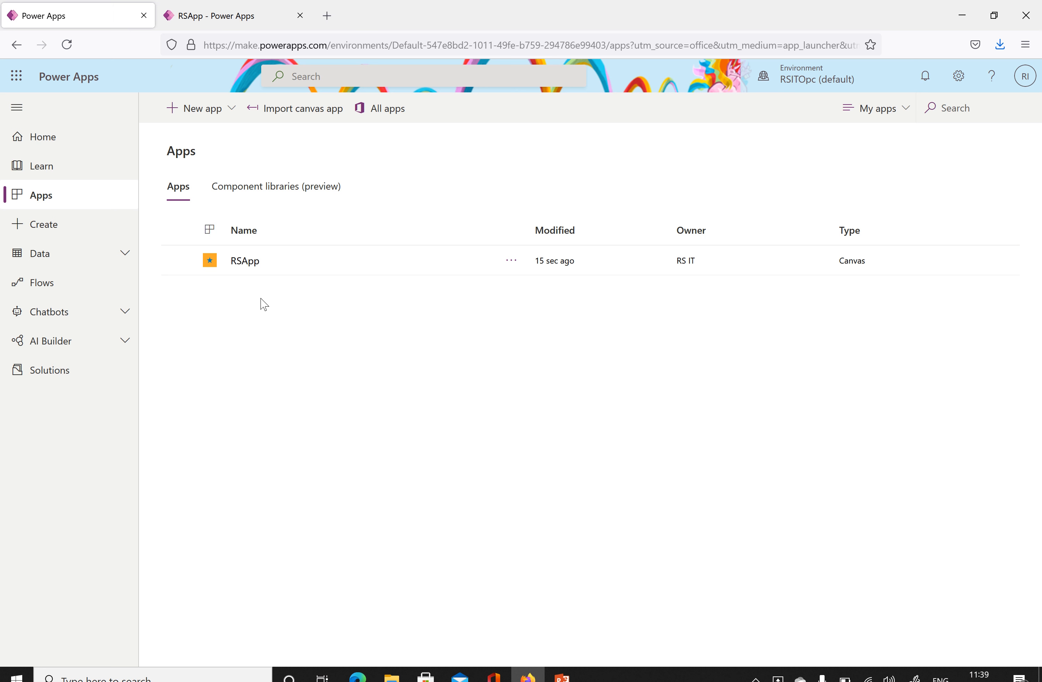
{"action": "left_click", "coordinate": [180, 263]}
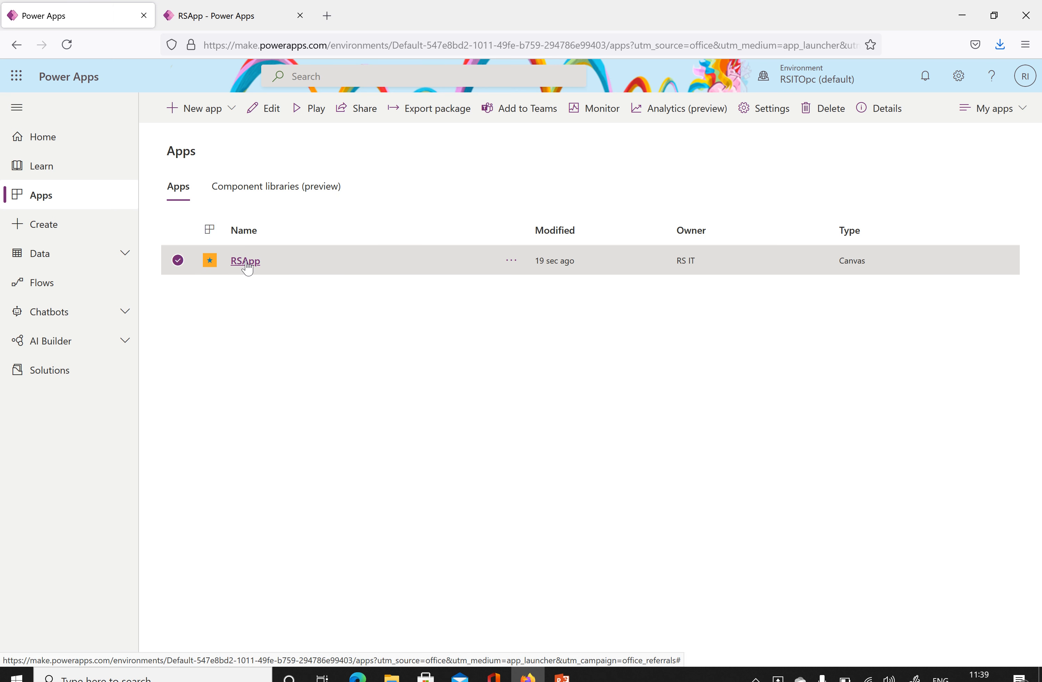
{"action": "left_click", "coordinate": [309, 116]}
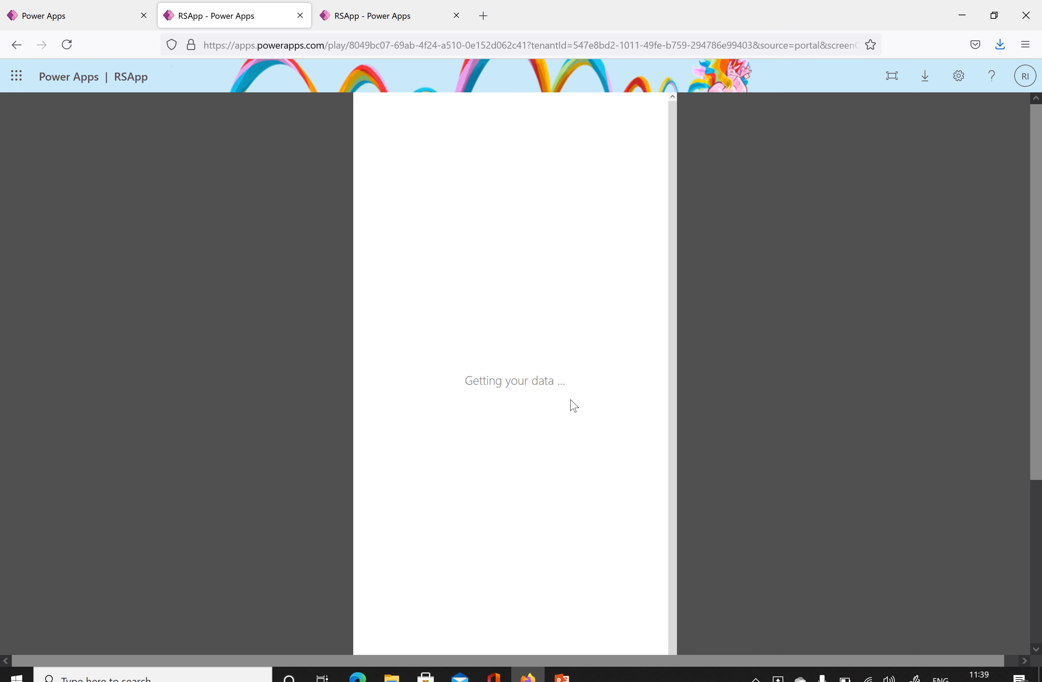
- Return to RSApp's canvas in the studio and preview the app there
{"action": "left_click", "coordinate": [402, 18]}
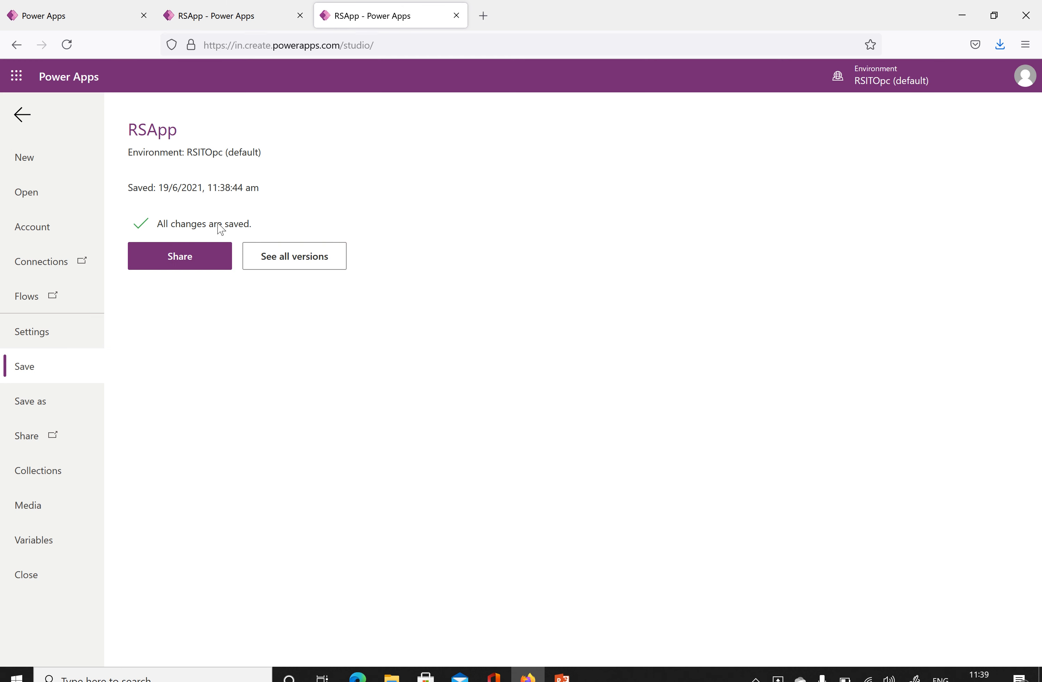
{"action": "left_click", "coordinate": [18, 111]}
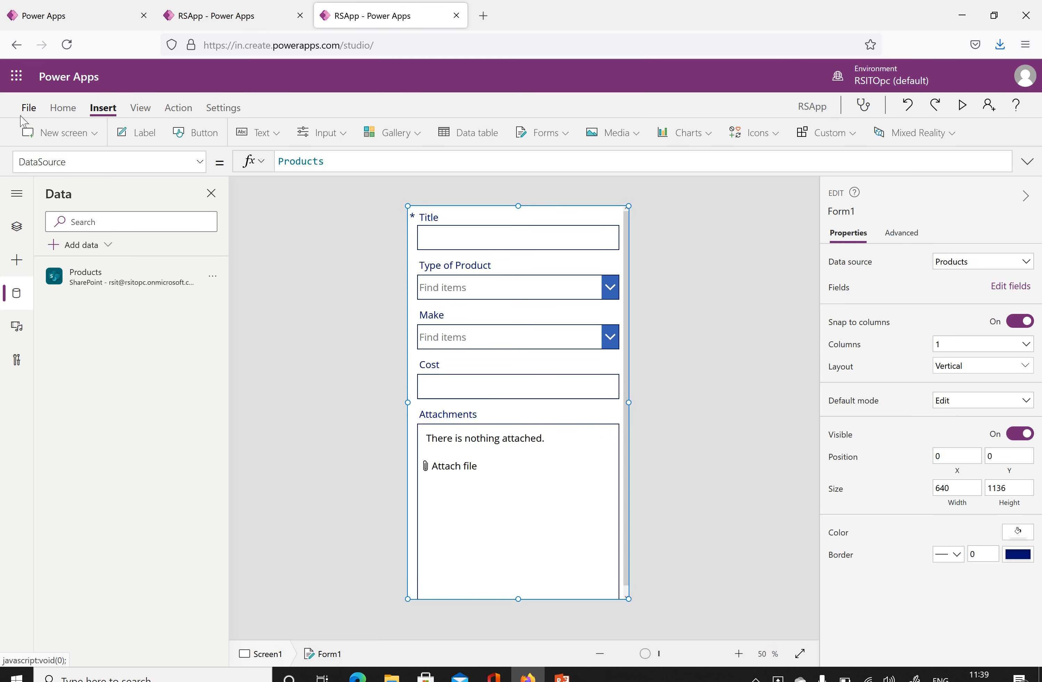
{"action": "left_click", "coordinate": [962, 106]}
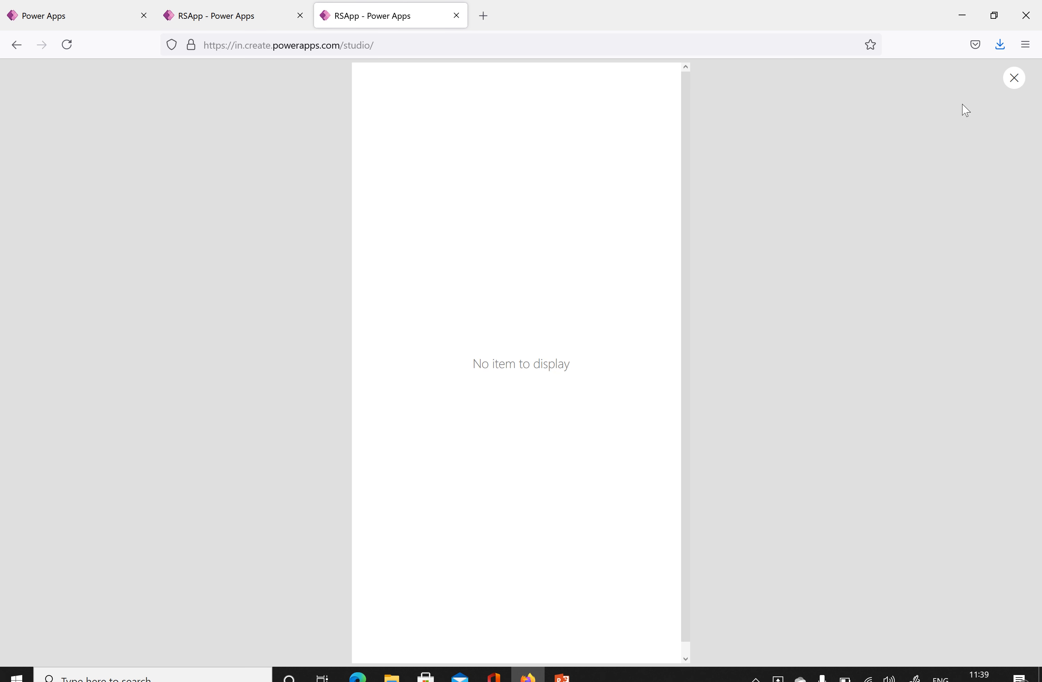
{"action": "left_click", "coordinate": [1014, 78]}
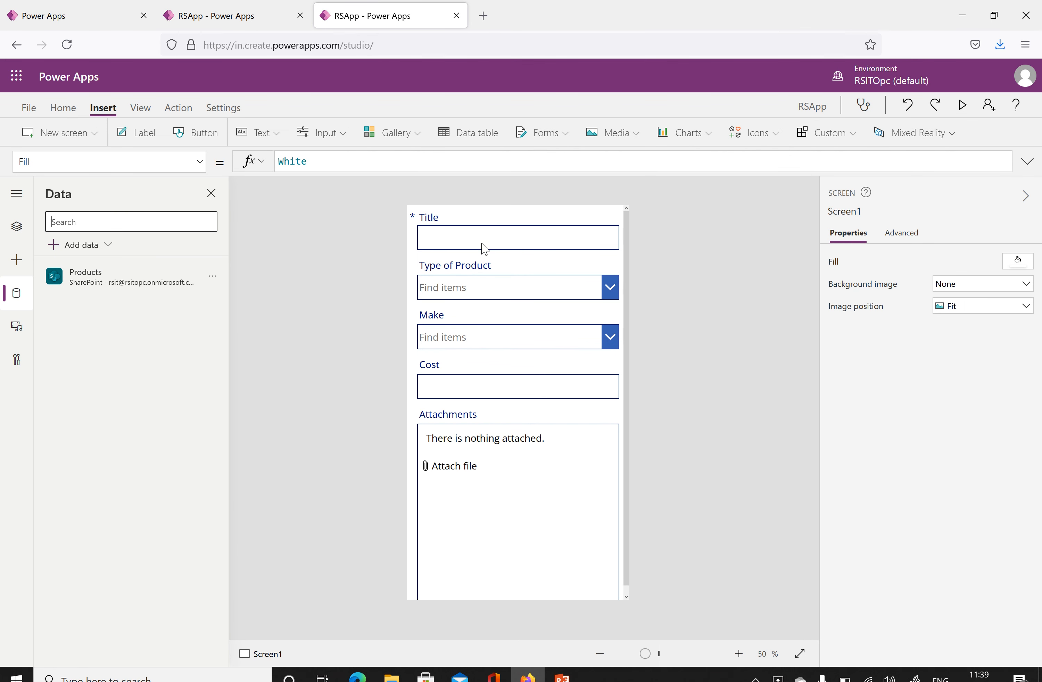
- Set the default mode of Form1 to New
{"action": "left_click", "coordinate": [491, 228]}
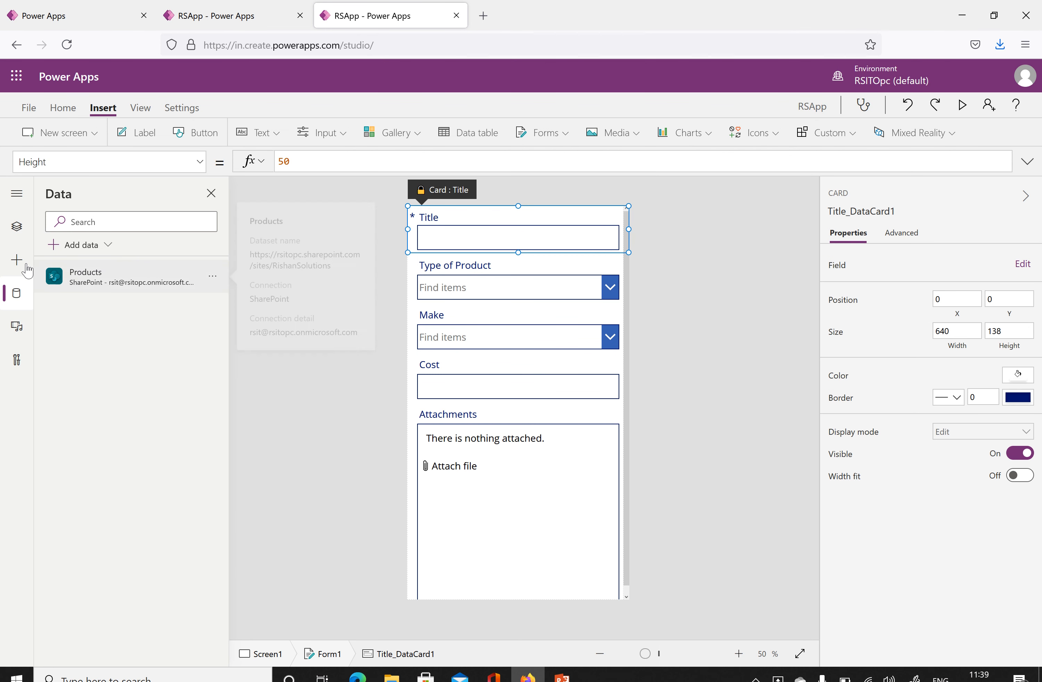
{"action": "left_click", "coordinate": [16, 226]}
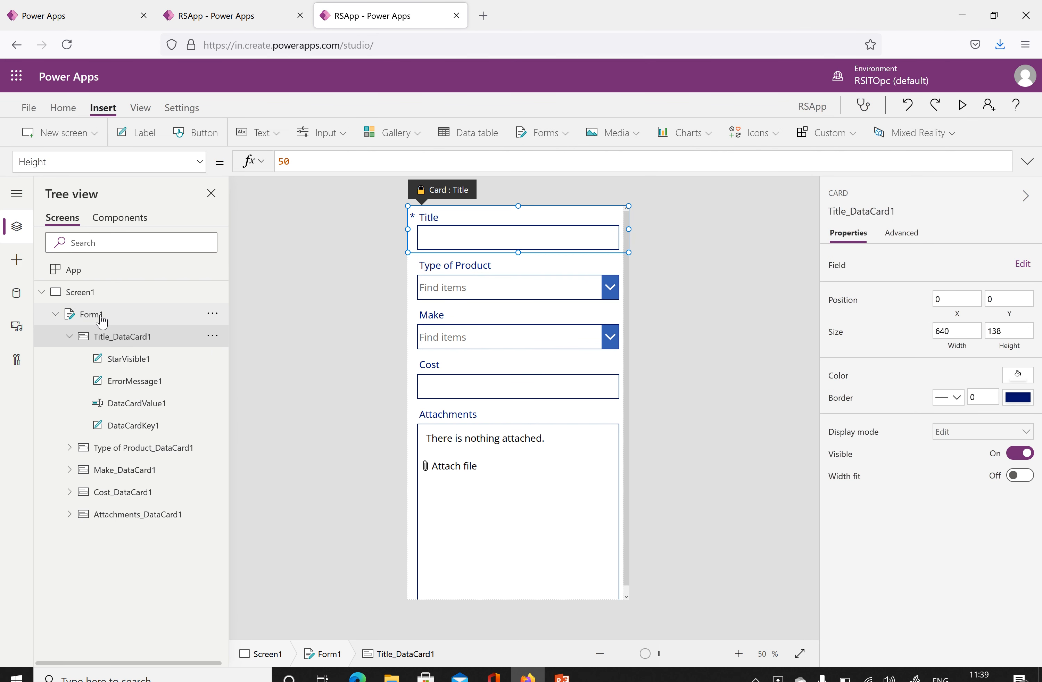
{"action": "left_click", "coordinate": [100, 316]}
{"action": "left_click", "coordinate": [956, 400]}
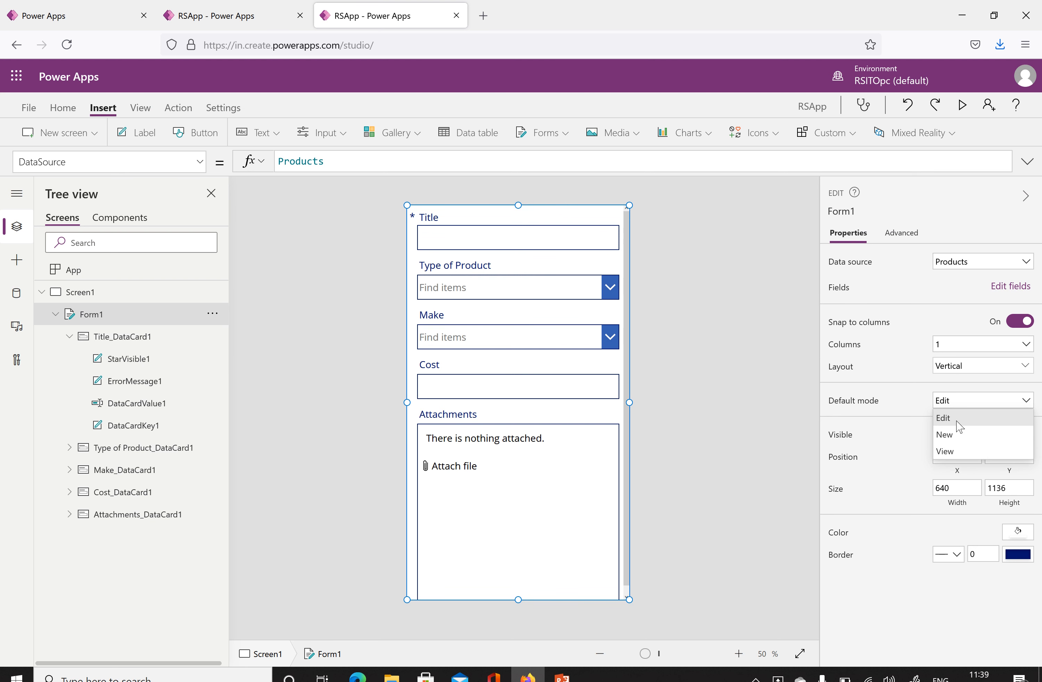
{"action": "left_click", "coordinate": [945, 434]}
{"action": "left_click", "coordinate": [758, 348]}
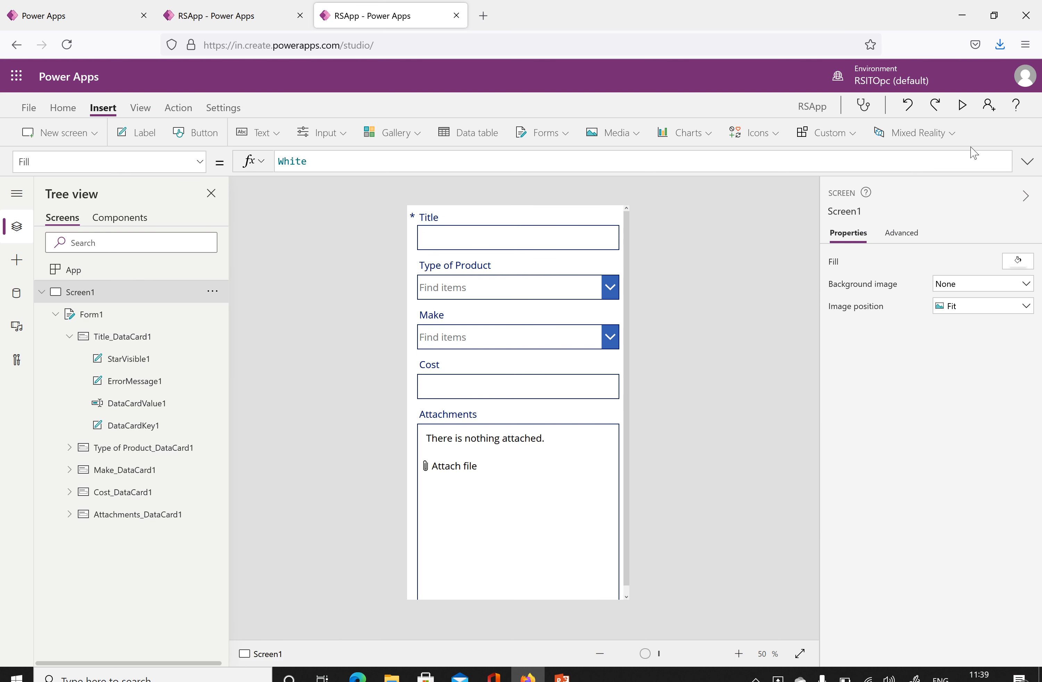
- Preview the form in the studio and save RSApp without a version note
{"action": "left_click", "coordinate": [961, 107]}
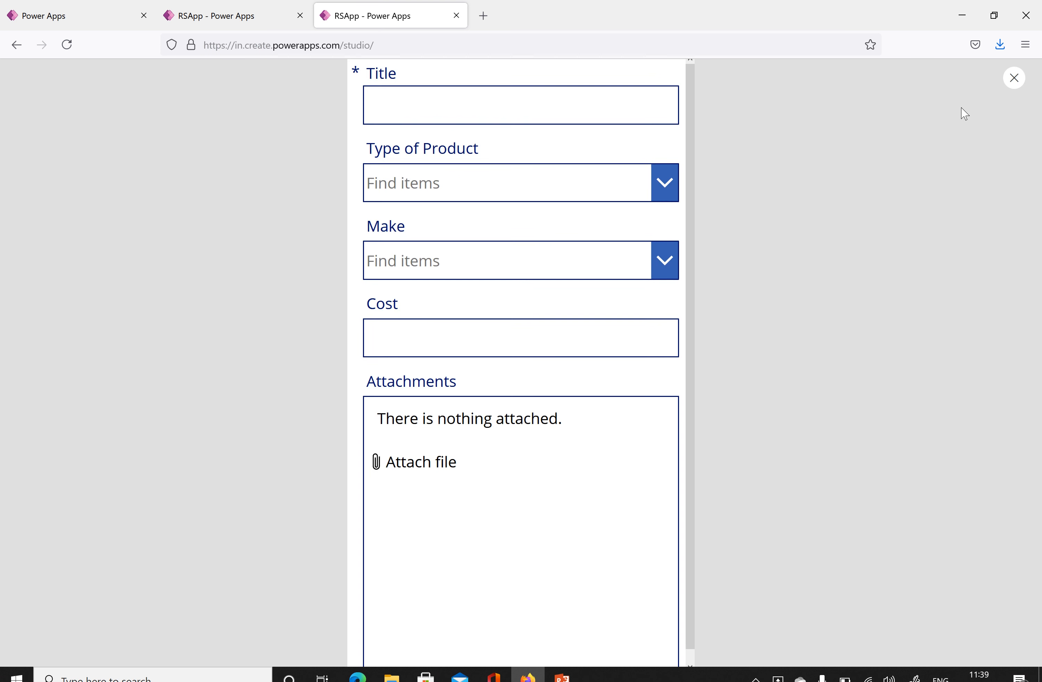
{"action": "left_click", "coordinate": [1014, 78]}
{"action": "left_click", "coordinate": [23, 107]}
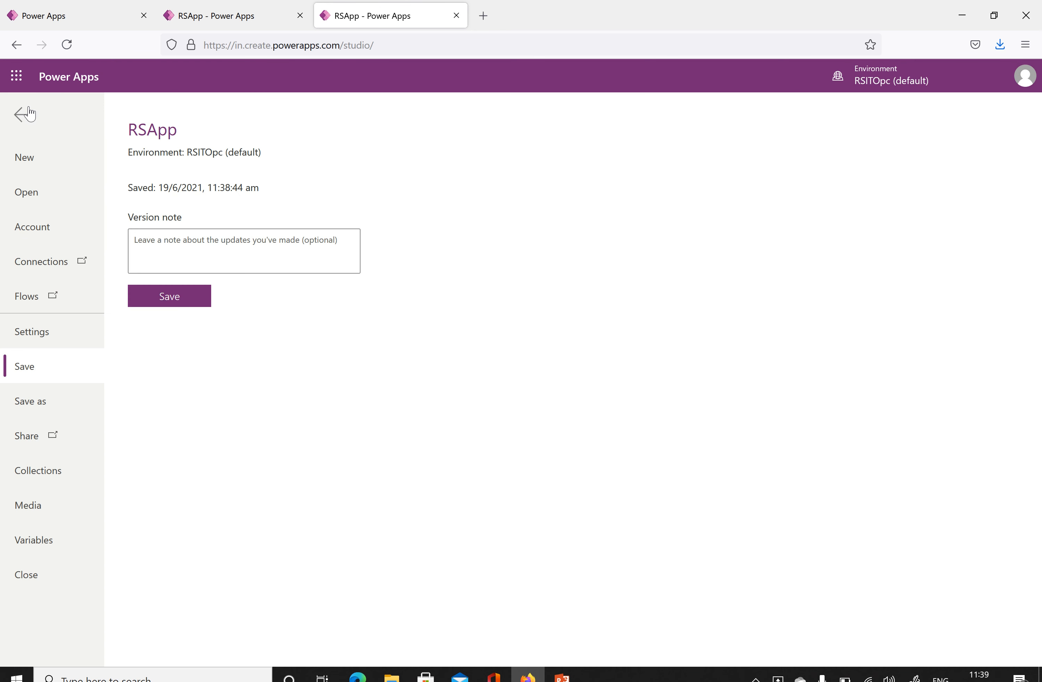
{"action": "left_click", "coordinate": [186, 298]}
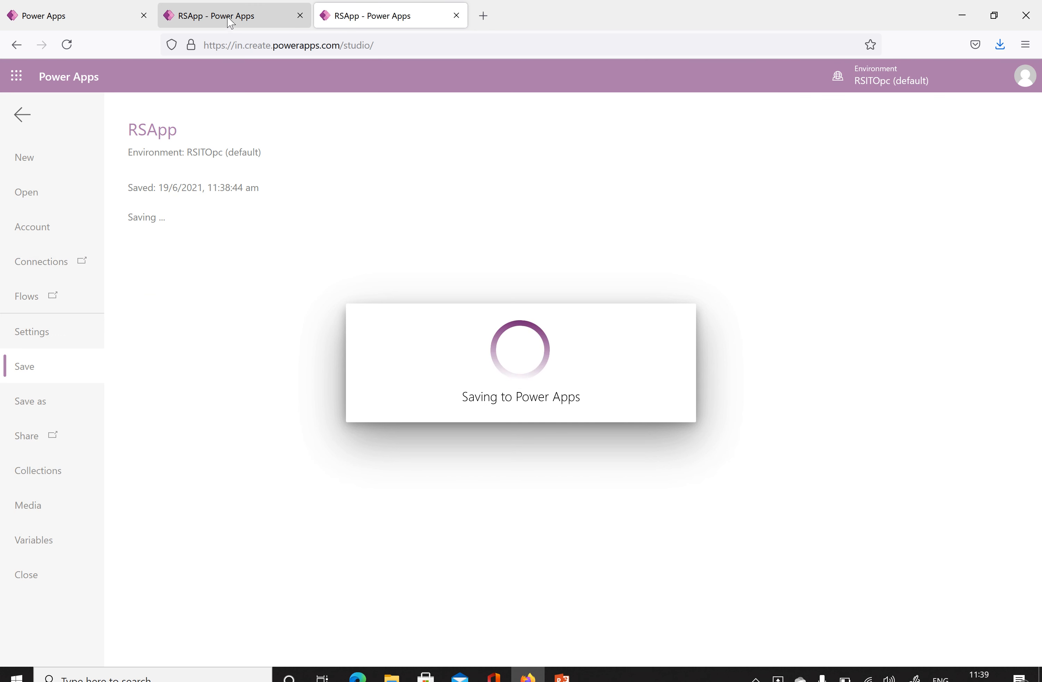
- Close the old player session, then play RSApp again from the reloaded apps list and return to the studio
{"action": "left_click", "coordinate": [230, 17]}
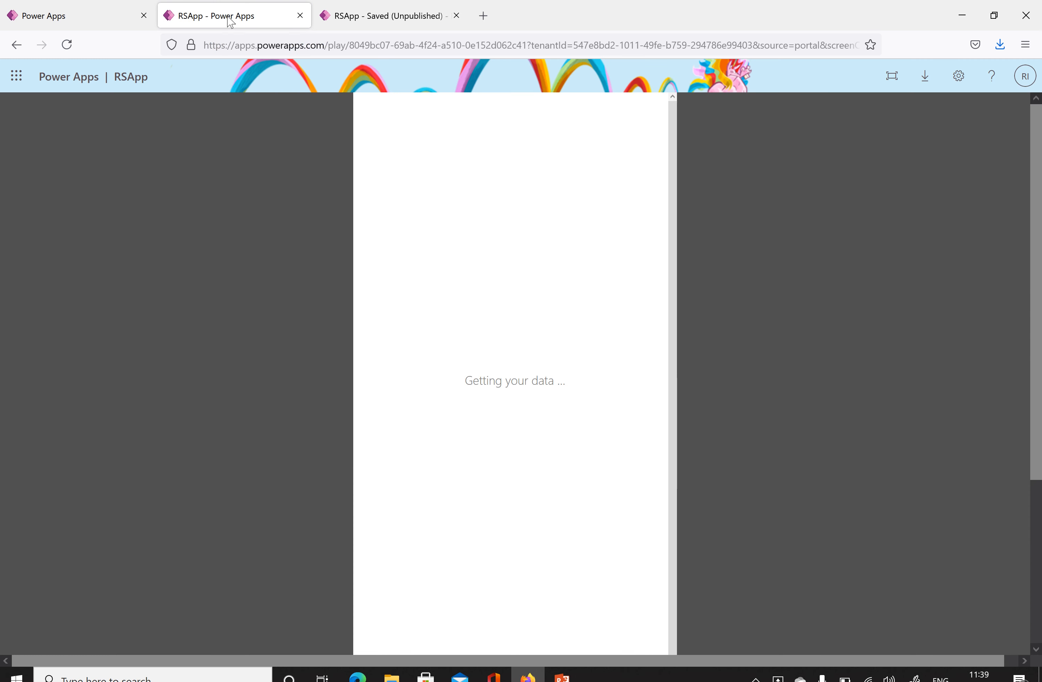
{"action": "left_click", "coordinate": [300, 16]}
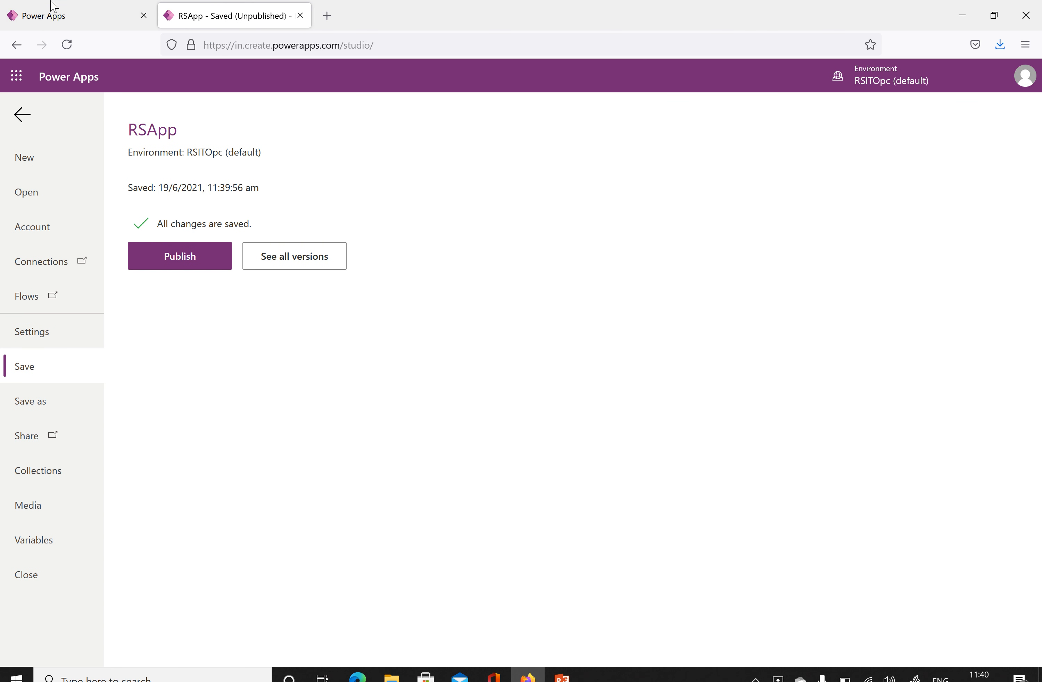
{"action": "left_click", "coordinate": [48, 16]}
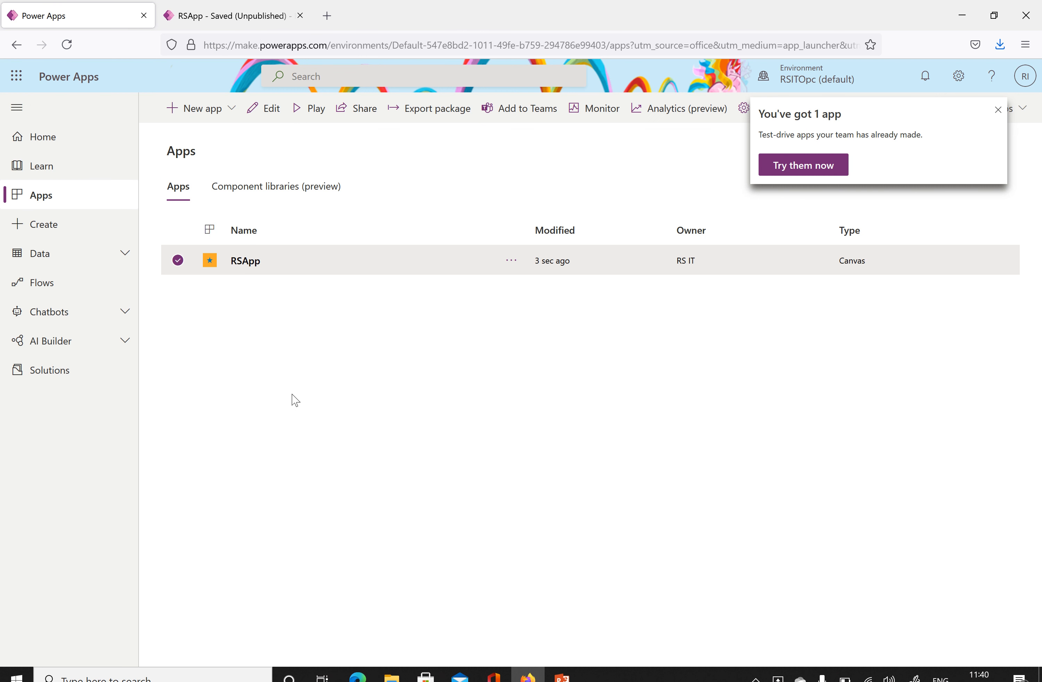
{"action": "left_click", "coordinate": [77, 45]}
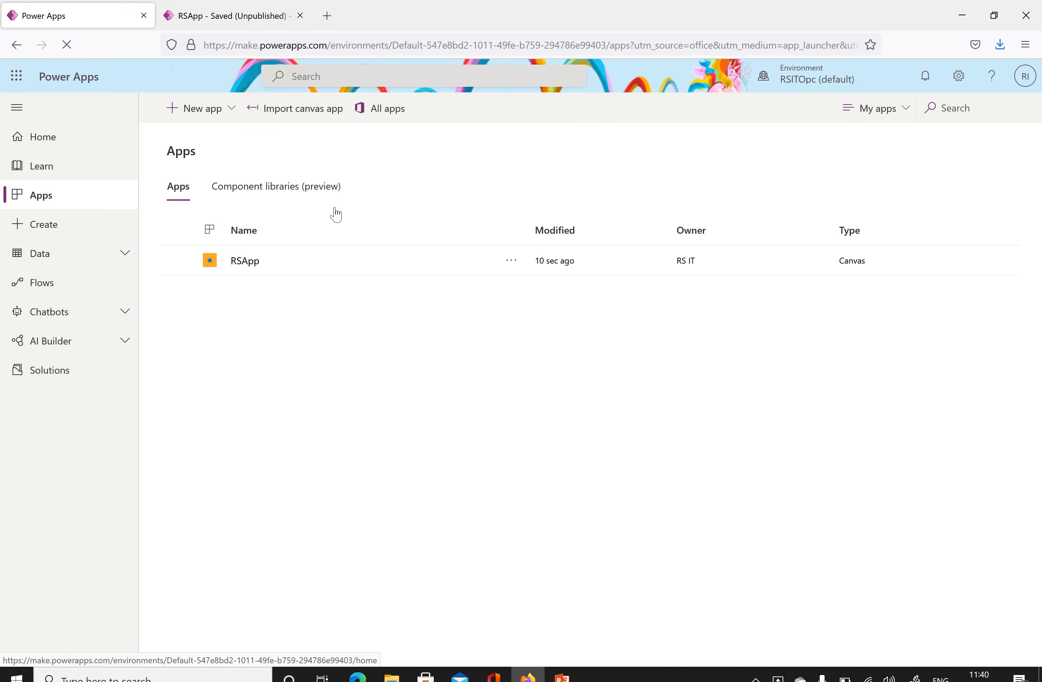
{"action": "left_click", "coordinate": [245, 261]}
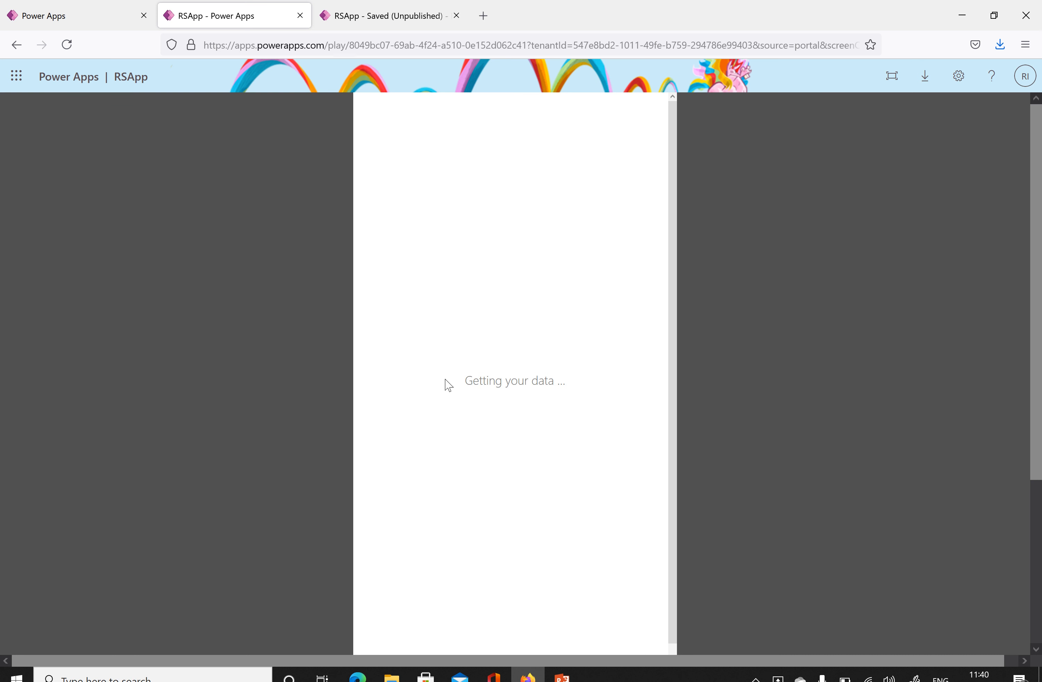
{"action": "left_click", "coordinate": [445, 10]}
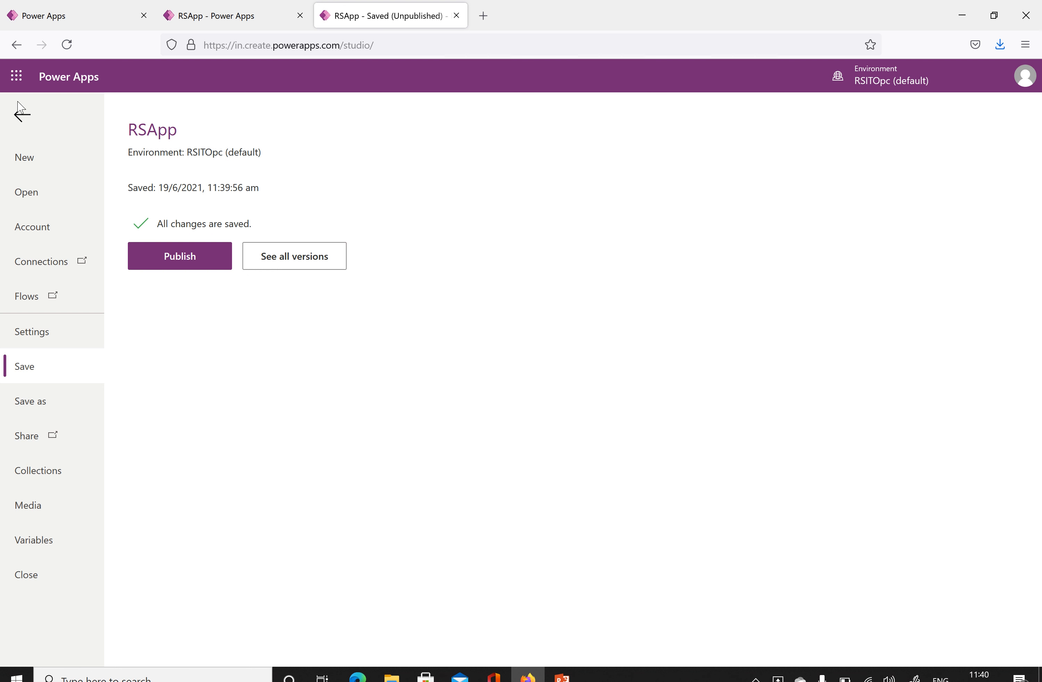
- Open RSApp's general settings and browse the built-in icons available for the app icon
{"action": "left_click", "coordinate": [34, 332]}
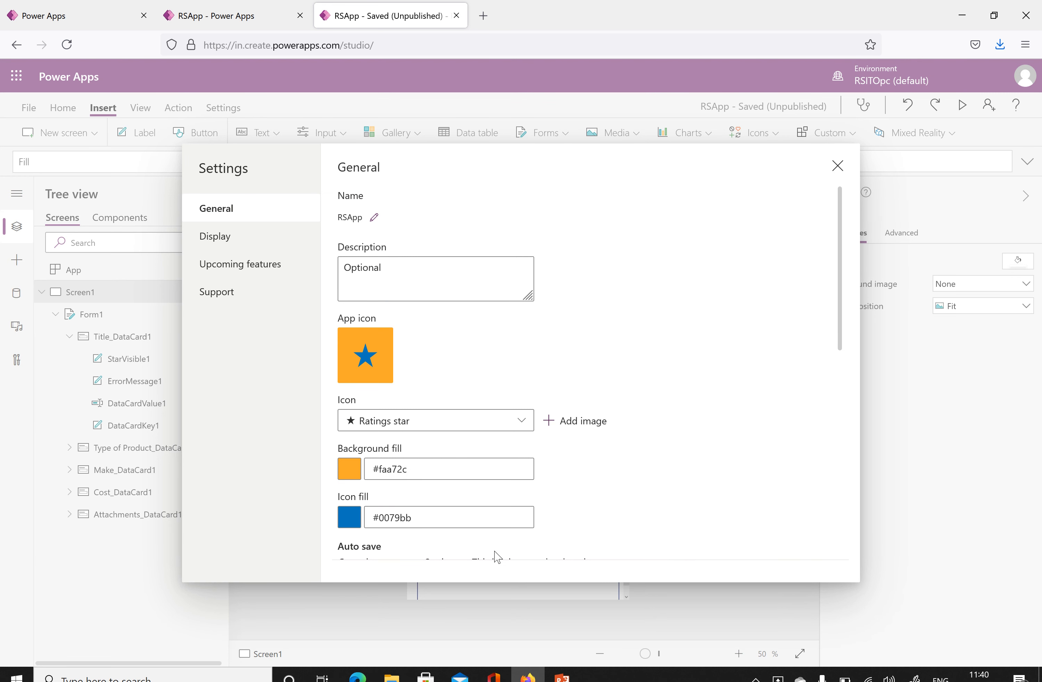
{"action": "left_click", "coordinate": [432, 422]}
{"action": "scroll", "coordinate": [487, 265], "scroll_direction": "down", "scroll_amount": 2}
{"action": "scroll", "coordinate": [482, 270], "scroll_direction": "down", "scroll_amount": 10}
{"action": "scroll", "coordinate": [483, 274], "scroll_direction": "down", "scroll_amount": 10}
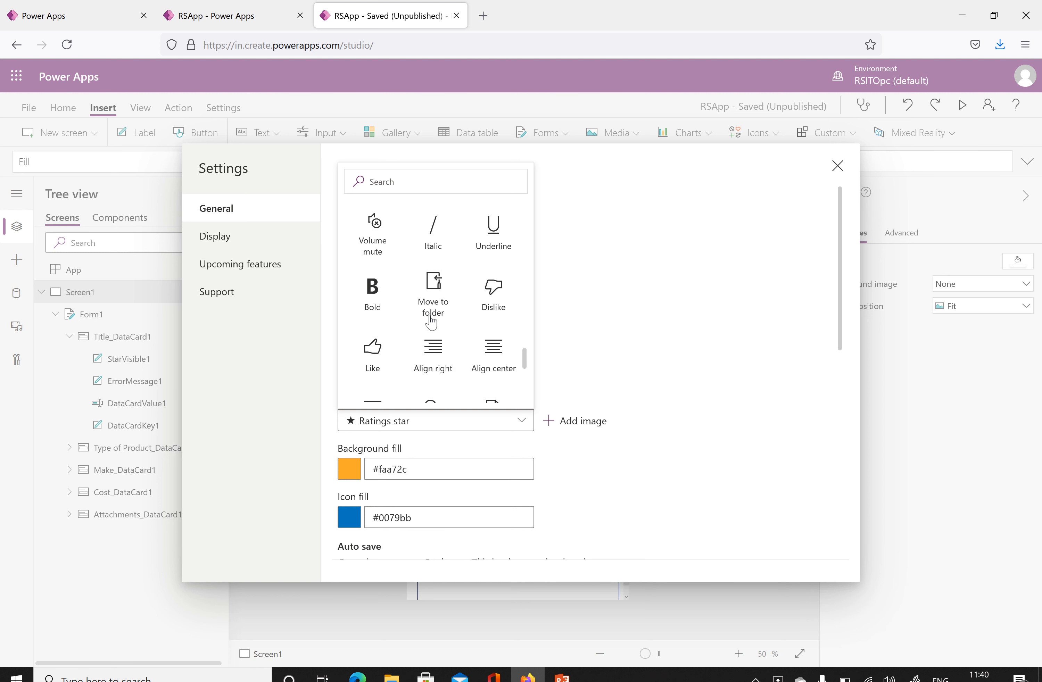
{"action": "left_click", "coordinate": [635, 310]}
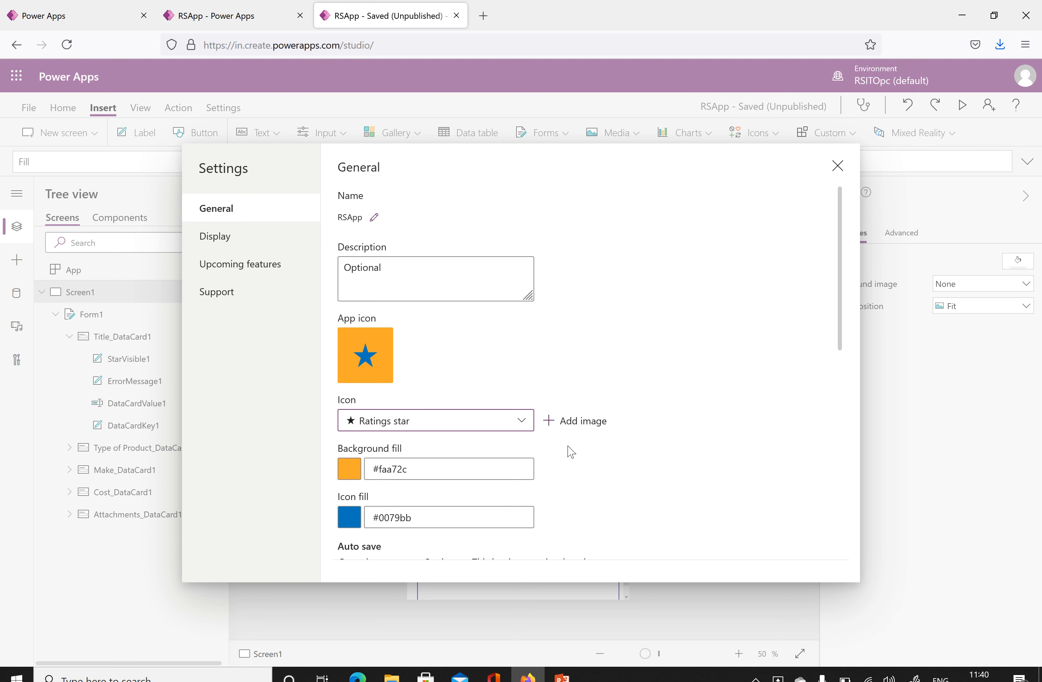
- Add the image Rishan Solution logo.png from the Desktop's All folder as the app icon
{"action": "left_click", "coordinate": [549, 423]}
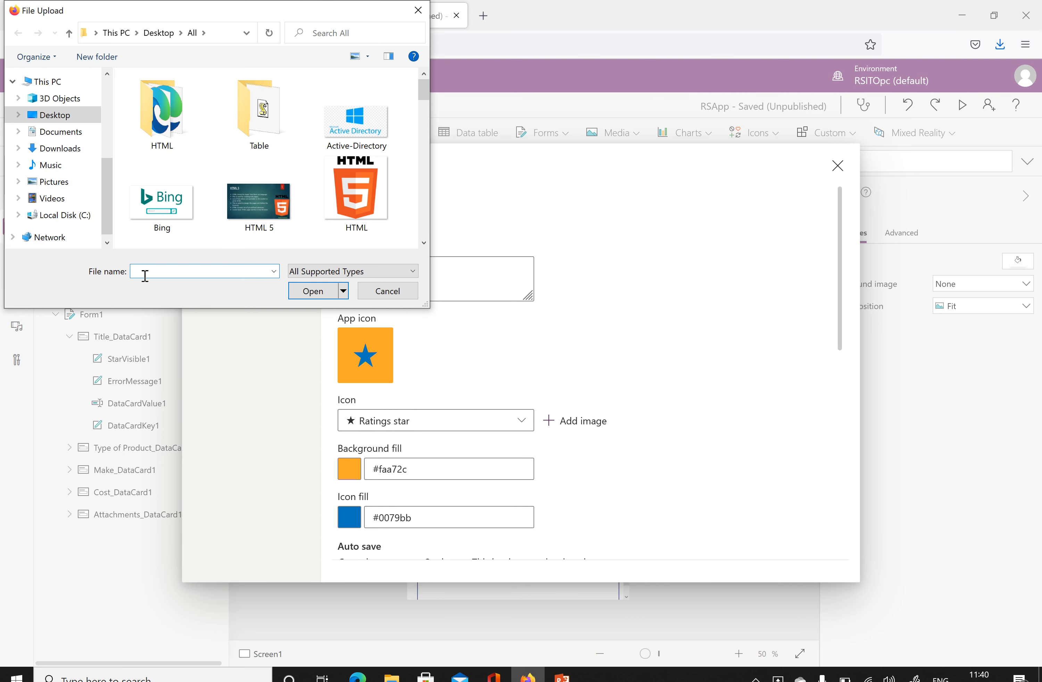
{"action": "type", "text": "ris"}
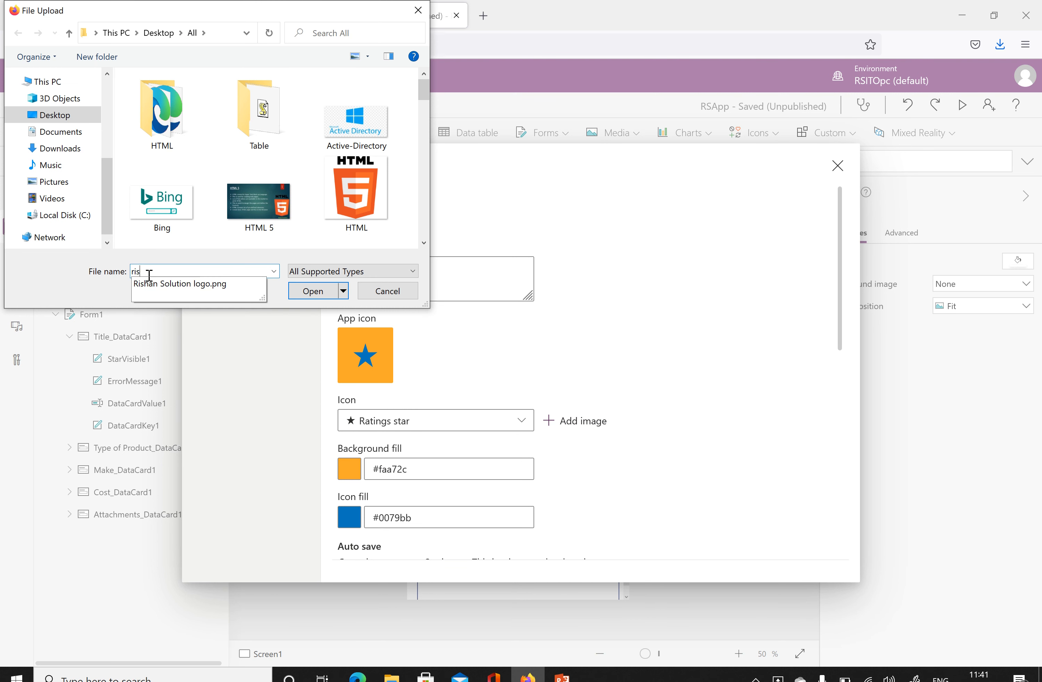
{"action": "left_click", "coordinate": [180, 283]}
{"action": "left_click", "coordinate": [312, 290]}
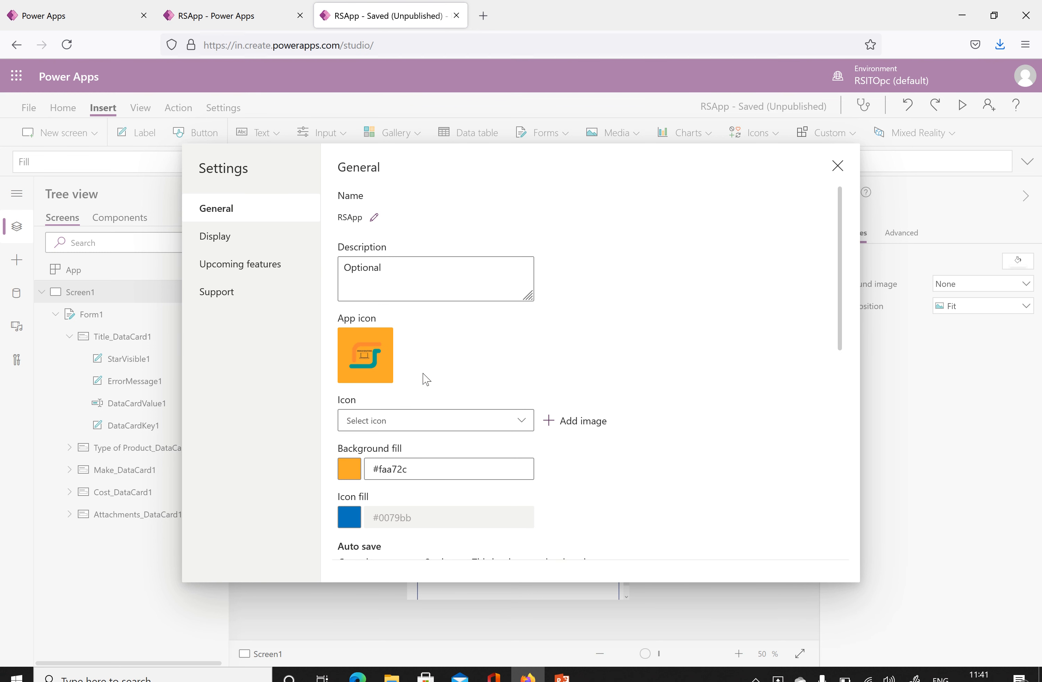
- Set the app icon's background fill to the light green theme color #e8f4d9 and close the settings
{"action": "scroll", "coordinate": [432, 365], "scroll_direction": "down", "scroll_amount": 2}
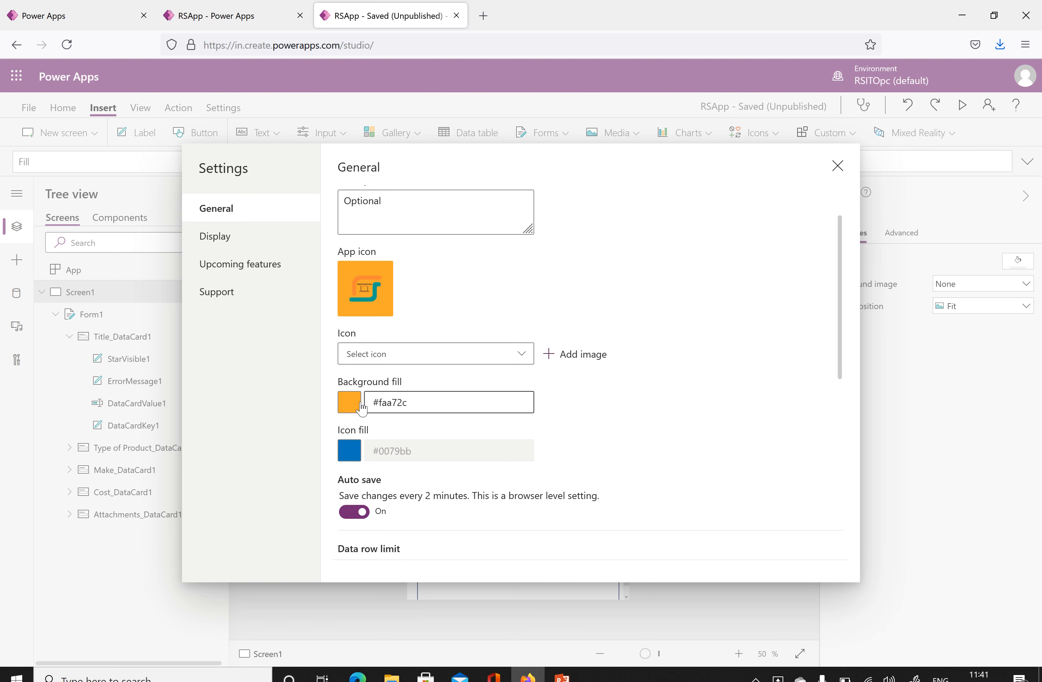
{"action": "left_click", "coordinate": [348, 403]}
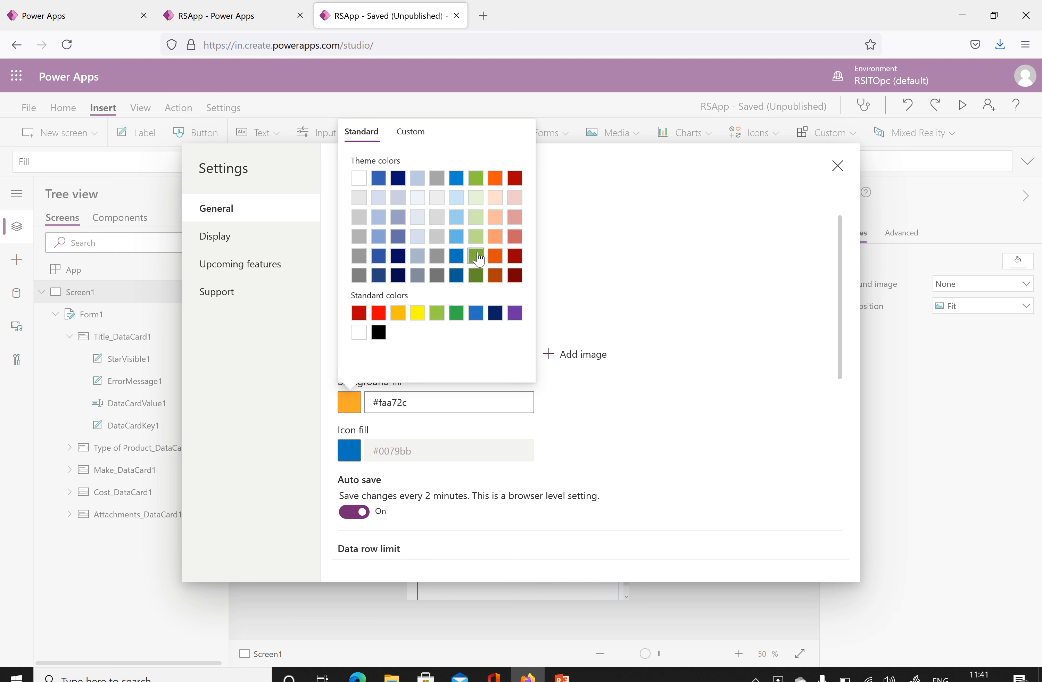
{"action": "left_click", "coordinate": [475, 198]}
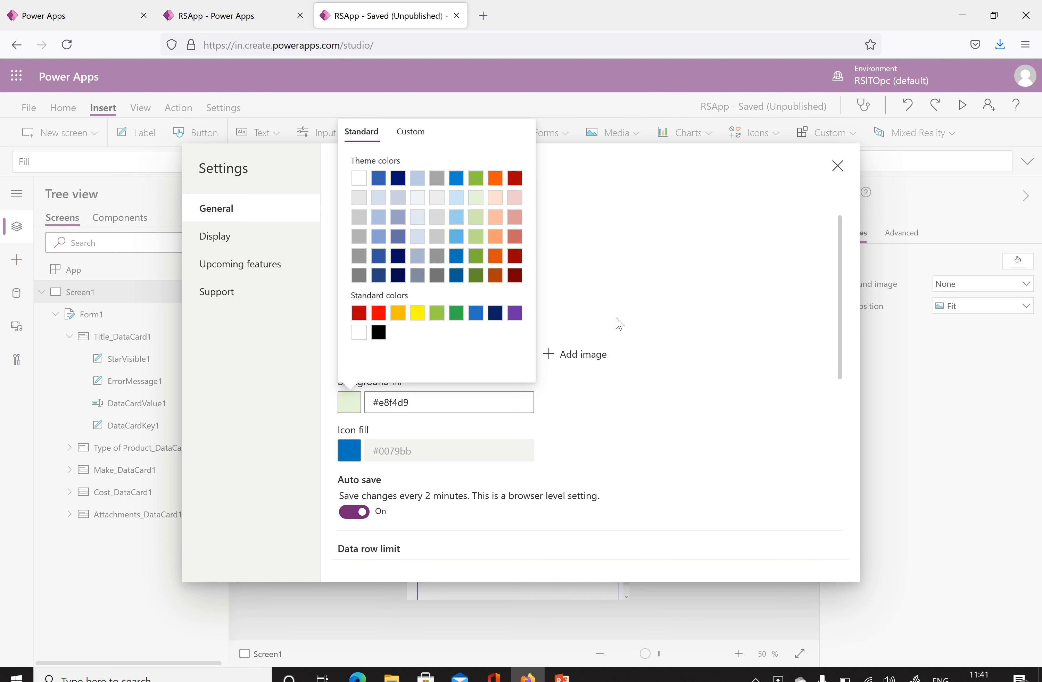
{"action": "left_click", "coordinate": [679, 296]}
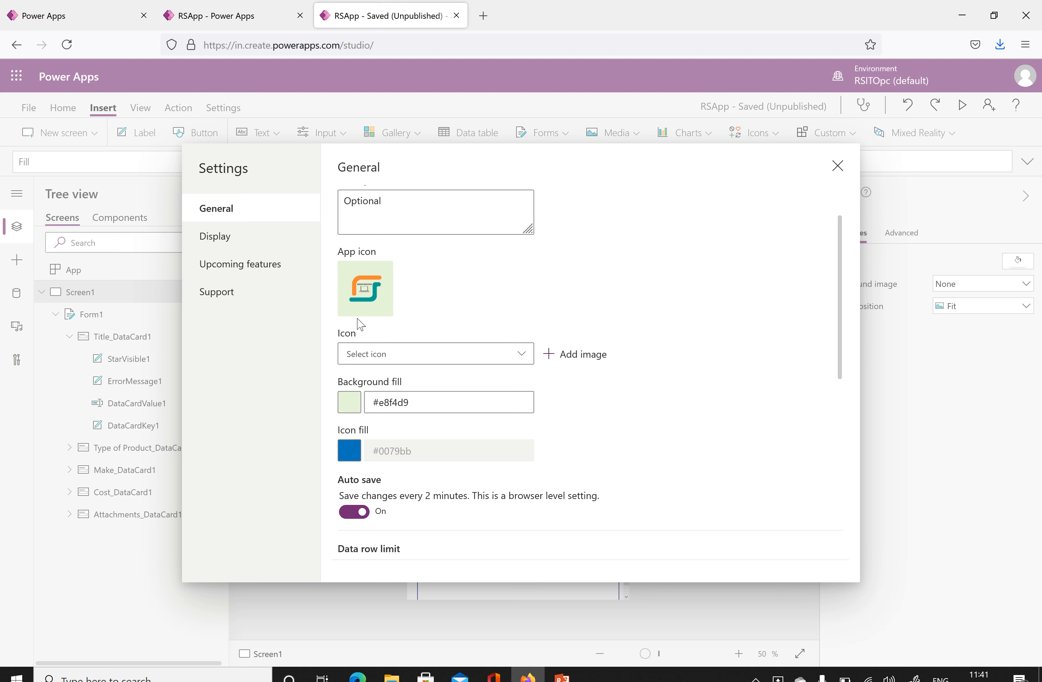
{"action": "scroll", "coordinate": [534, 350], "scroll_direction": "down", "scroll_amount": 3}
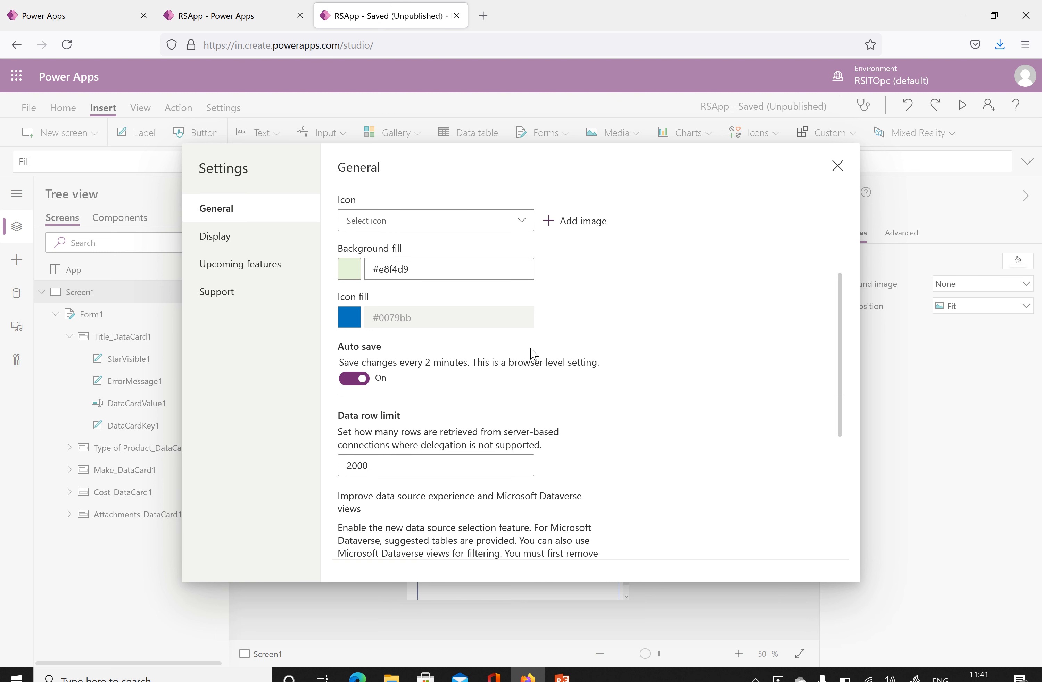
{"action": "scroll", "coordinate": [374, 274], "scroll_direction": "up", "scroll_amount": 2}
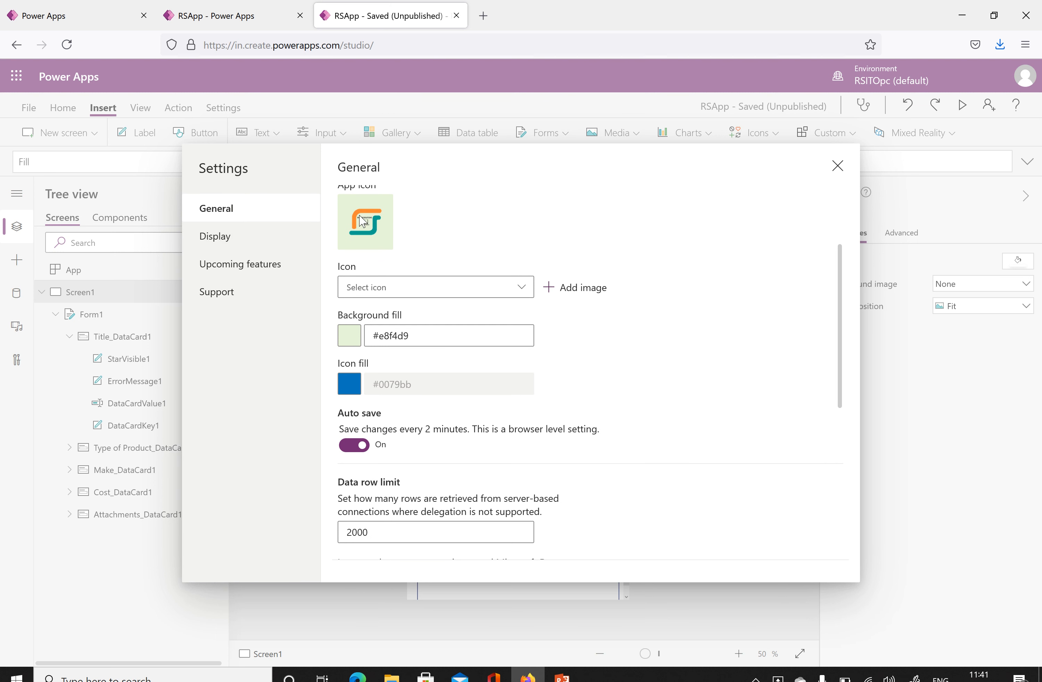
{"action": "left_click", "coordinate": [837, 166]}
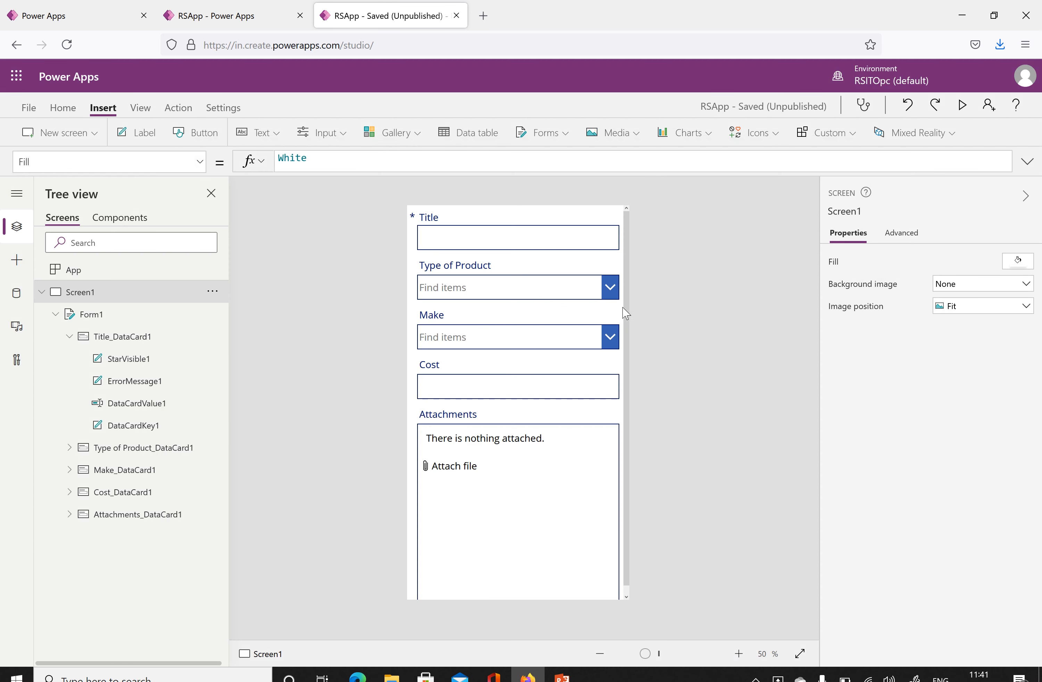
- Save RSApp without a version note and publish the saved version, closing the old player session in between
{"action": "left_click", "coordinate": [25, 108]}
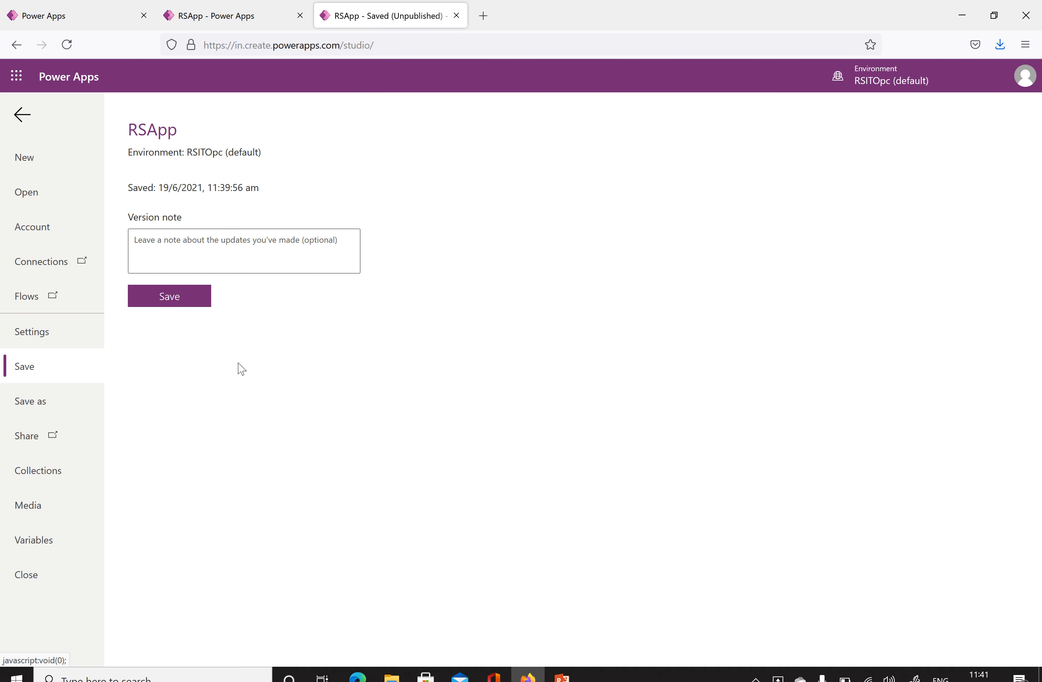
{"action": "left_click", "coordinate": [188, 305]}
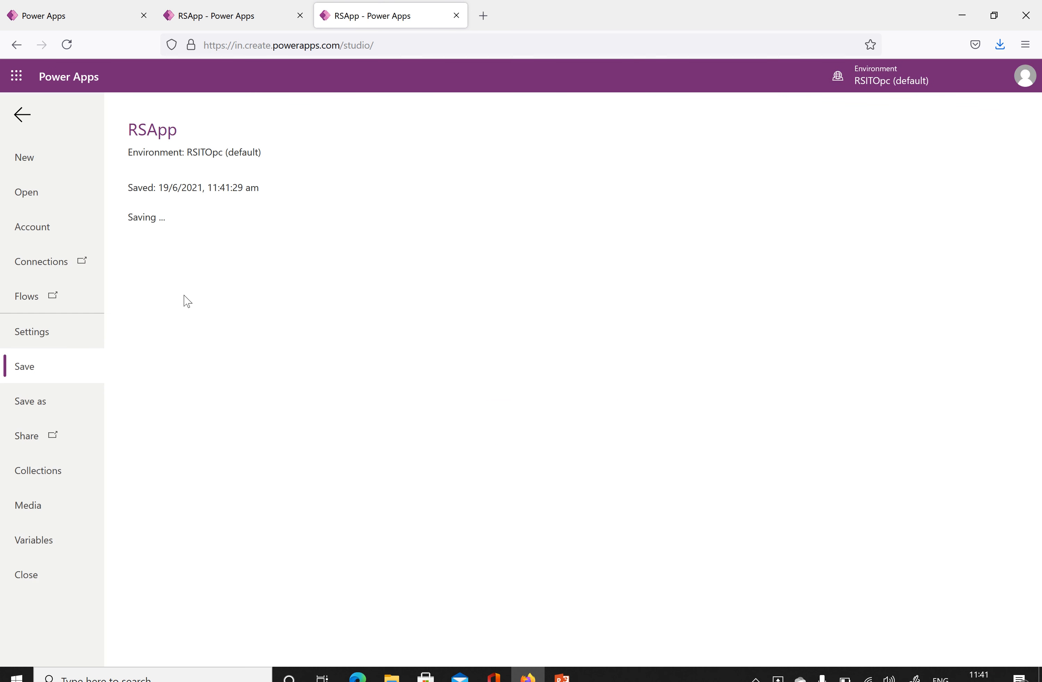
{"action": "left_click", "coordinate": [223, 8]}
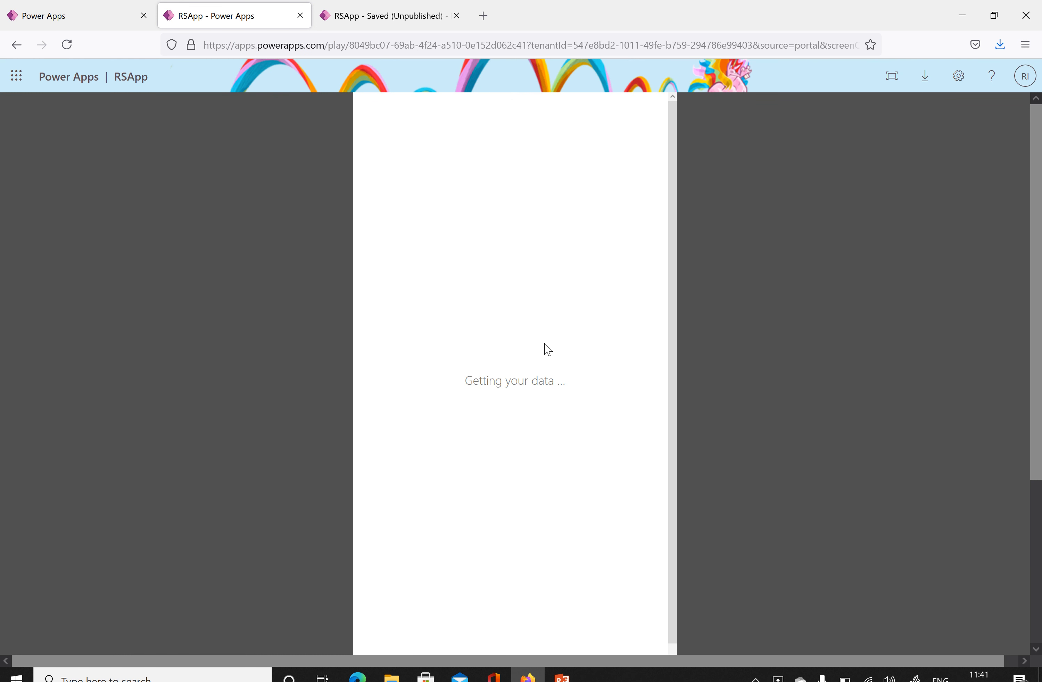
{"action": "left_click", "coordinate": [298, 16]}
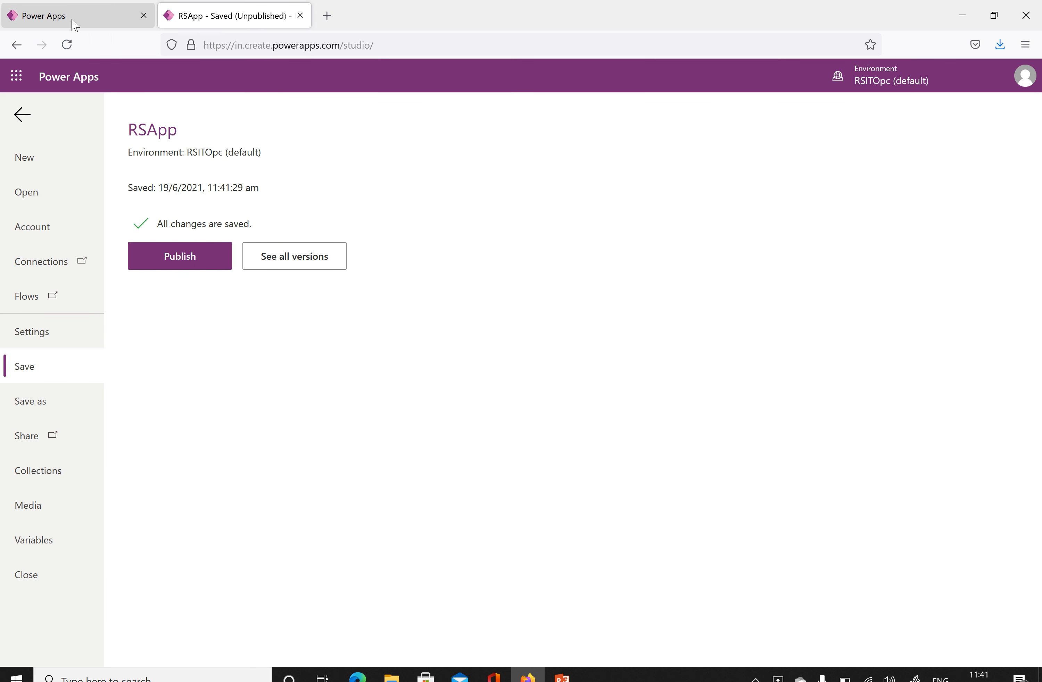
{"action": "left_click", "coordinate": [188, 266]}
{"action": "left_click", "coordinate": [557, 451]}
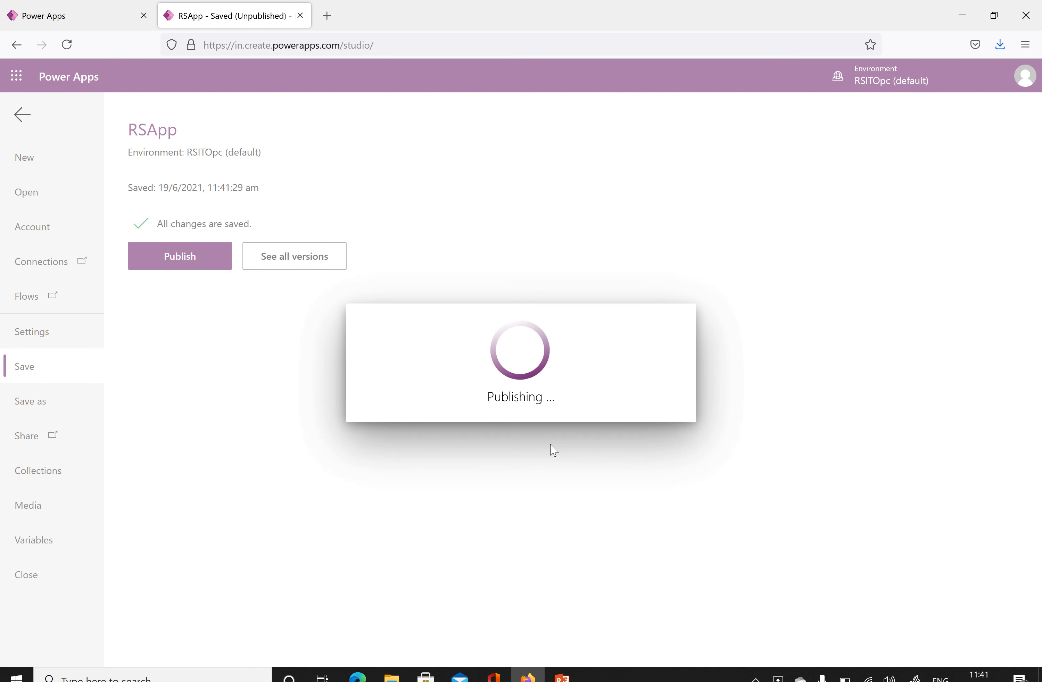
- Reload the apps list to check RSApp's icon and play the published app, relaunching it once
{"action": "left_click", "coordinate": [69, 16]}
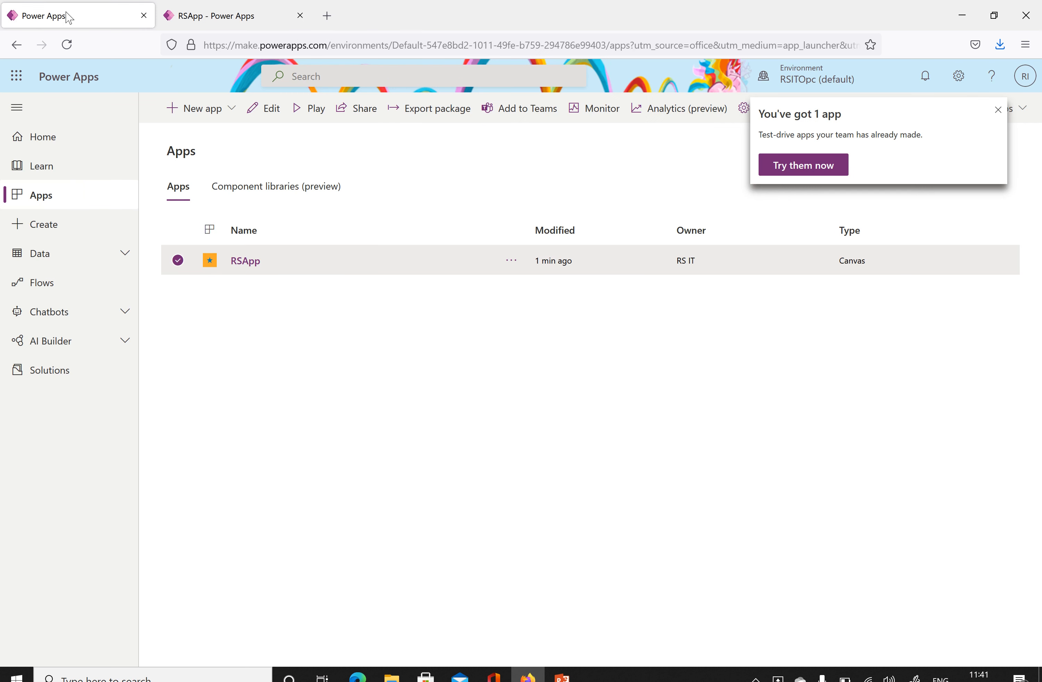
{"action": "left_click", "coordinate": [998, 110]}
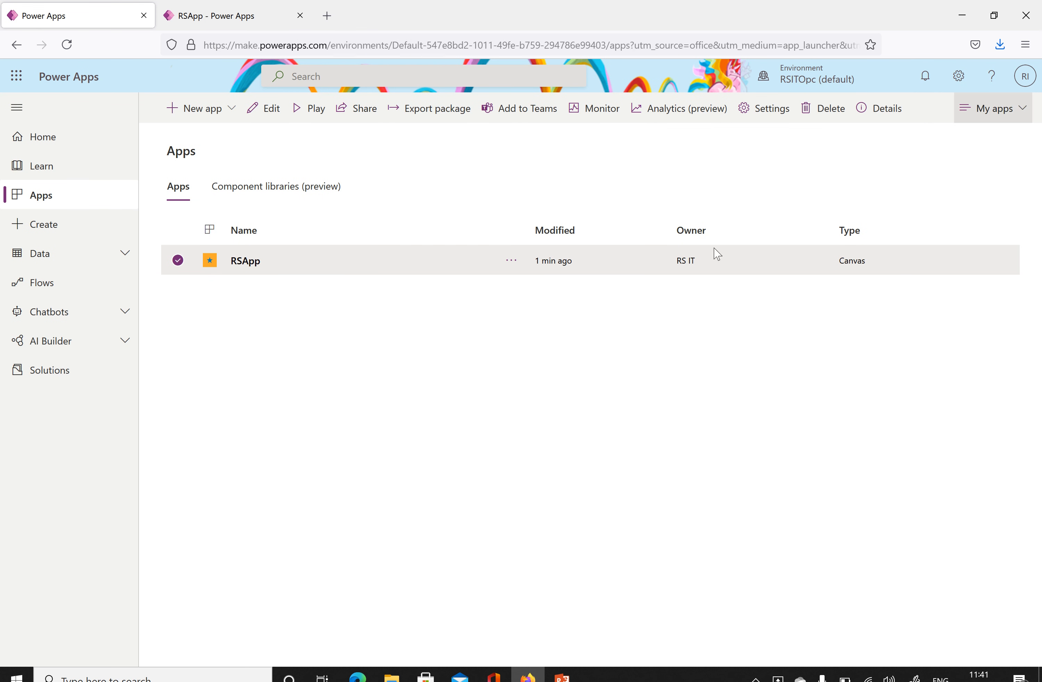
{"action": "left_click", "coordinate": [68, 44]}
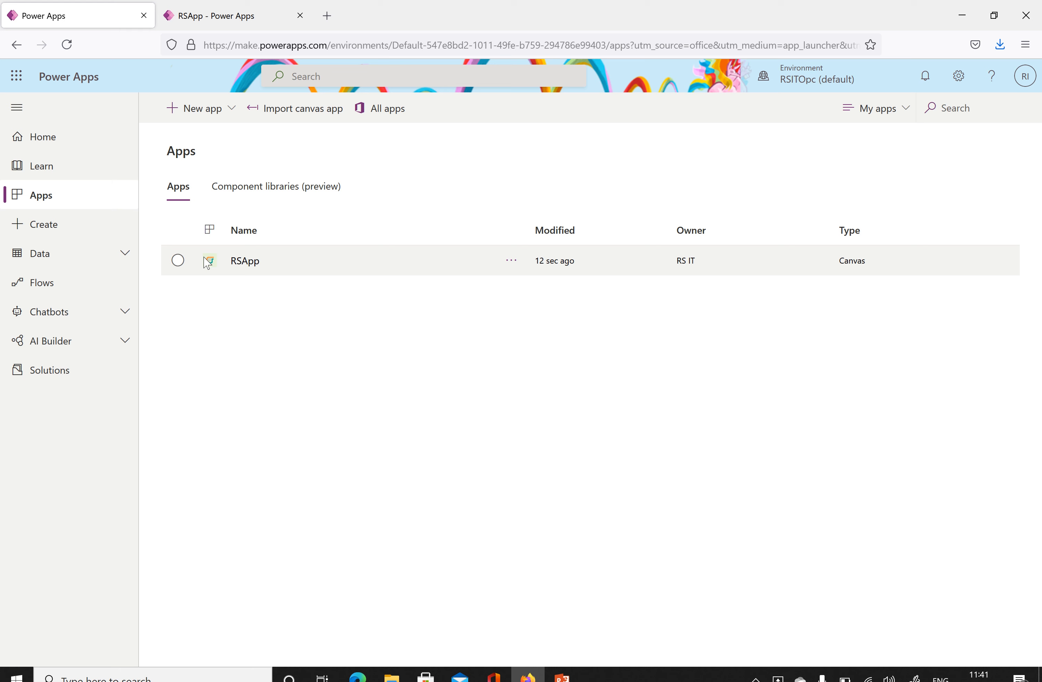
{"action": "left_click", "coordinate": [243, 263]}
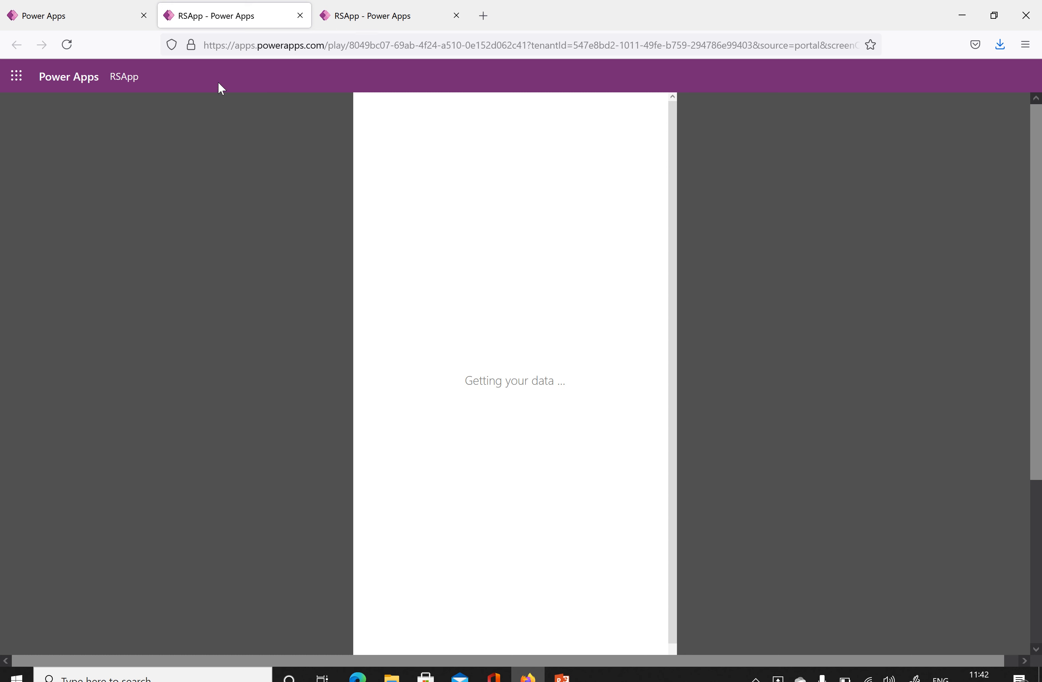
{"action": "left_click", "coordinate": [300, 16]}
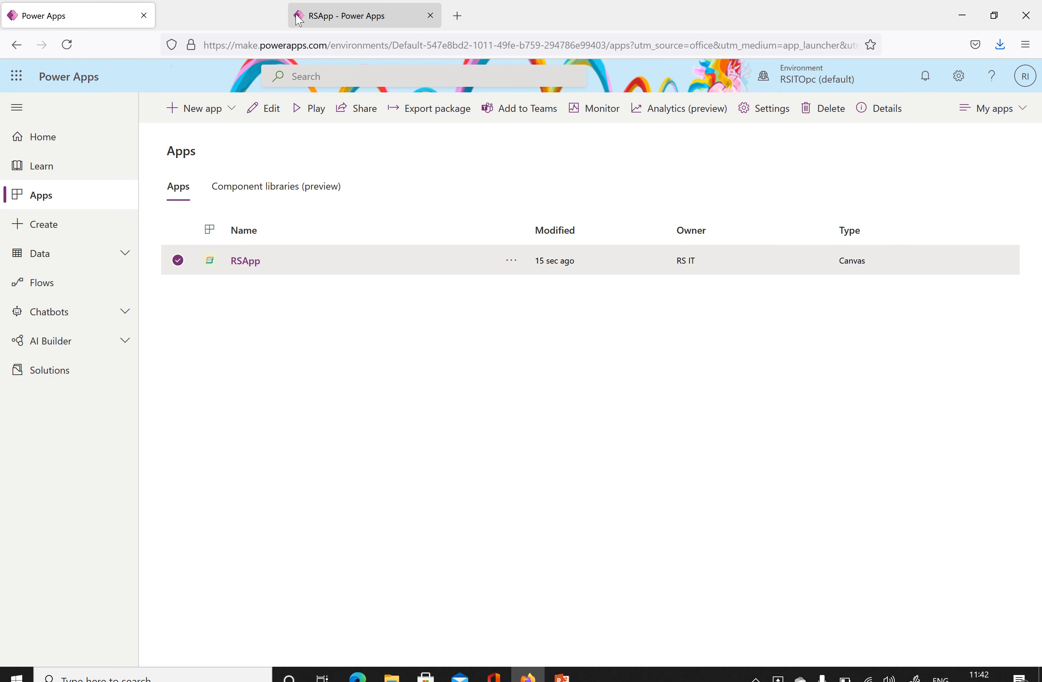
{"action": "left_click", "coordinate": [241, 261]}
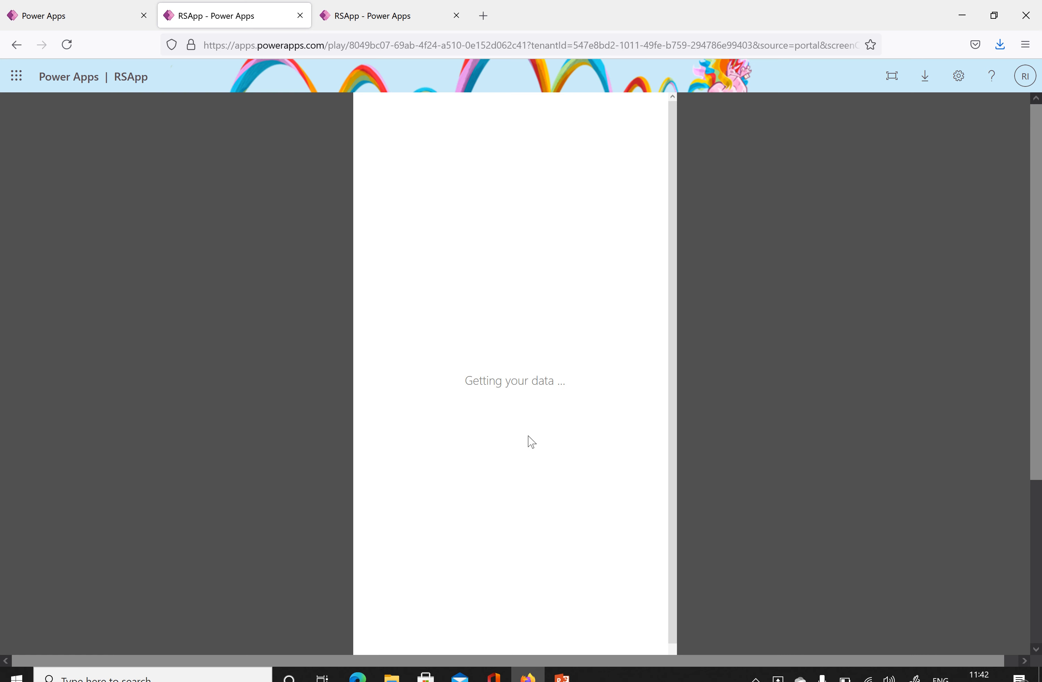
- Return to RSApp's canvas in the studio and open the app's display settings
{"action": "left_click", "coordinate": [392, 17]}
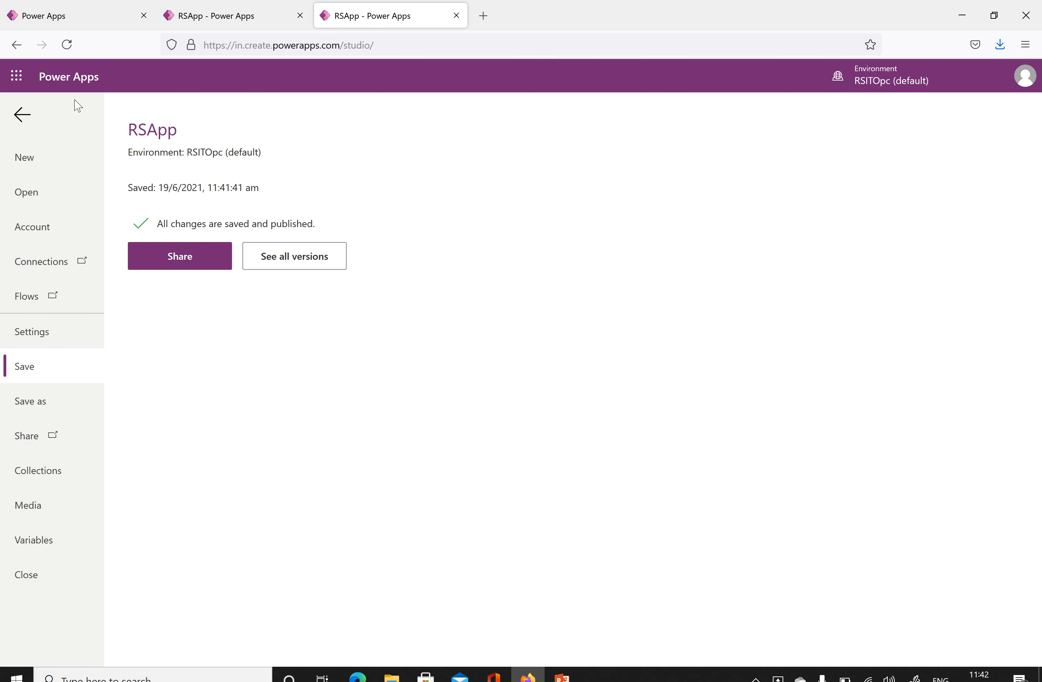
{"action": "left_click", "coordinate": [22, 116]}
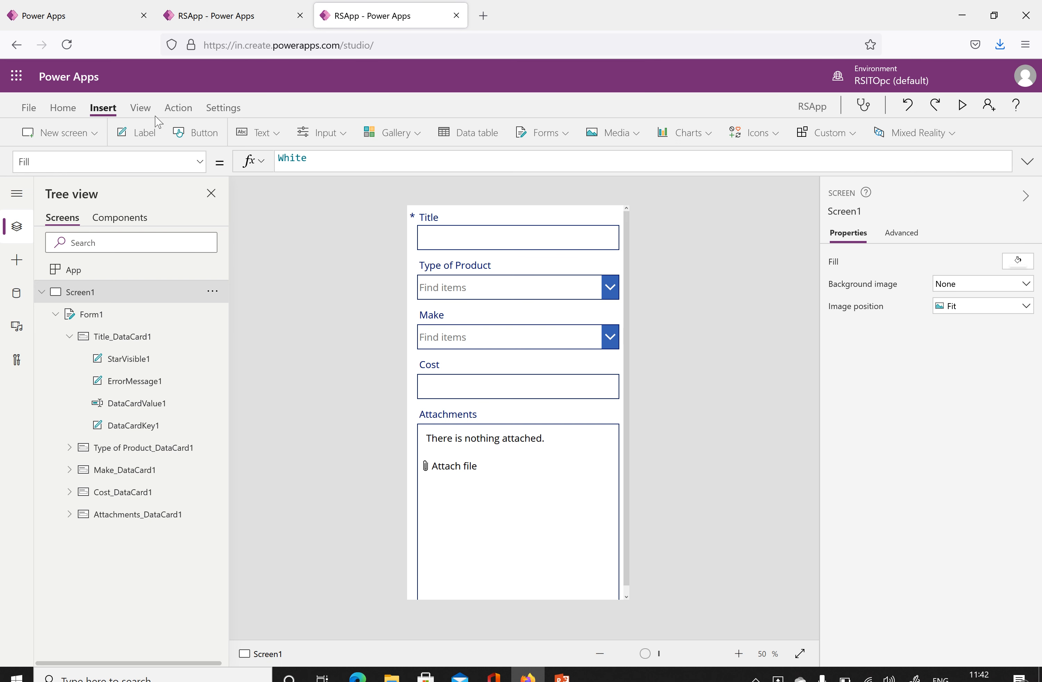
{"action": "left_click", "coordinate": [225, 114]}
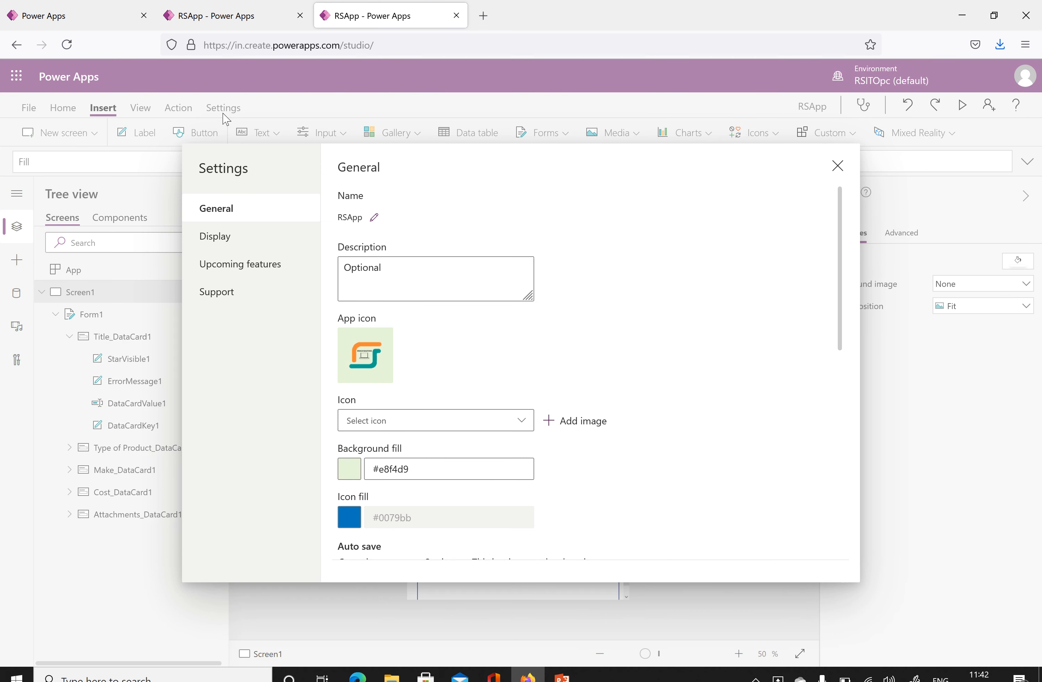
{"action": "left_click", "coordinate": [233, 238]}
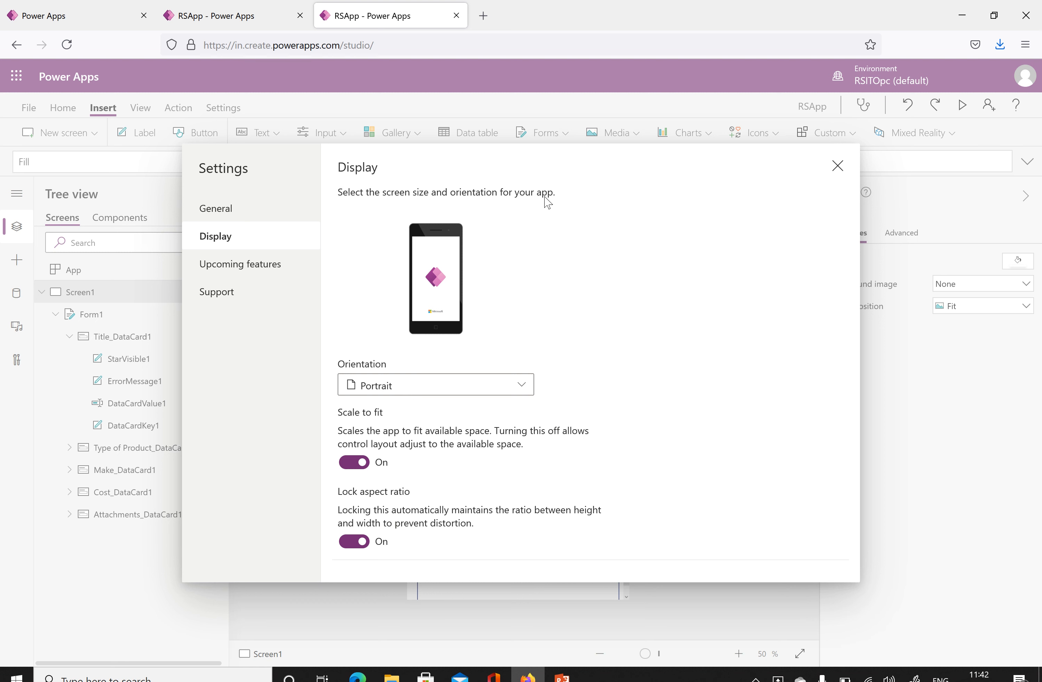
{"action": "scroll", "coordinate": [370, 375], "scroll_direction": "down", "scroll_amount": 2}
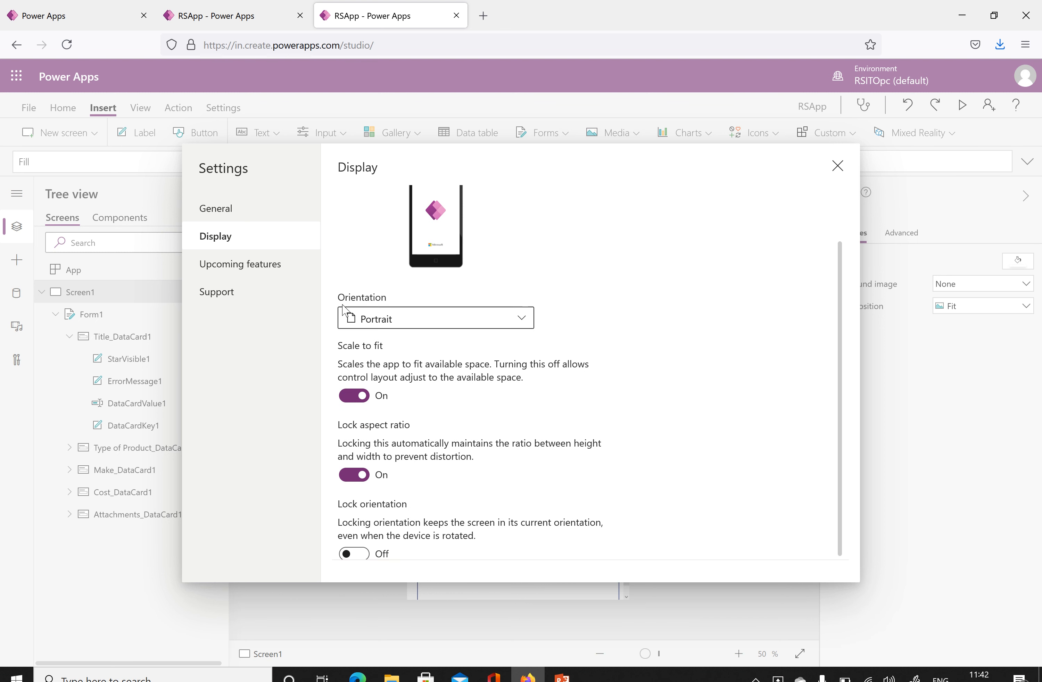
- Apply the Landscape orientation to the app and switch it back to Portrait
{"action": "left_click", "coordinate": [406, 327]}
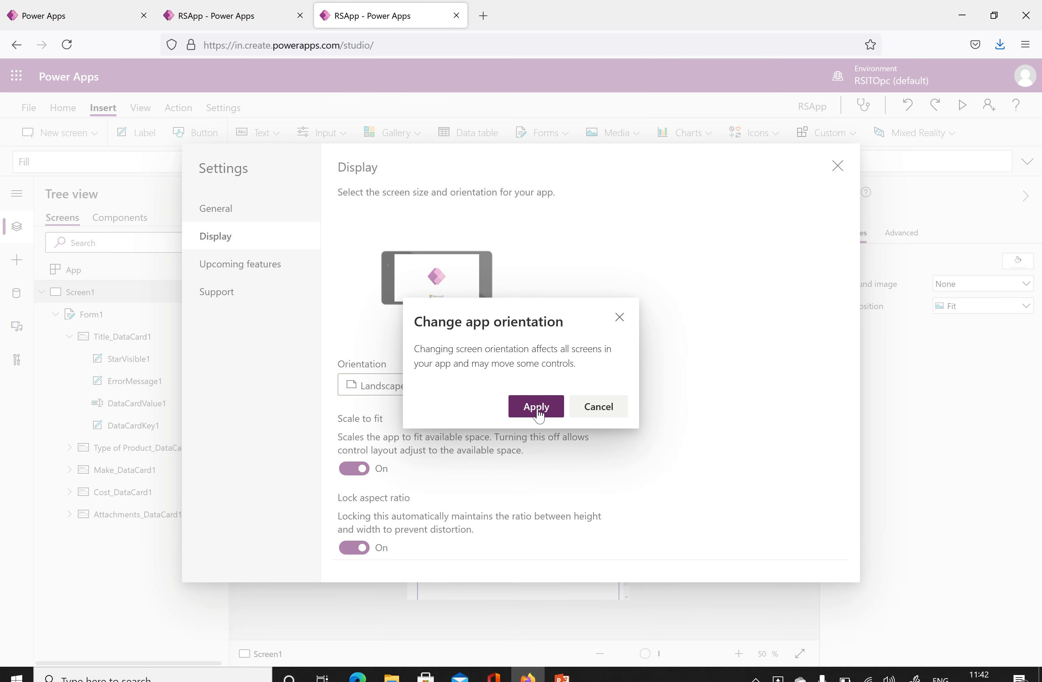
{"action": "left_click", "coordinate": [535, 406]}
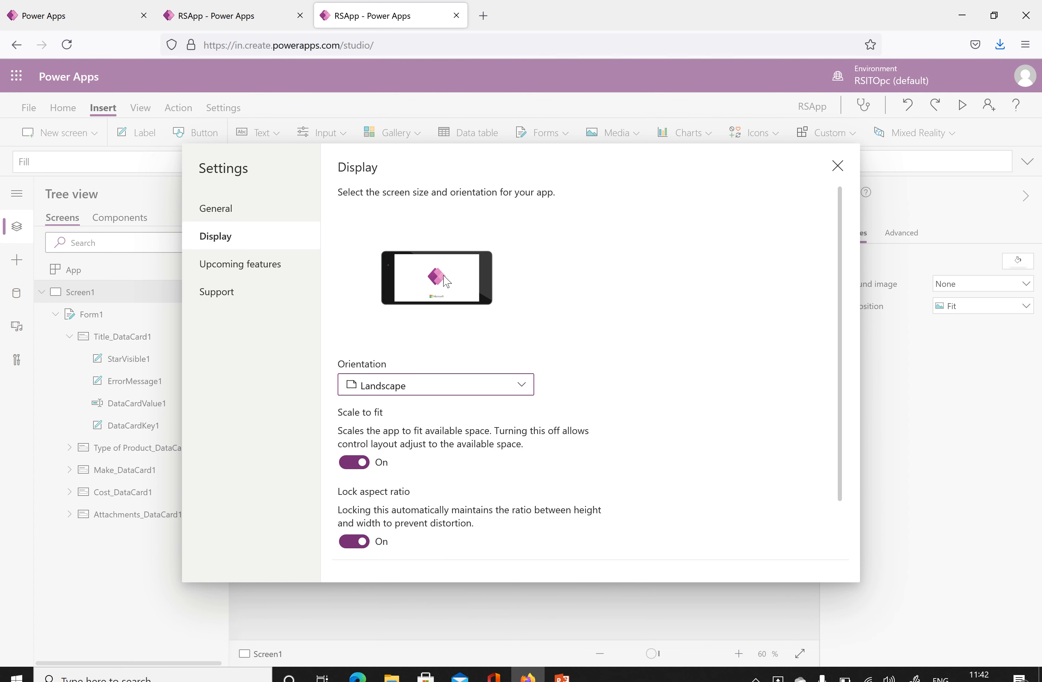
{"action": "left_click", "coordinate": [421, 385]}
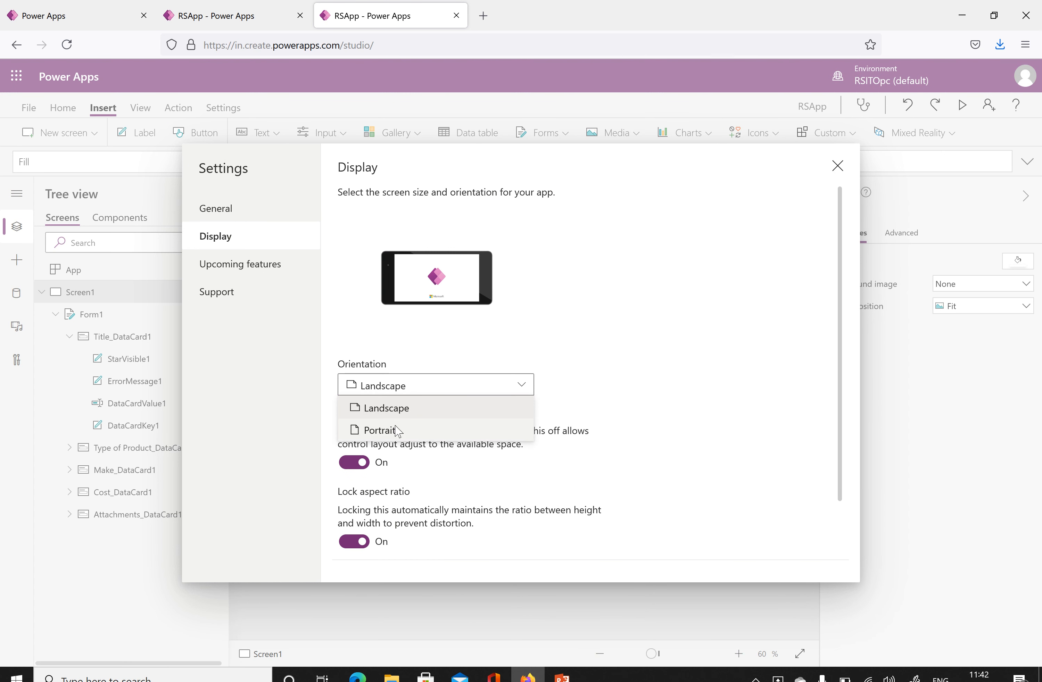
{"action": "left_click", "coordinate": [400, 428]}
{"action": "left_click", "coordinate": [534, 407]}
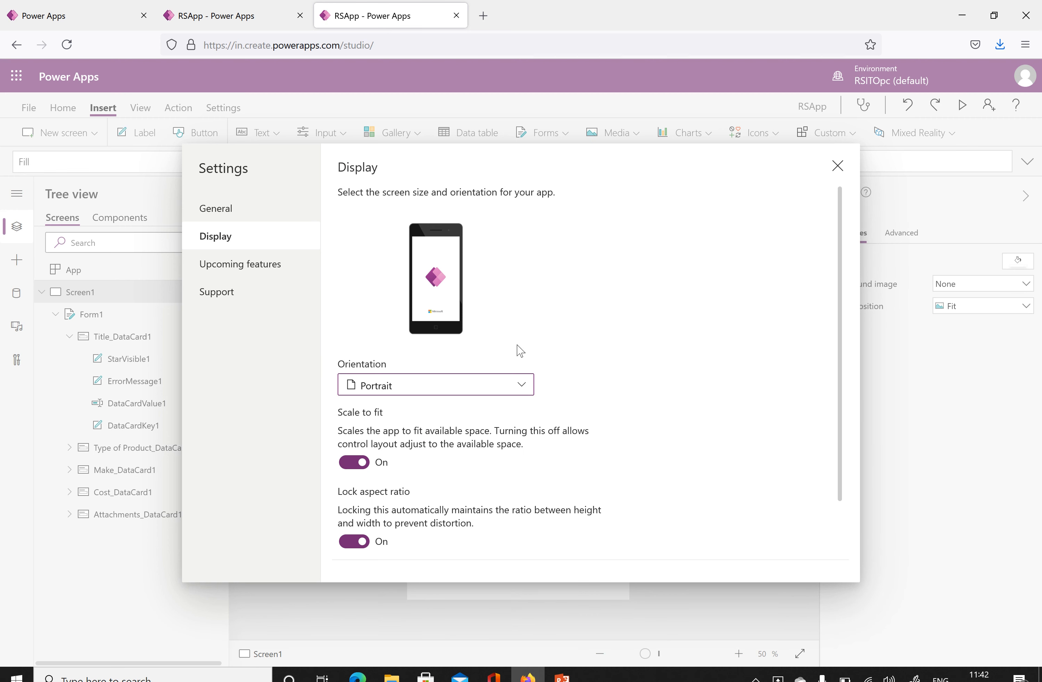
- Examine the Scale to fit, Lock aspect ratio and Lock orientation options in the display settings
{"action": "scroll", "coordinate": [566, 337], "scroll_direction": "down", "scroll_amount": 2}
{"action": "left_click", "coordinate": [393, 343]}
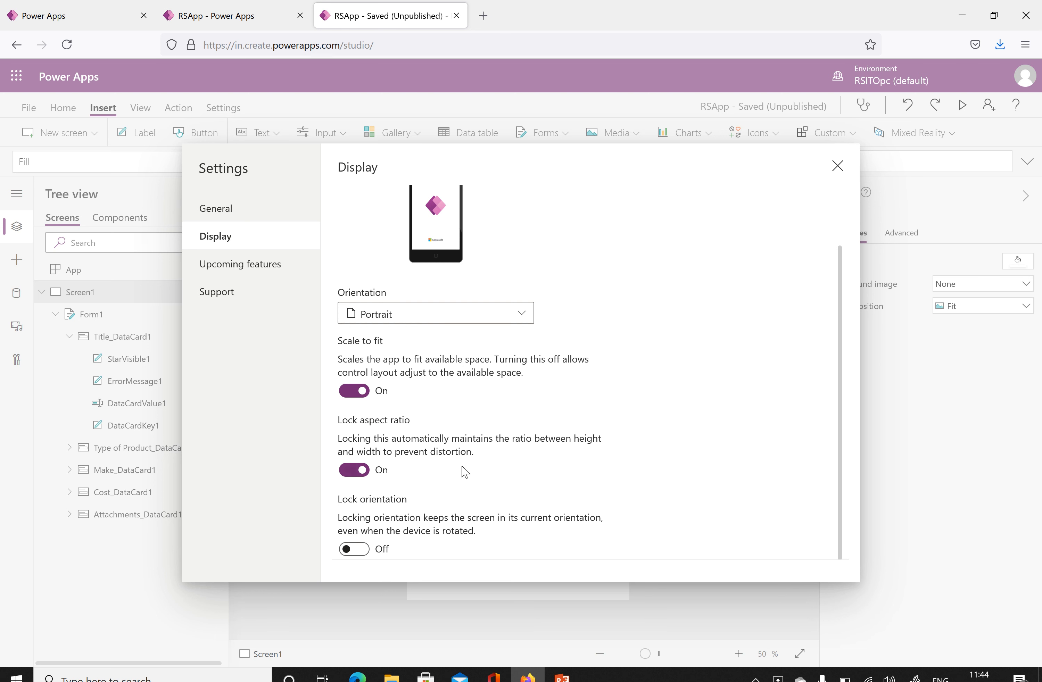
{"action": "scroll", "coordinate": [515, 500], "scroll_direction": "up", "scroll_amount": 2}
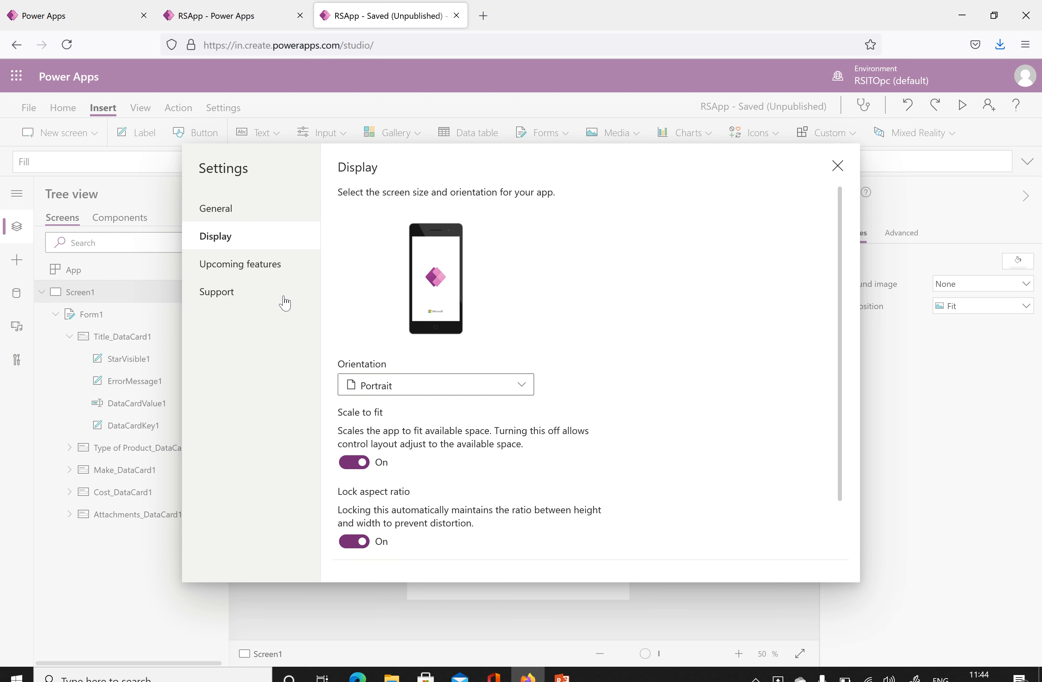
- Change the app's orientation to Landscape in the display settings and return to the canvas
{"action": "left_click", "coordinate": [413, 388]}
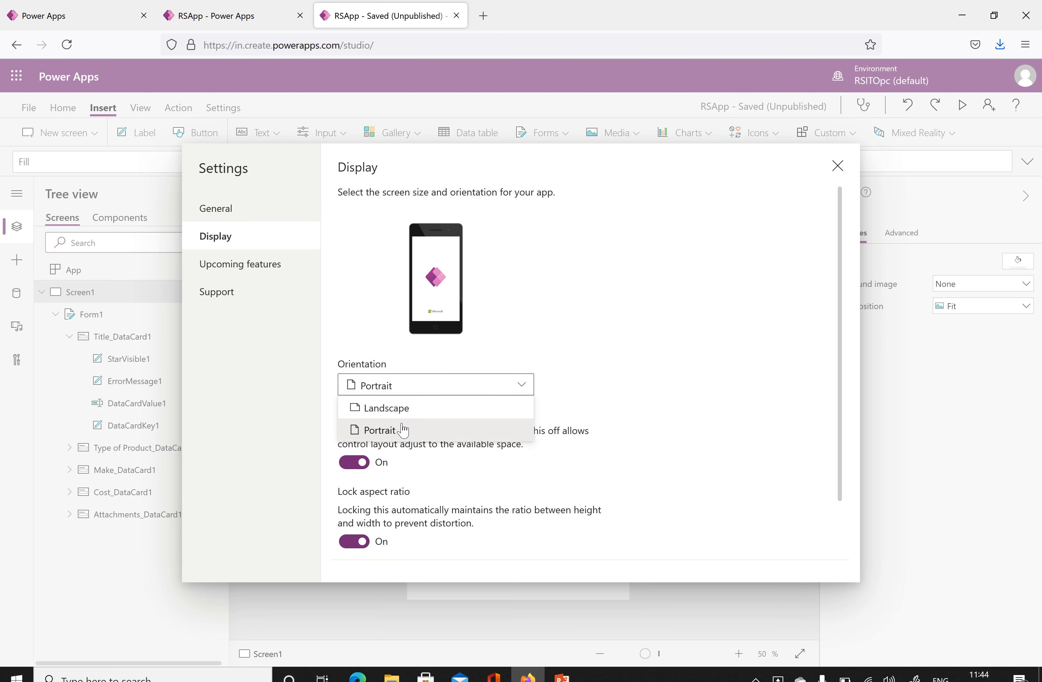
{"action": "left_click", "coordinate": [405, 407]}
{"action": "left_click", "coordinate": [537, 405]}
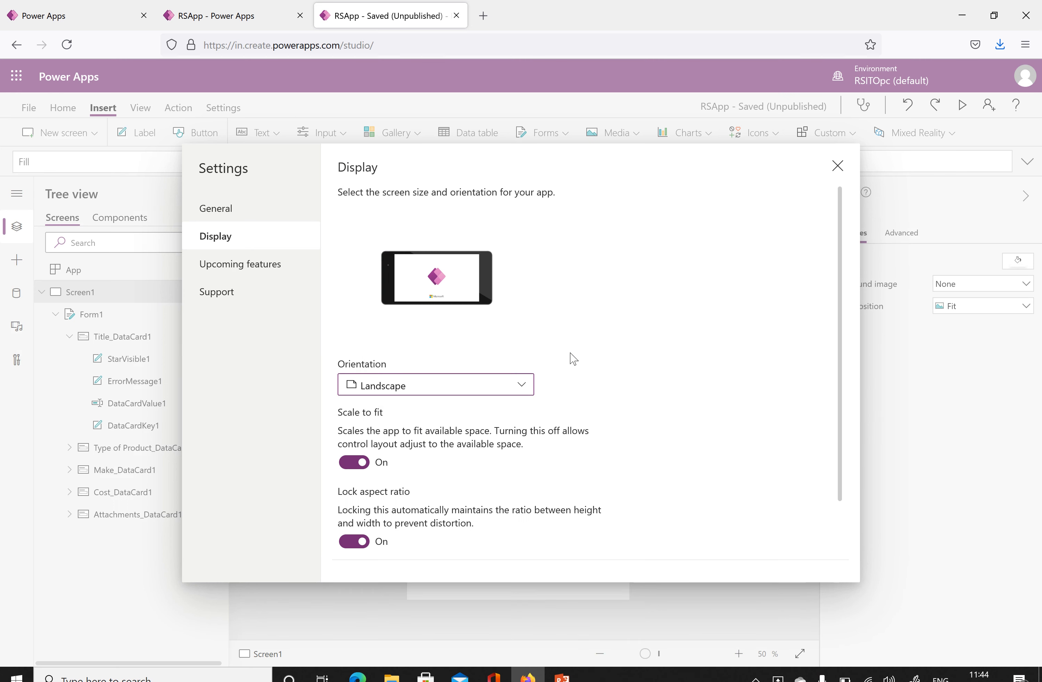
{"action": "left_click", "coordinate": [837, 166]}
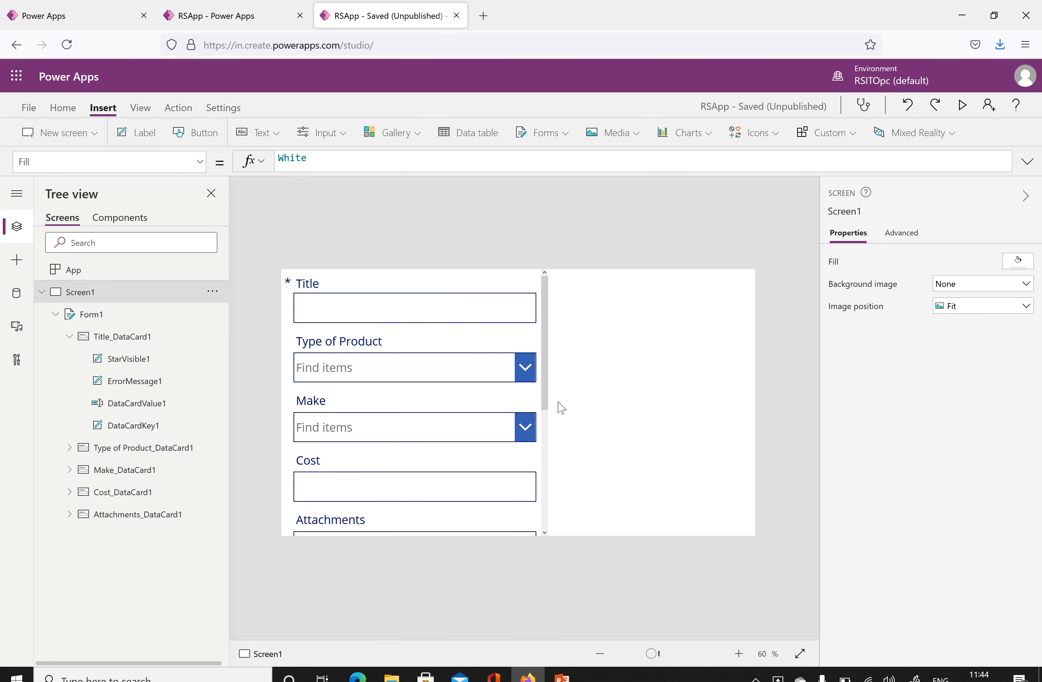
- Turn off Scale to fit in the app's display settings and check the form's layout on the canvas
{"action": "left_click", "coordinate": [224, 110]}
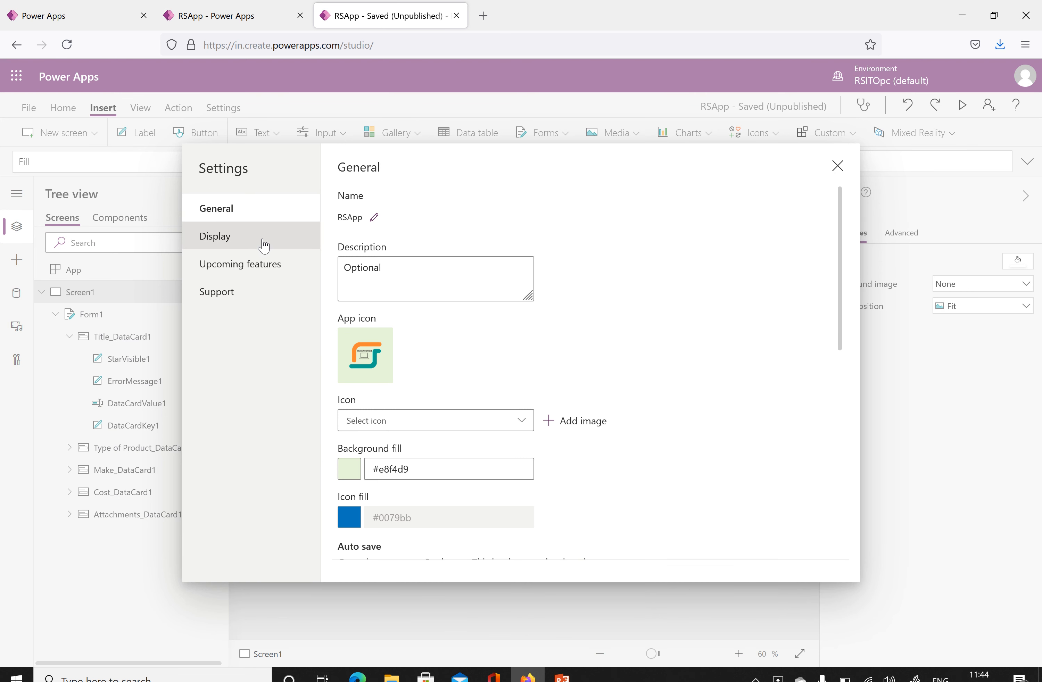
{"action": "left_click", "coordinate": [239, 240]}
{"action": "scroll", "coordinate": [540, 368], "scroll_direction": "down", "scroll_amount": 1}
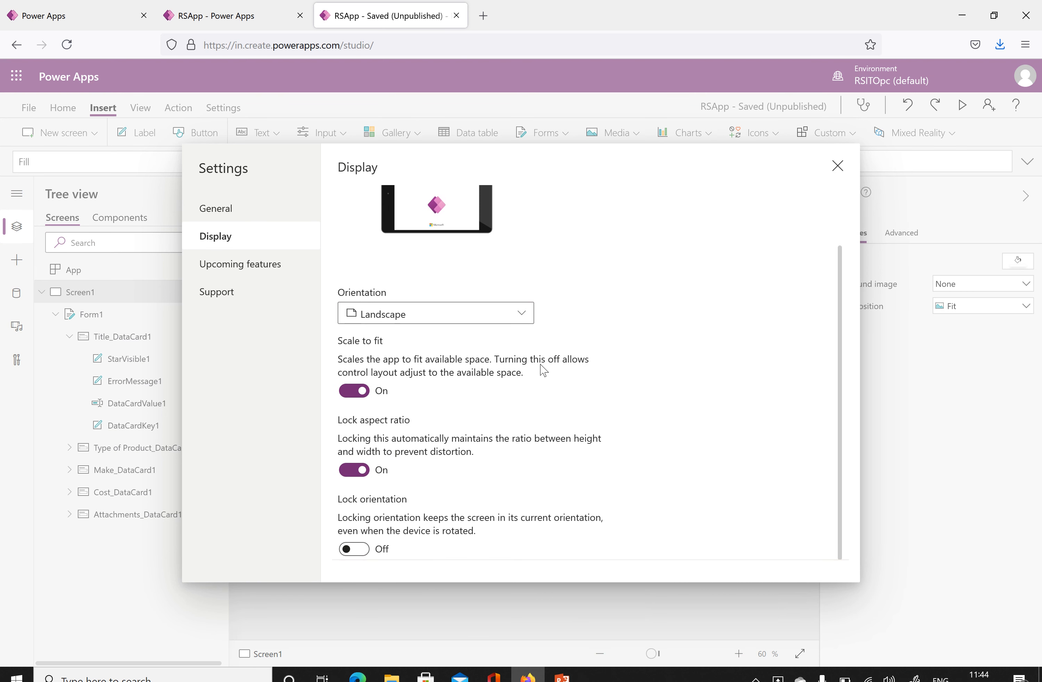
{"action": "left_click", "coordinate": [350, 391]}
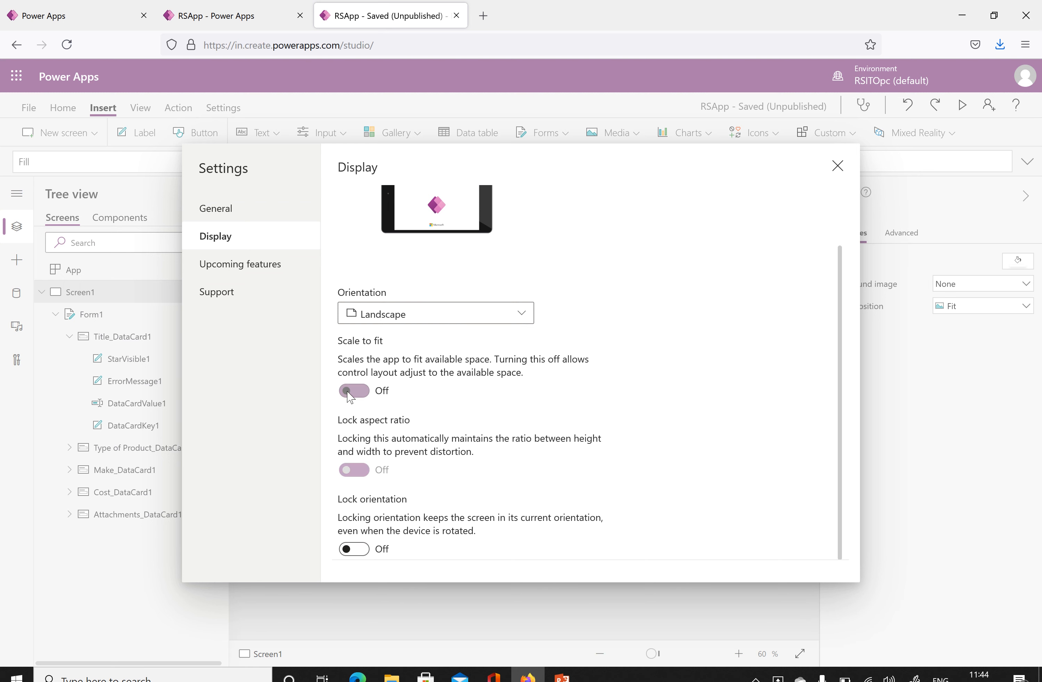
{"action": "left_click", "coordinate": [837, 166]}
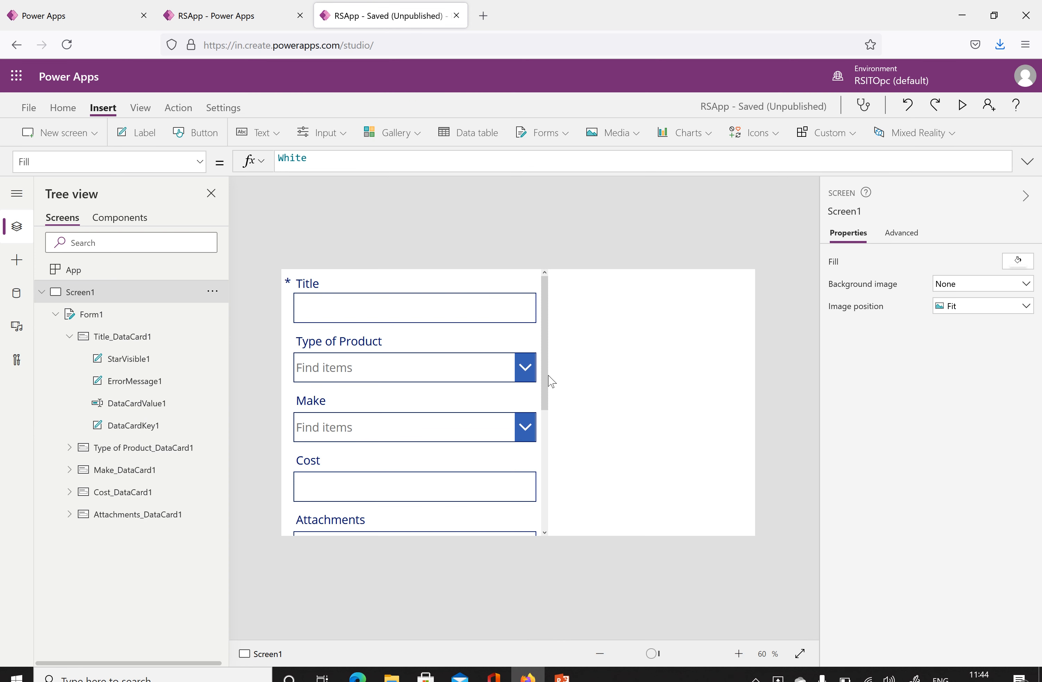
{"action": "left_click_drag", "start_coordinate": [545, 352], "coordinate": [599, 316]}
- Switch Scale to fit on and off again in the display settings, and return to the canvas
{"action": "left_click", "coordinate": [223, 111]}
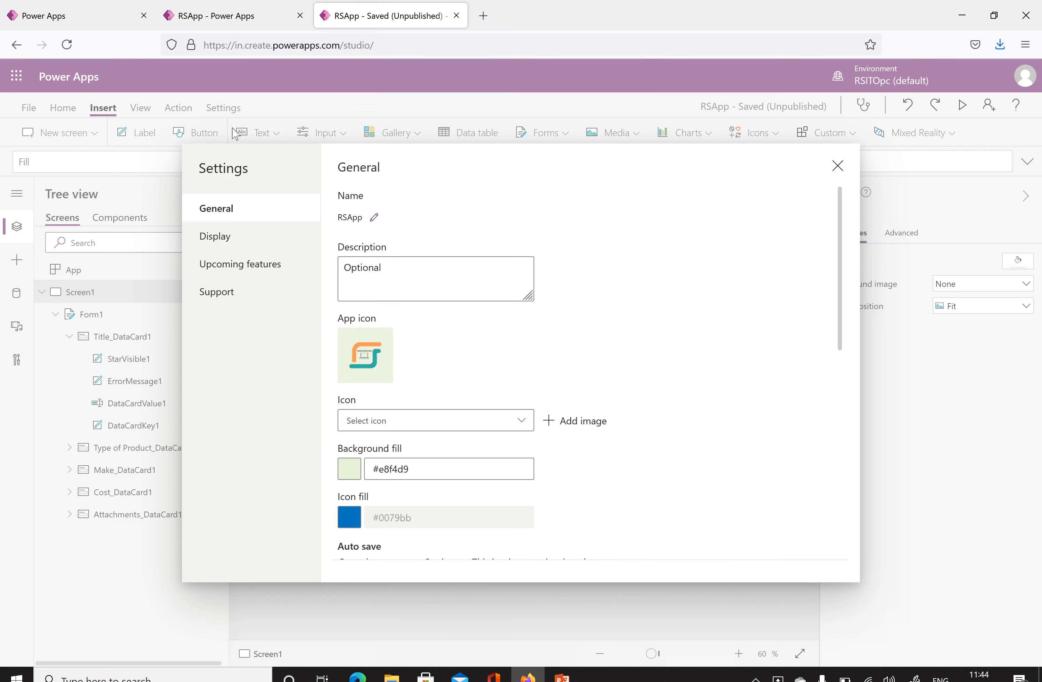
{"action": "left_click", "coordinate": [247, 246]}
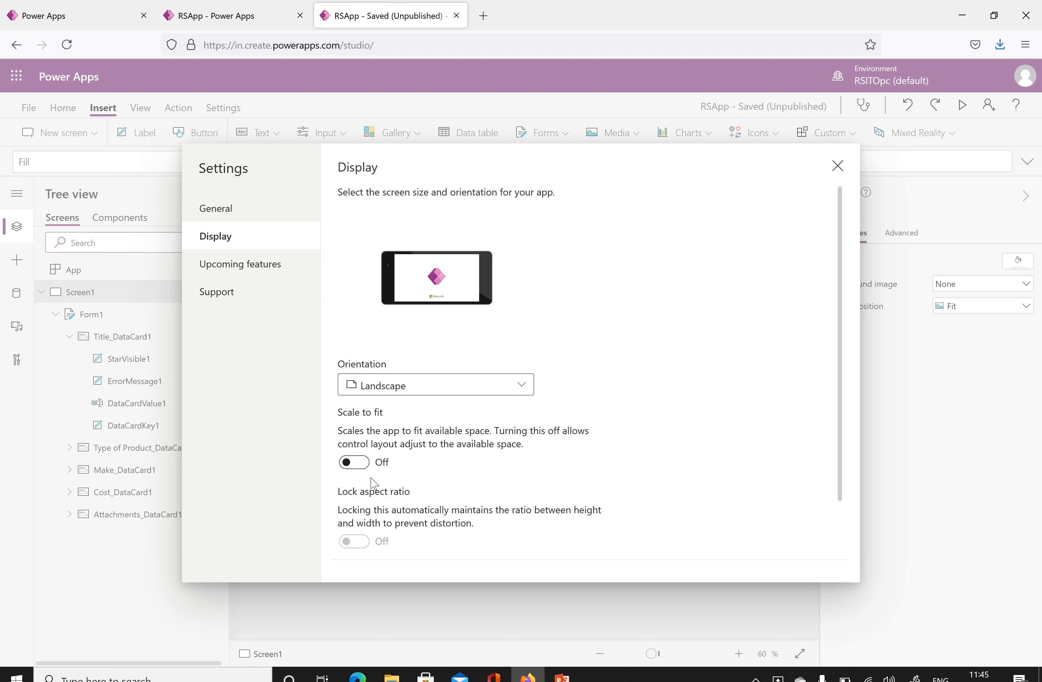
{"action": "left_click", "coordinate": [358, 462]}
{"action": "scroll", "coordinate": [493, 365], "scroll_direction": "down", "scroll_amount": 2}
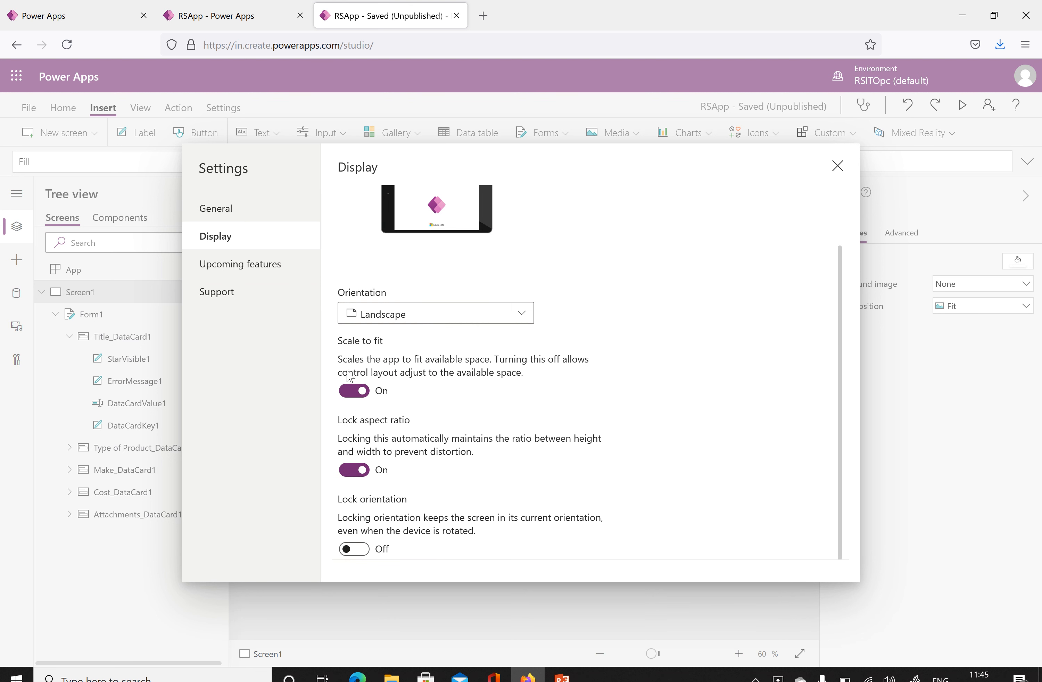
{"action": "left_click", "coordinate": [358, 390]}
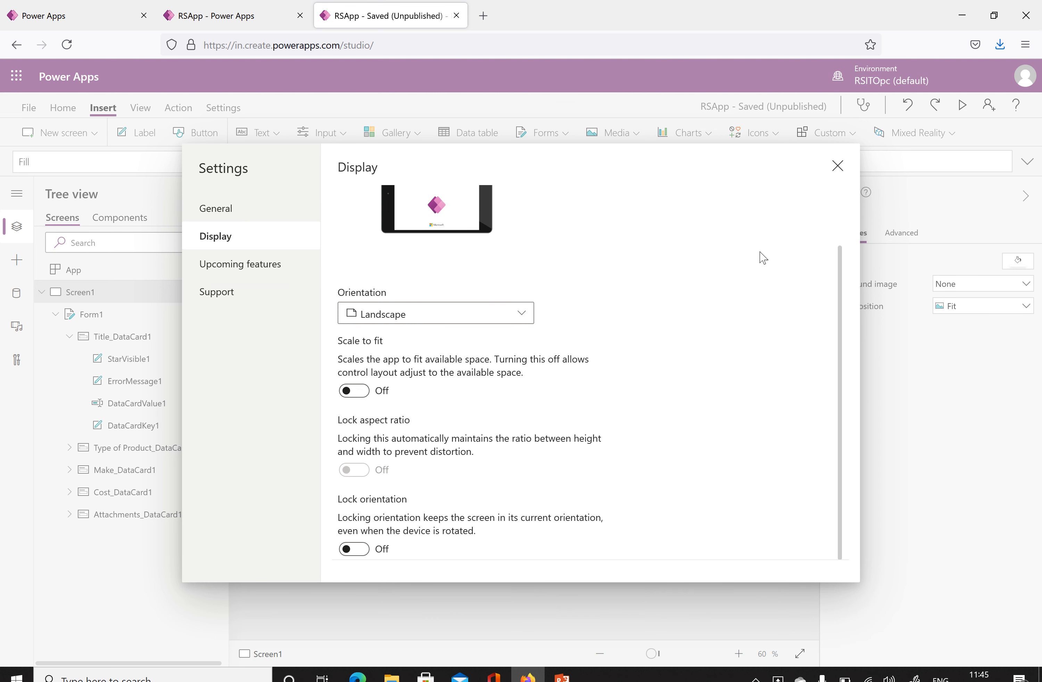
{"action": "left_click", "coordinate": [837, 165]}
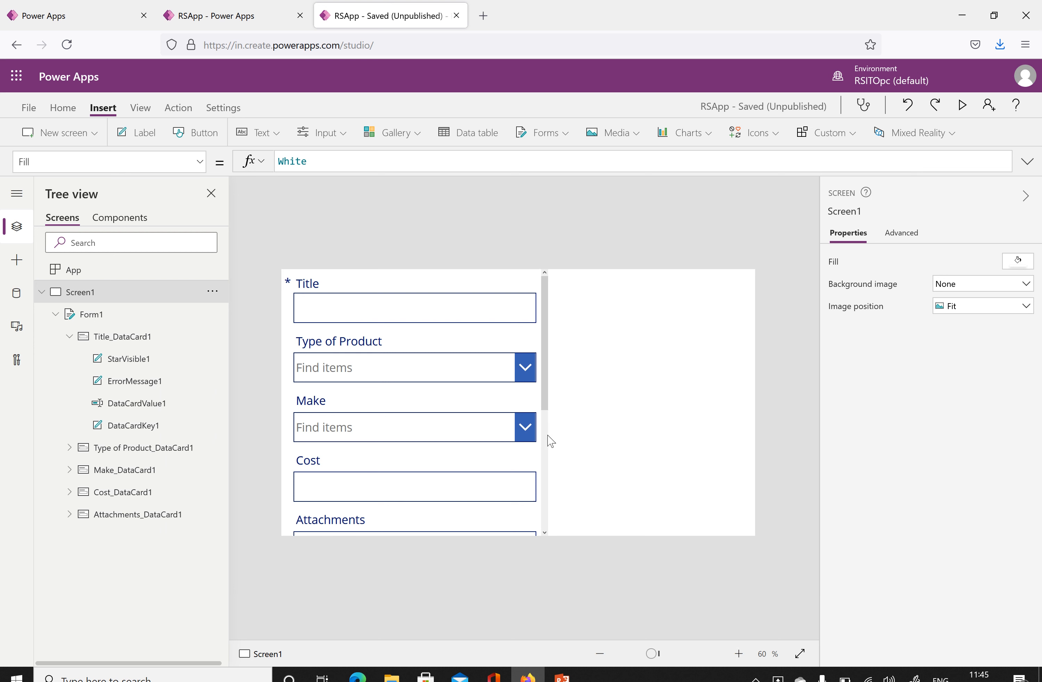
- Select Form1 and set its height to 800 and its width to 600
{"action": "left_click", "coordinate": [481, 287]}
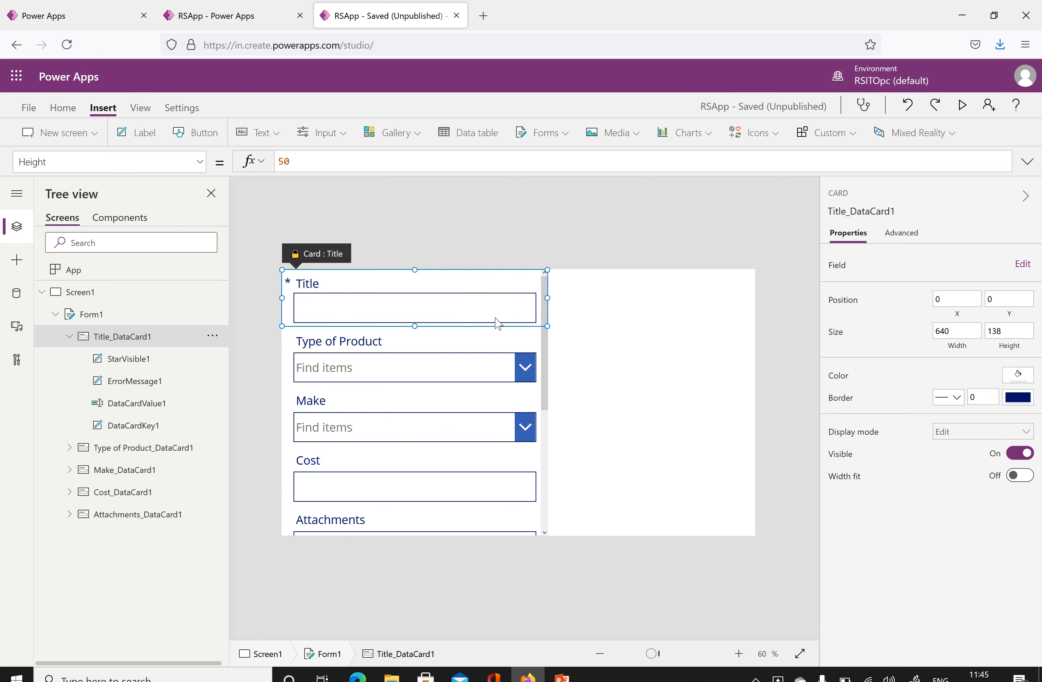
{"action": "left_click", "coordinate": [92, 314]}
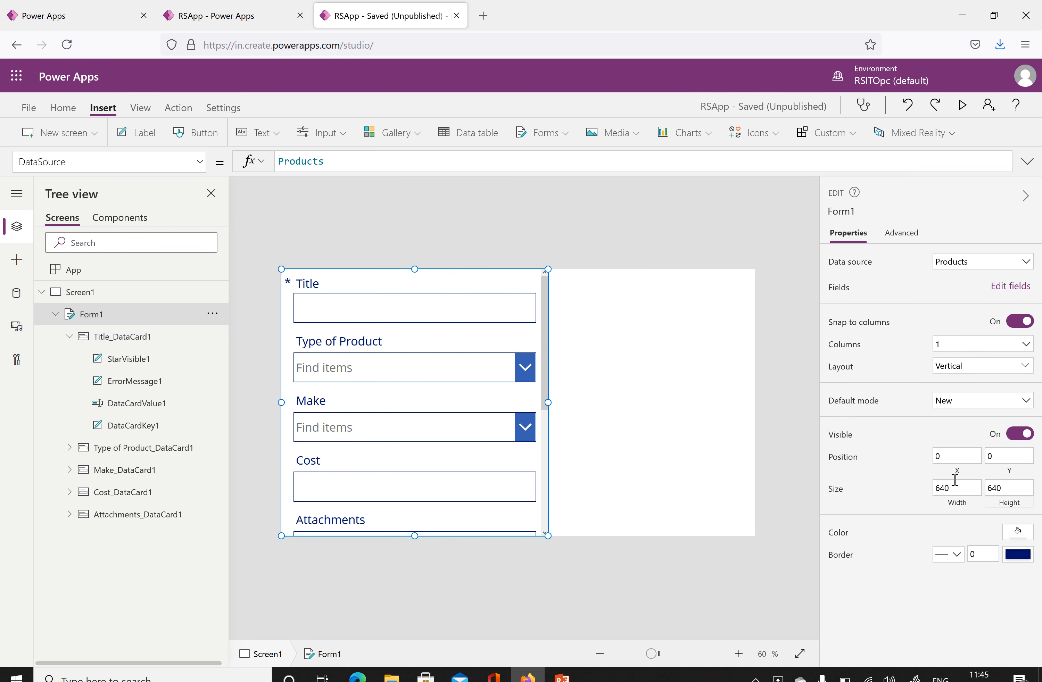
{"action": "left_click", "coordinate": [1011, 488]}
{"action": "left_click", "coordinate": [899, 509]}
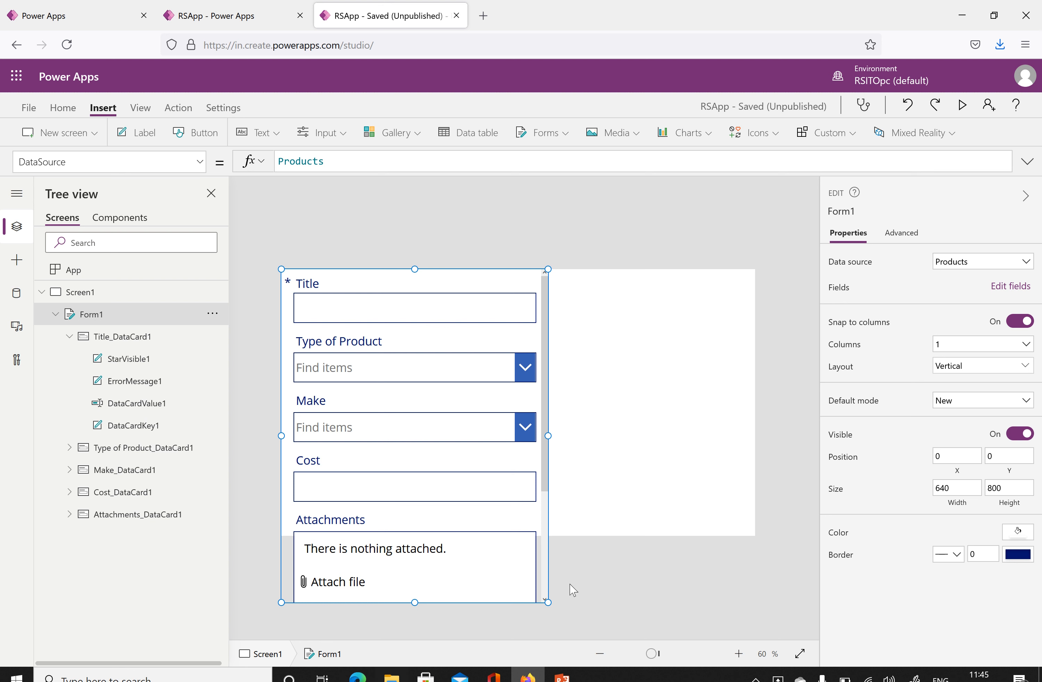
{"action": "left_click", "coordinate": [976, 488]}
{"action": "key", "text": "BackSpace"}
{"action": "key", "text": "BackSpace"}
{"action": "left_click", "coordinate": [874, 485]}
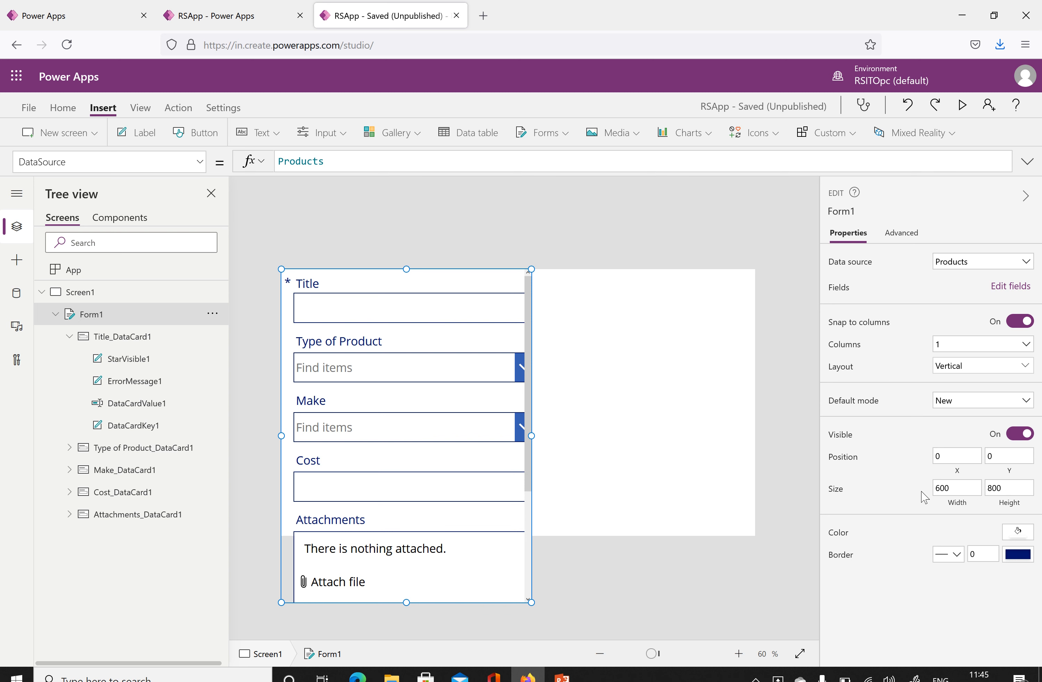
- Turn Scale to fit back on, apply the Portrait orientation to the app, and close the settings
{"action": "left_click", "coordinate": [230, 111]}
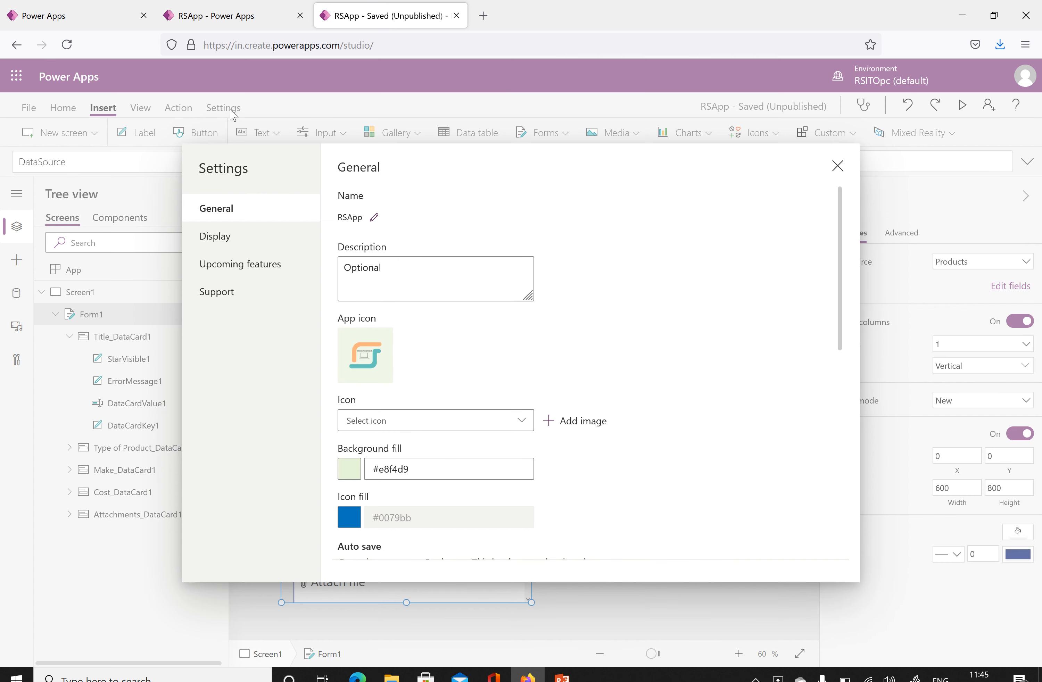
{"action": "left_click", "coordinate": [230, 237]}
{"action": "scroll", "coordinate": [396, 420], "scroll_direction": "down", "scroll_amount": 1}
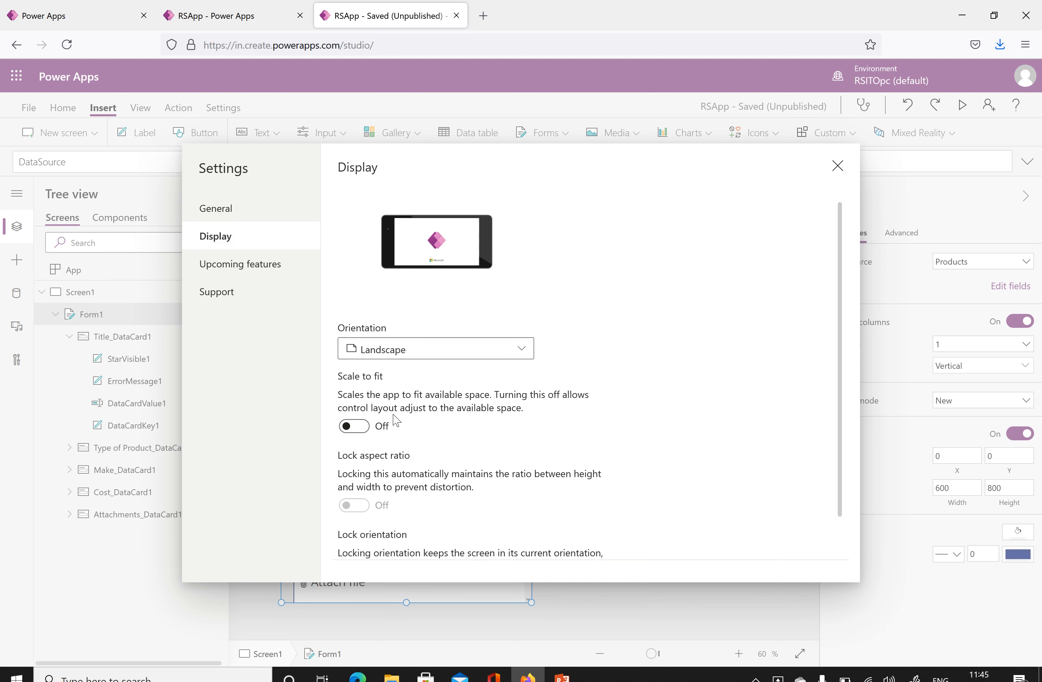
{"action": "scroll", "coordinate": [395, 421], "scroll_direction": "down", "scroll_amount": 1}
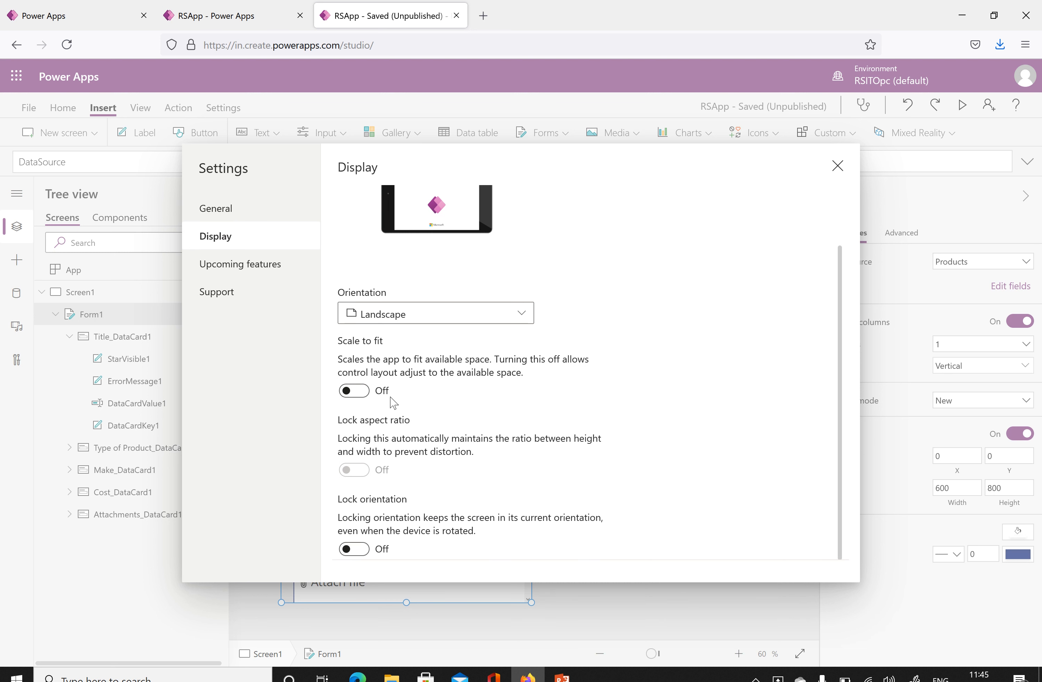
{"action": "left_click", "coordinate": [362, 393]}
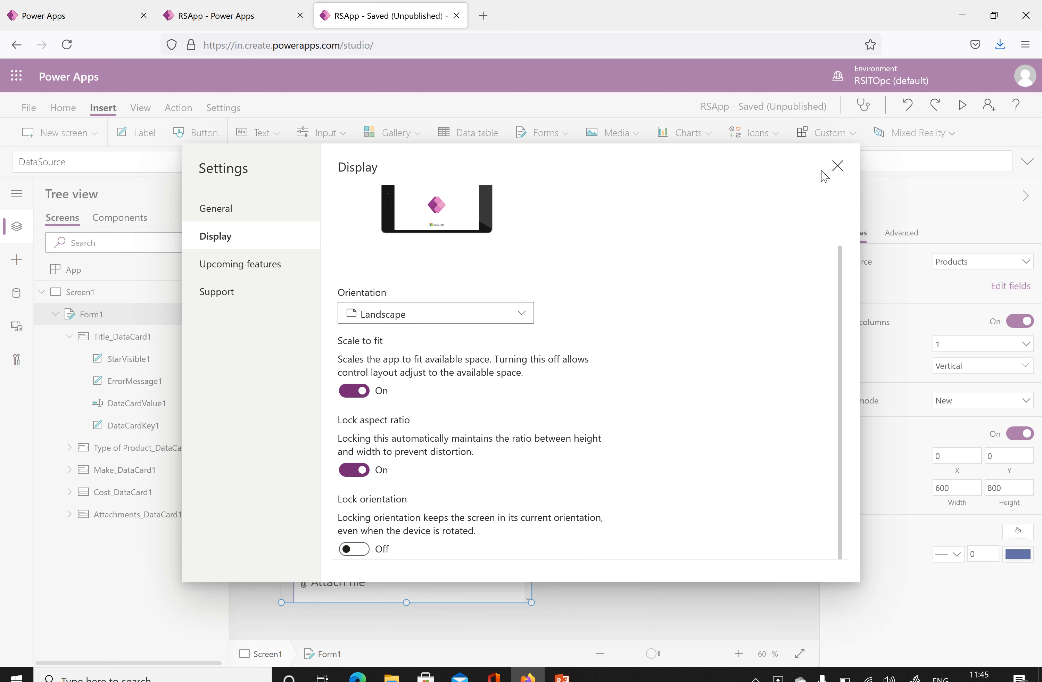
{"action": "left_click", "coordinate": [470, 322]}
{"action": "left_click", "coordinate": [421, 358]}
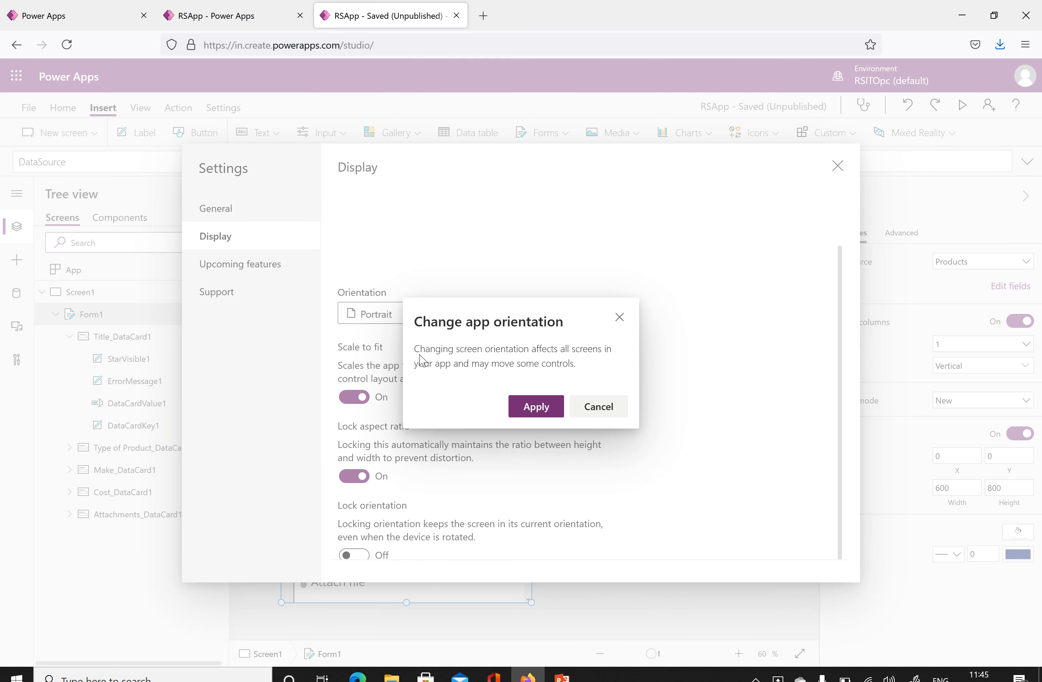
{"action": "left_click", "coordinate": [541, 404]}
{"action": "left_click", "coordinate": [836, 167]}
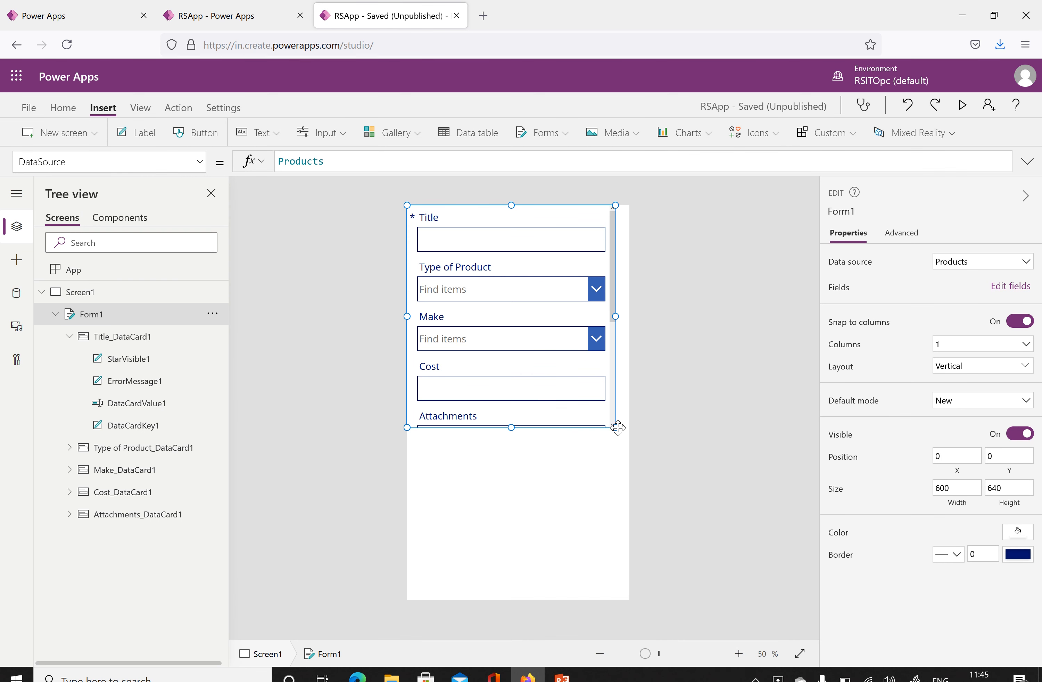
- Stretch Form1 over the whole portrait screen, to about 640 wide and 1132 high
{"action": "left_click_drag", "start_coordinate": [617, 428], "coordinate": [633, 603]}
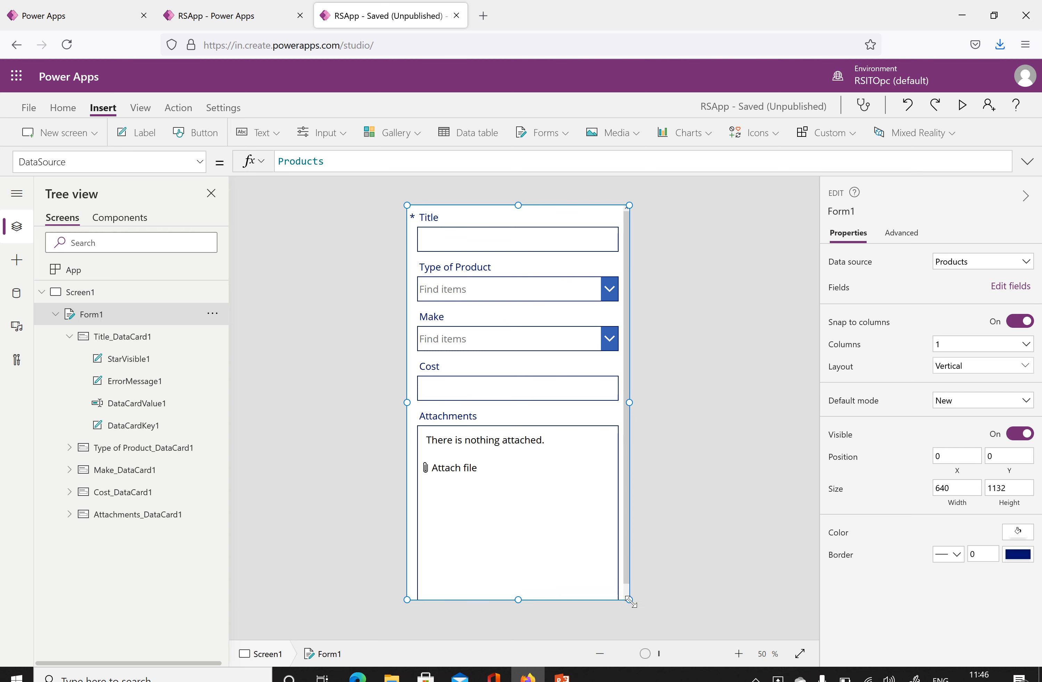
{"action": "left_click", "coordinate": [734, 416]}
- Save RSApp without a version note and publish the new version
{"action": "left_click", "coordinate": [38, 111]}
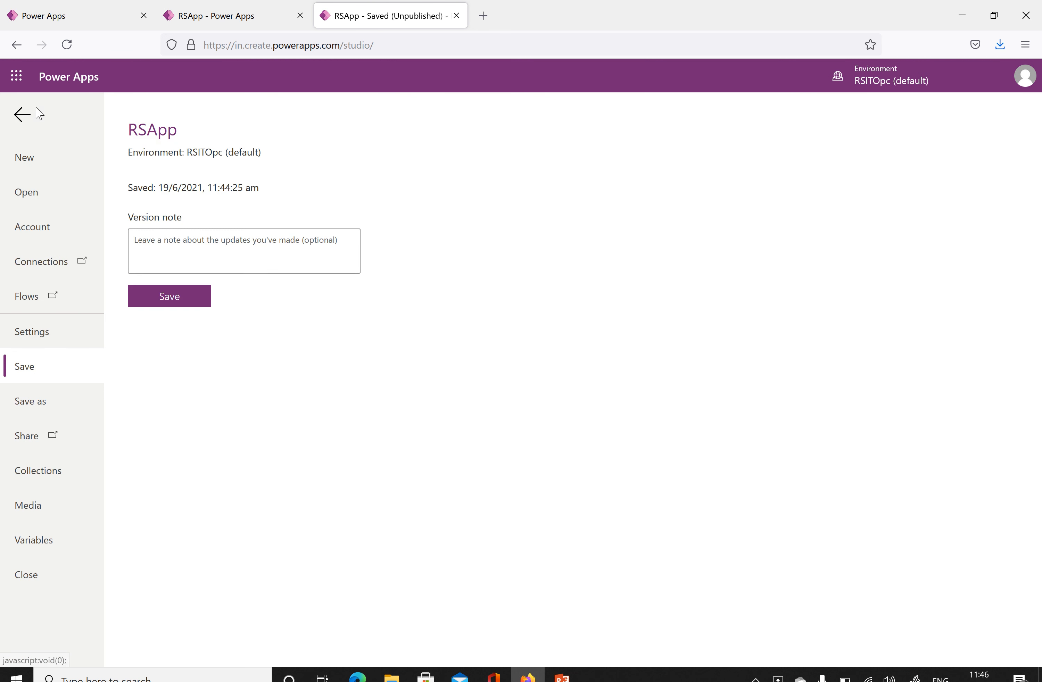
{"action": "left_click", "coordinate": [186, 295]}
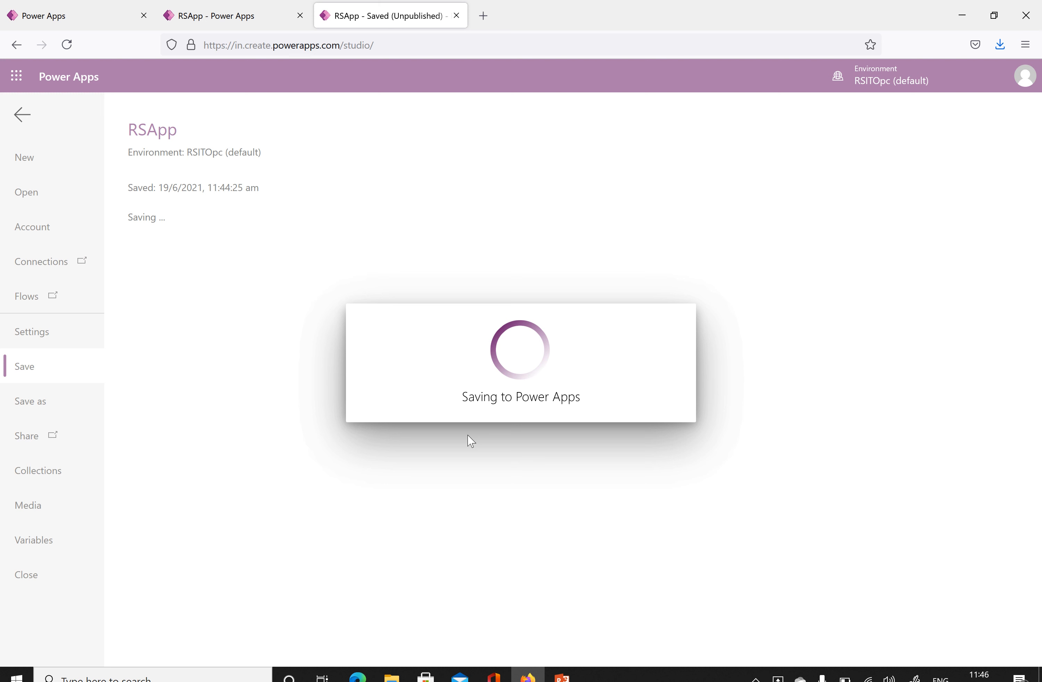
{"action": "left_click", "coordinate": [204, 268]}
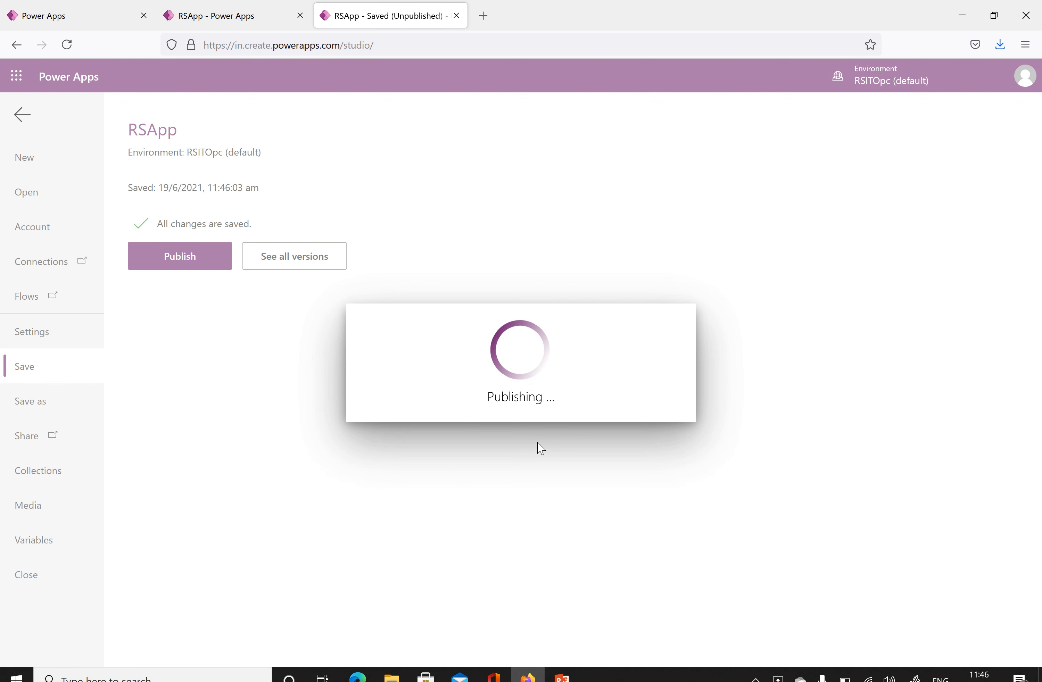
- Close the old player tab, play RSApp from the apps list to check the published form, and return to the studio
{"action": "left_click", "coordinate": [190, 13]}
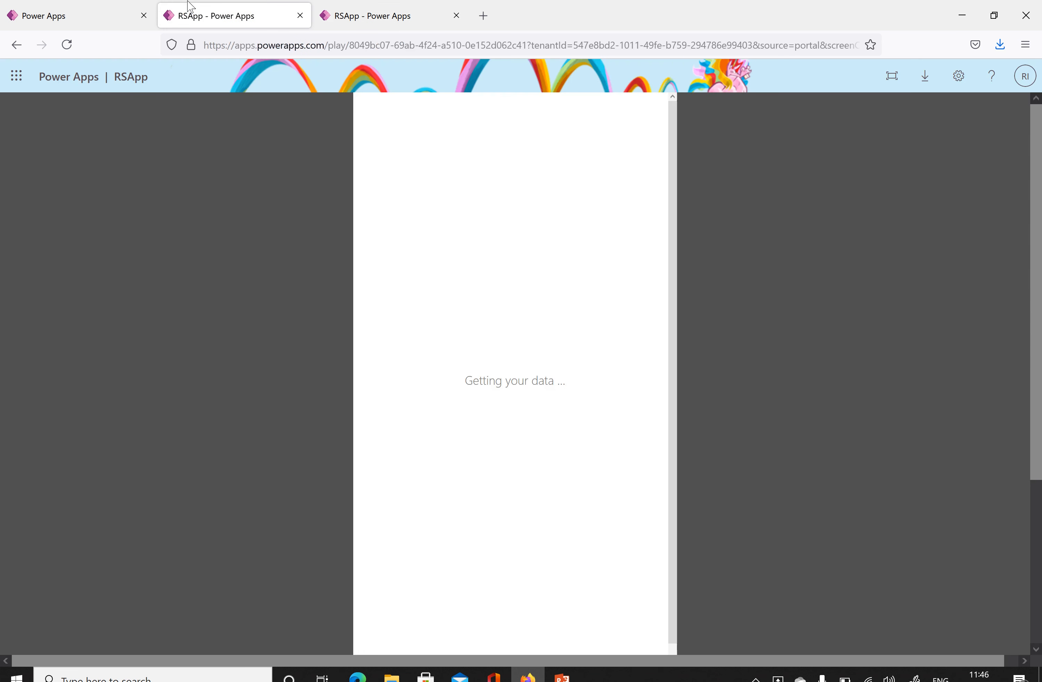
{"action": "left_click", "coordinate": [300, 15]}
{"action": "left_click", "coordinate": [66, 17]}
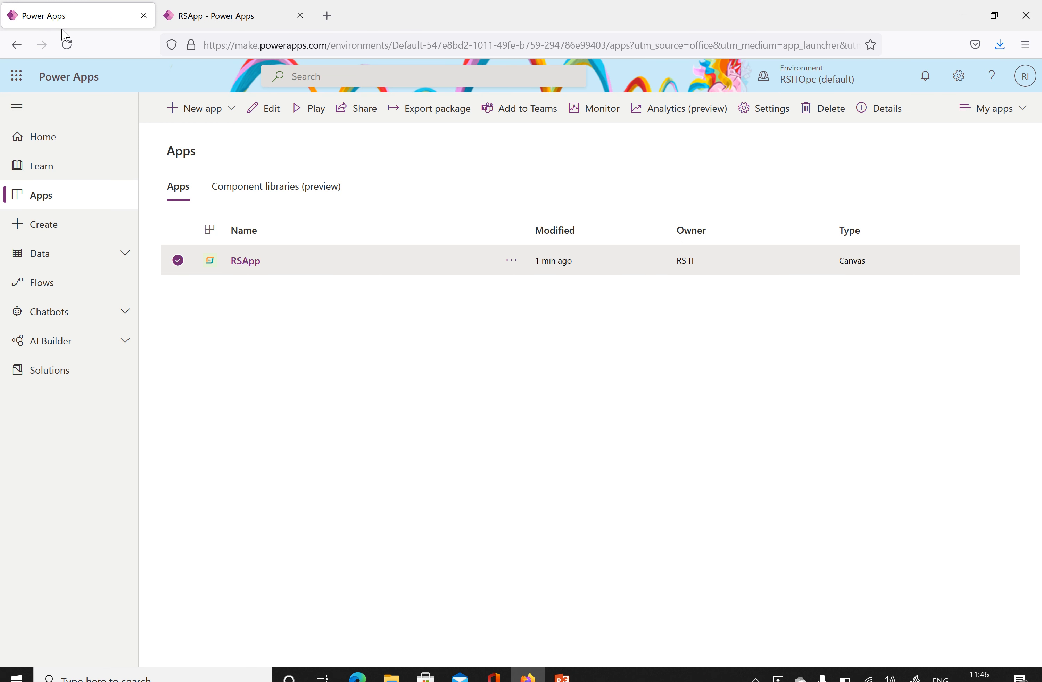
{"action": "left_click", "coordinate": [248, 261]}
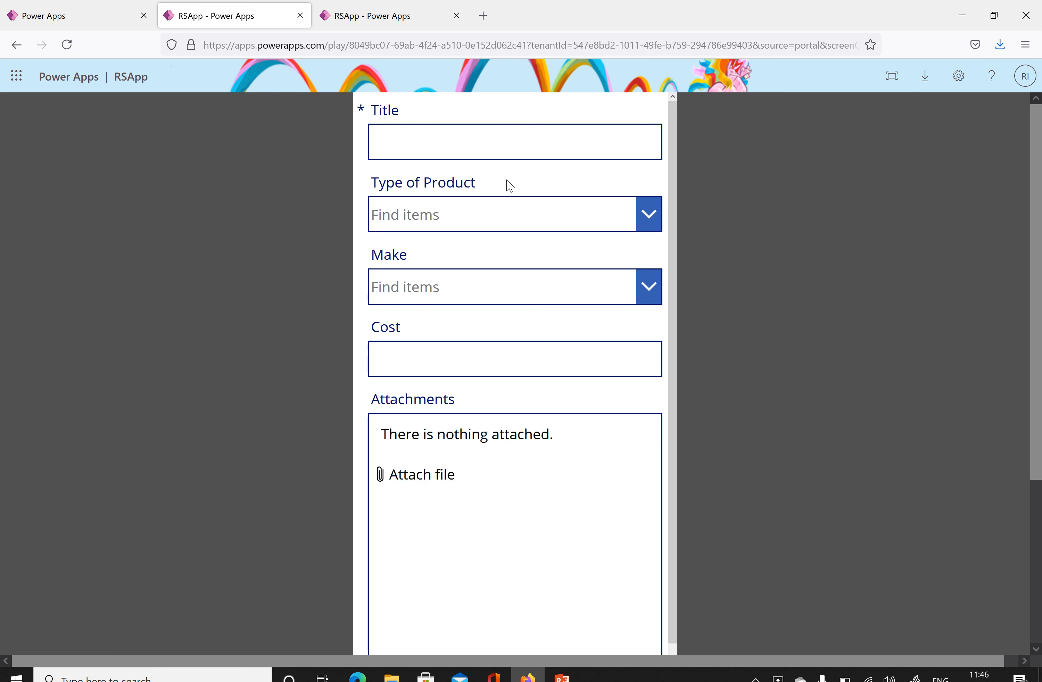
{"action": "left_click", "coordinate": [384, 17]}
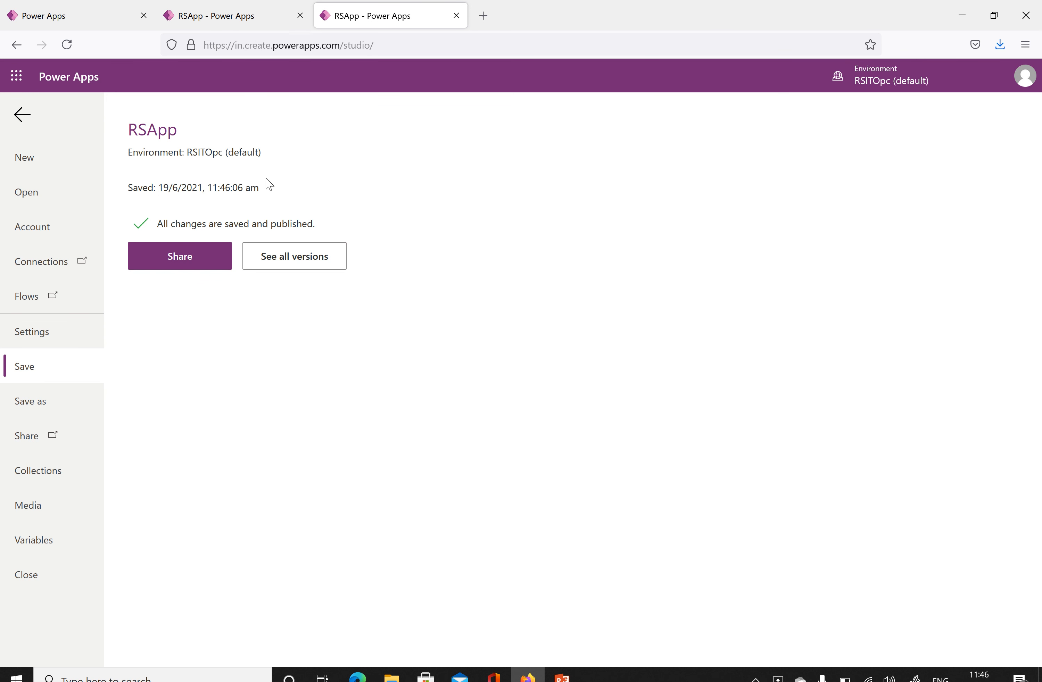